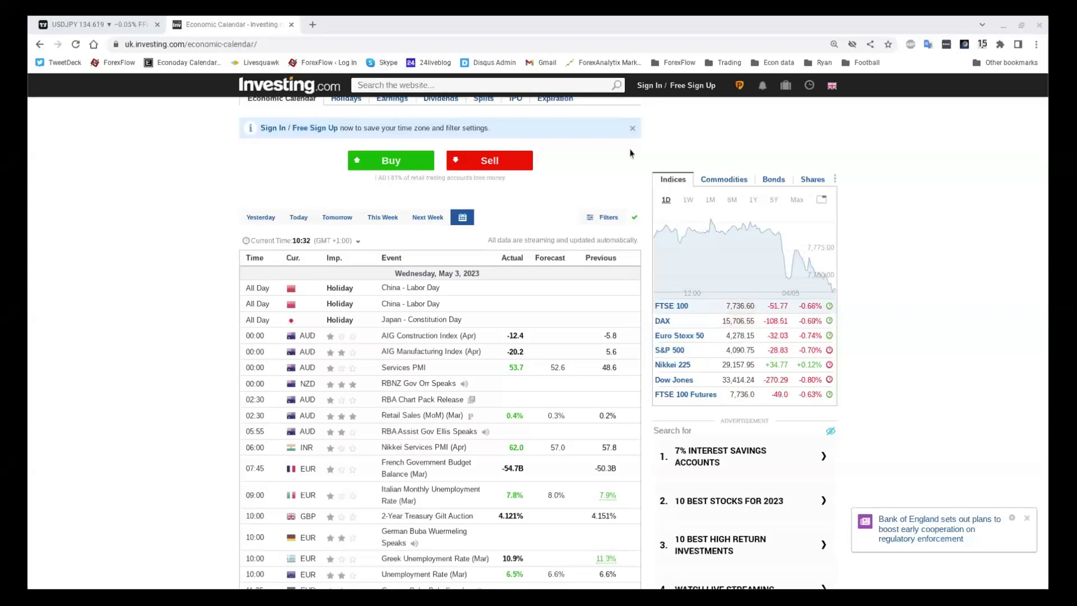
Scroll through the May 3 releases past the Fed rate decision at 5.25% to the Thursday, May 4 header.
scroll(504, 389, "down", 8)
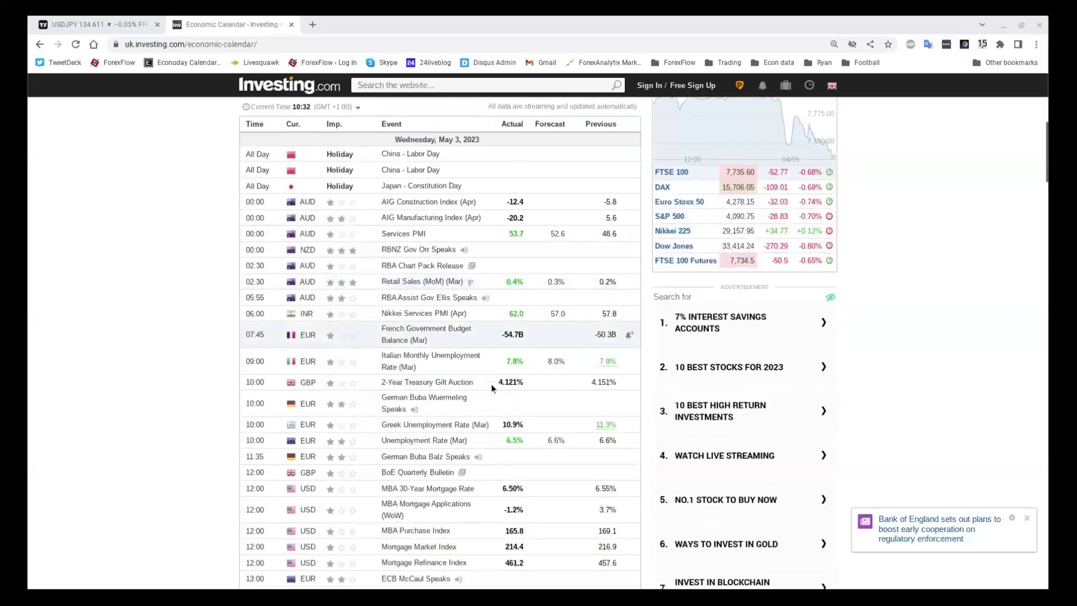
scroll(491, 383, "down", 9)
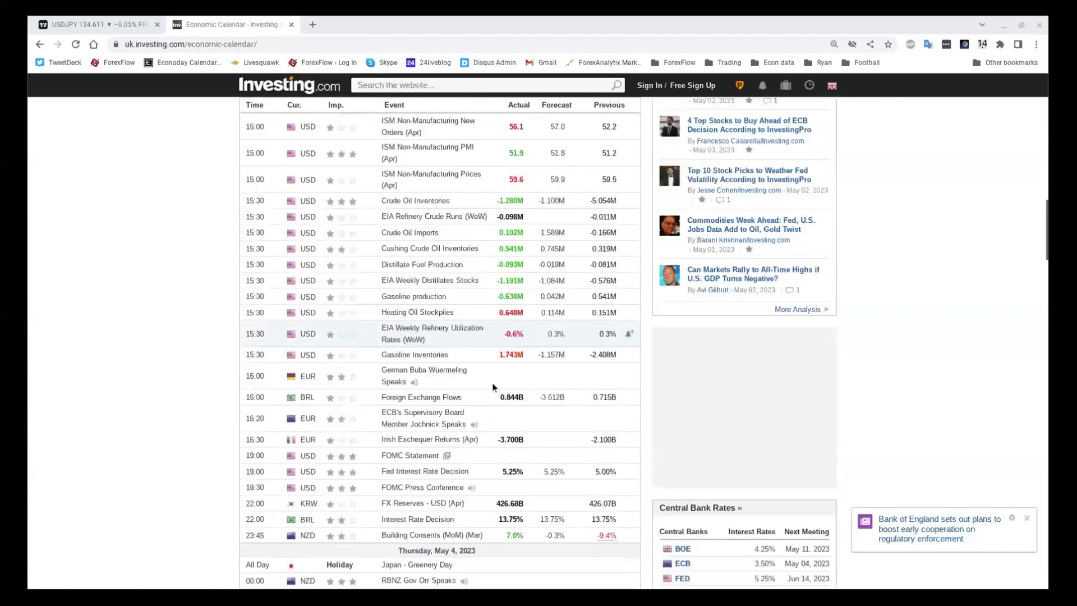
scroll(492, 386, "down", 2)
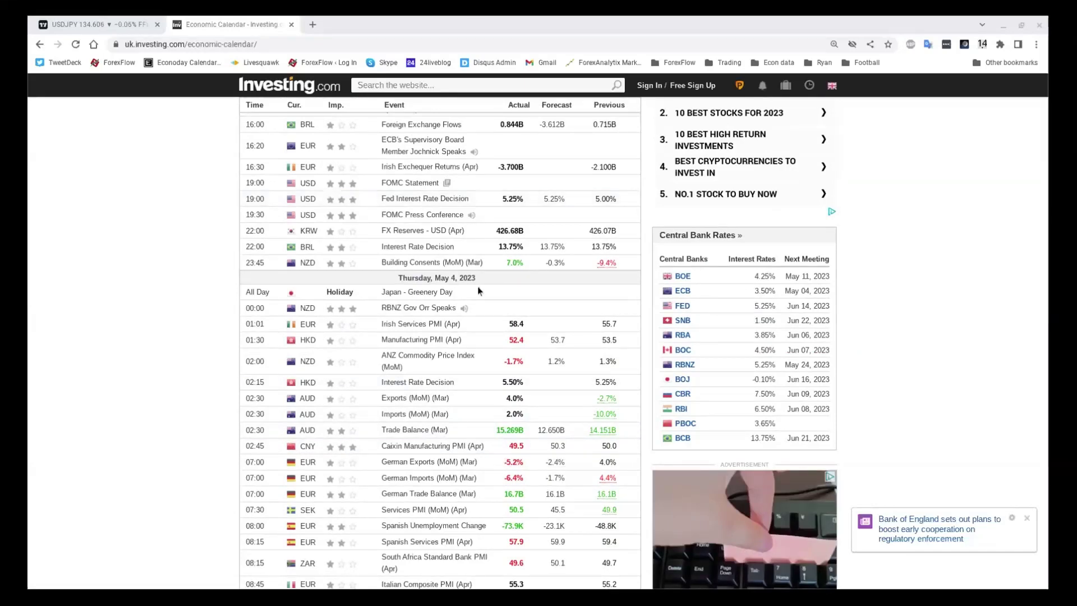
Scroll back up to the US rows: ADP Nonfarm Employment 296K vs 148K forecast and ISM Non-Manufacturing PMI 51.9.
scroll(442, 387, "up", 2)
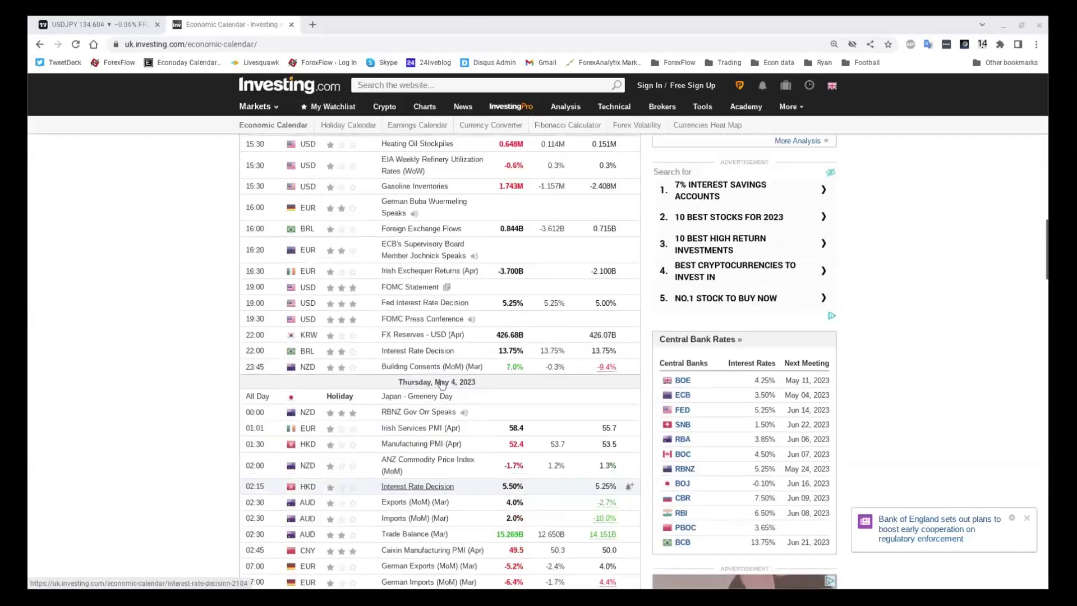
scroll(442, 385, "up", 4)
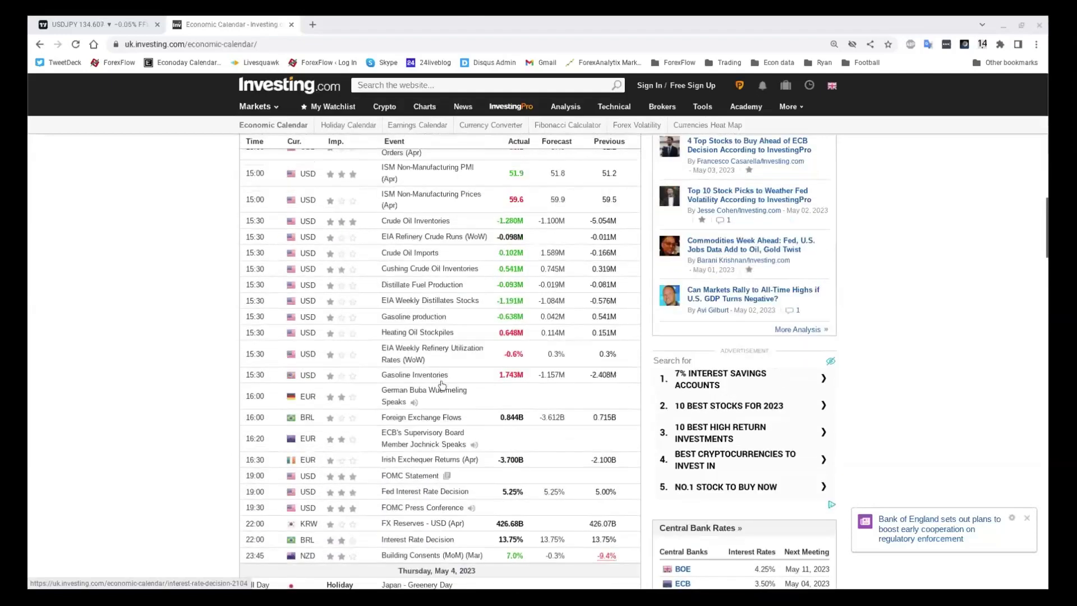
scroll(442, 384, "up", 4)
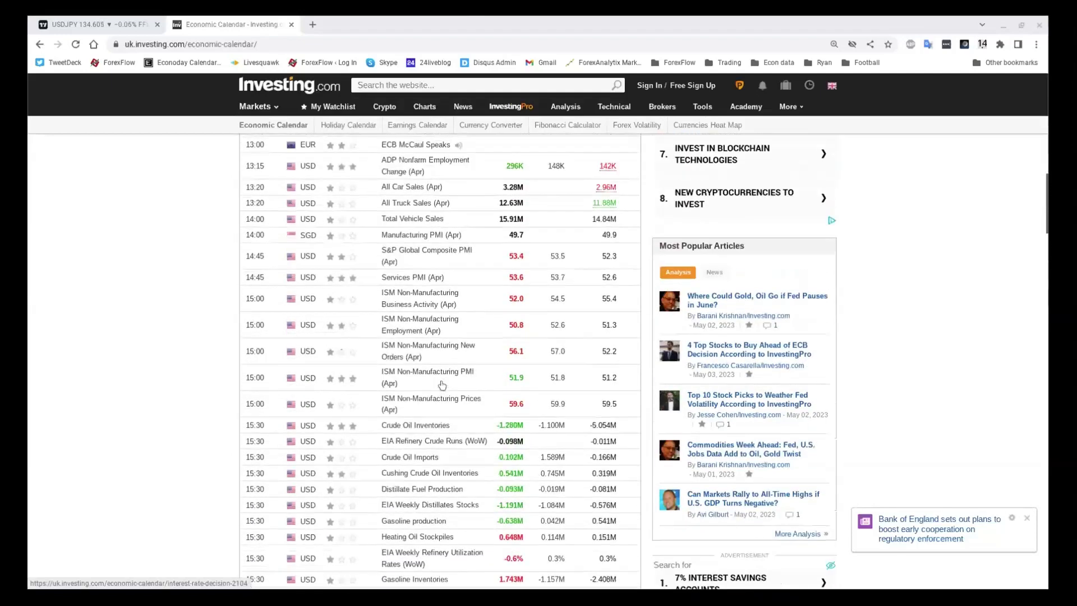
scroll(442, 385, "up", 1)
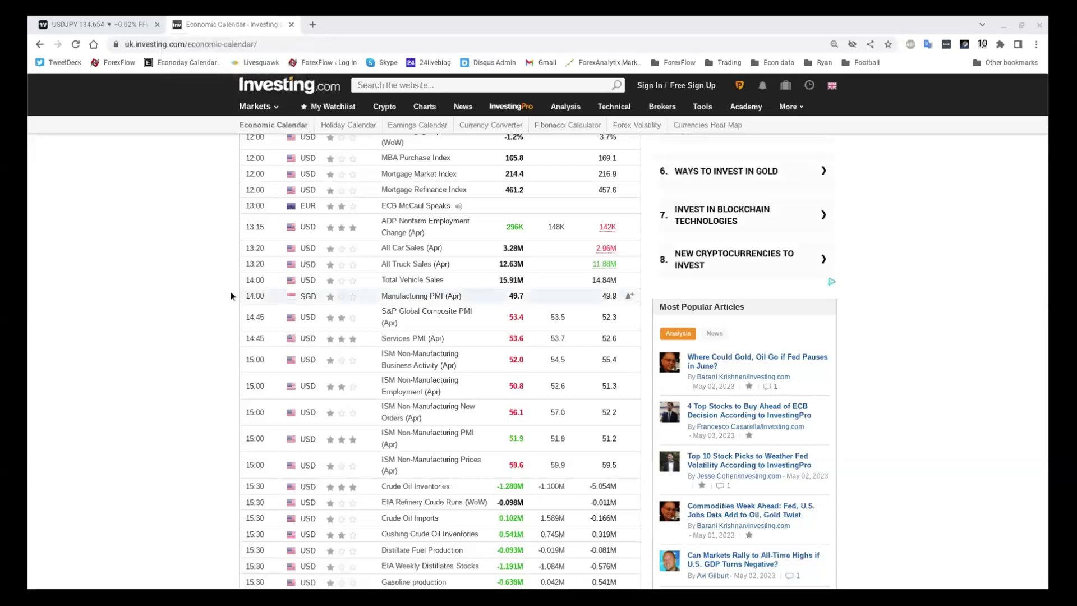
Scroll down to the May 4 releases, including Spanish Services PMI 57.9 and German Services PMI 56.0.
scroll(172, 290, "down", 1)
scroll(197, 268, "down", 5)
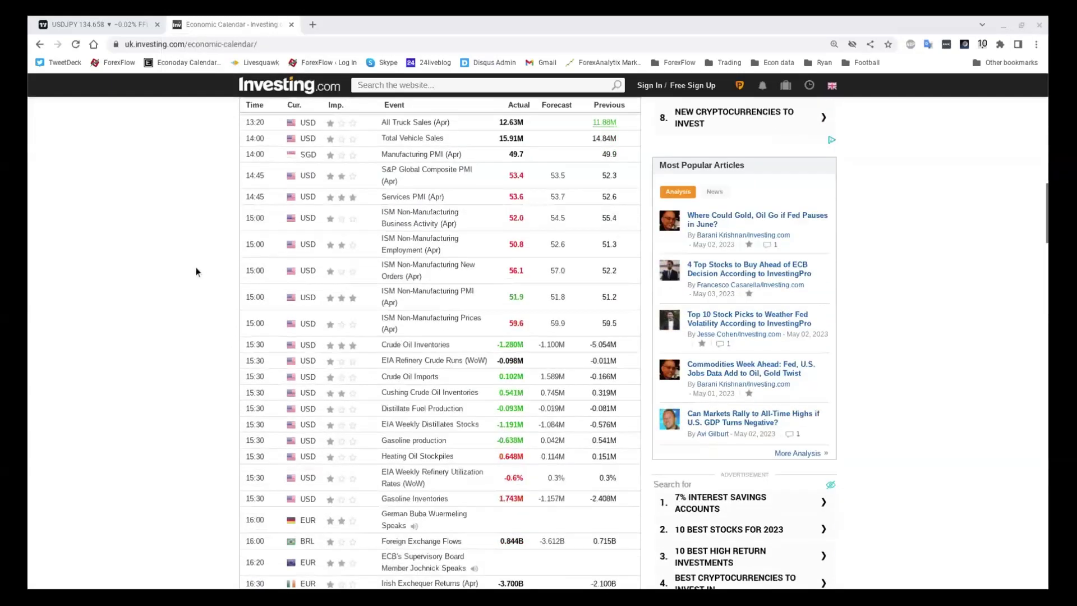
scroll(194, 271, "down", 6)
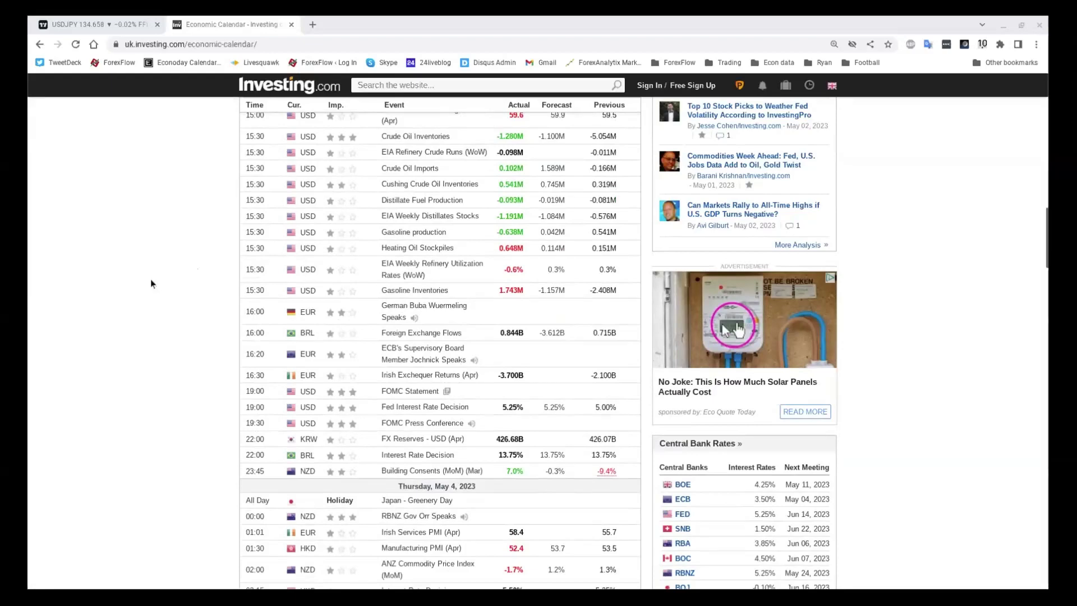
scroll(151, 279, "down", 3)
scroll(137, 285, "down", 5)
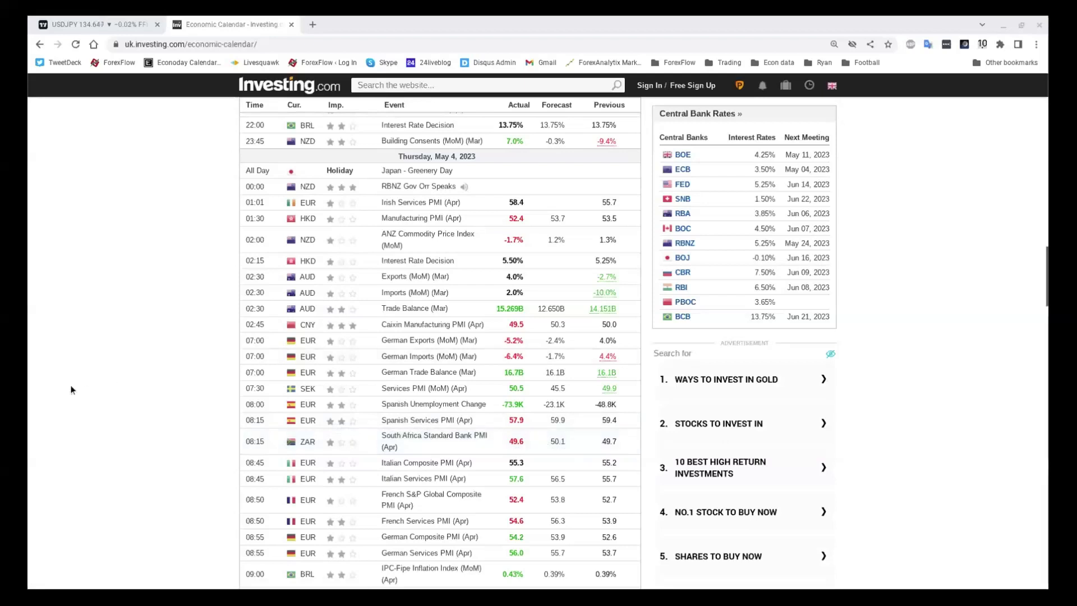
scroll(71, 391, "down", 1)
scroll(71, 391, "down", 1)
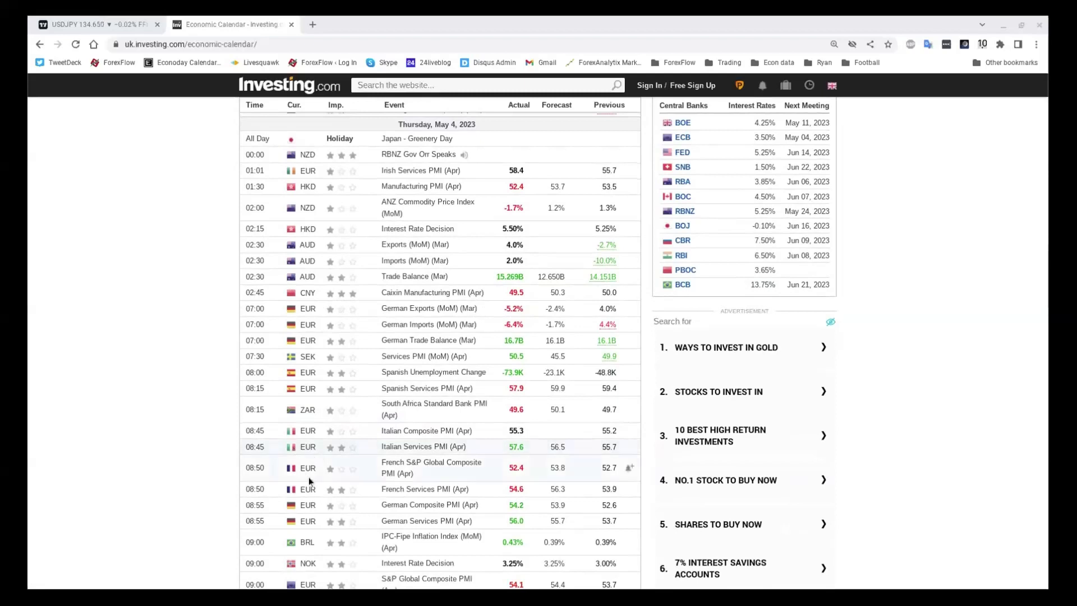
scroll(310, 486, "down", 1)
scroll(306, 492, "down", 1)
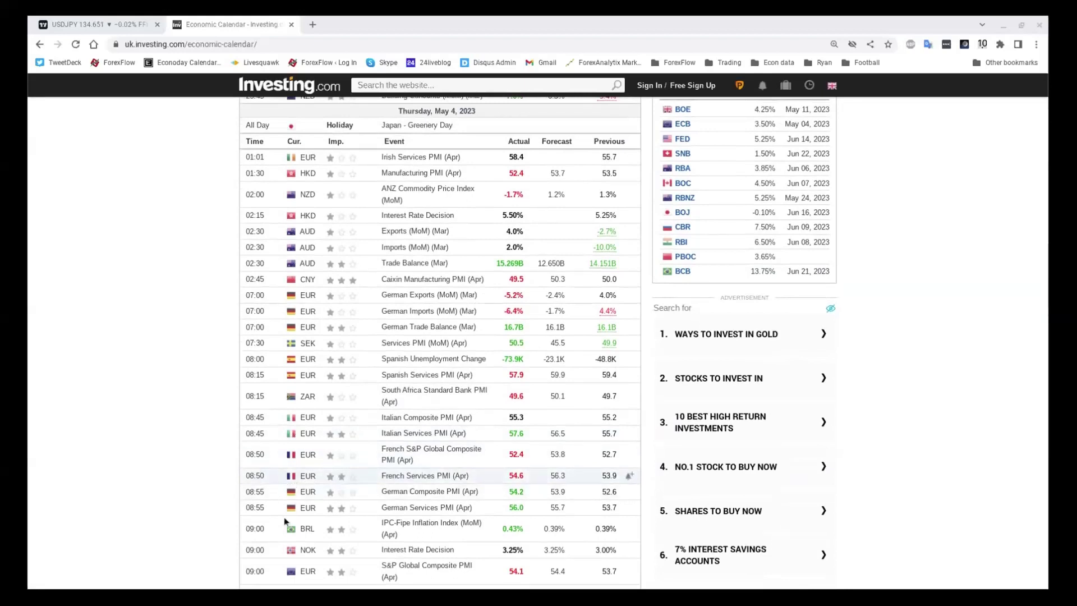
scroll(301, 517, "down", 1)
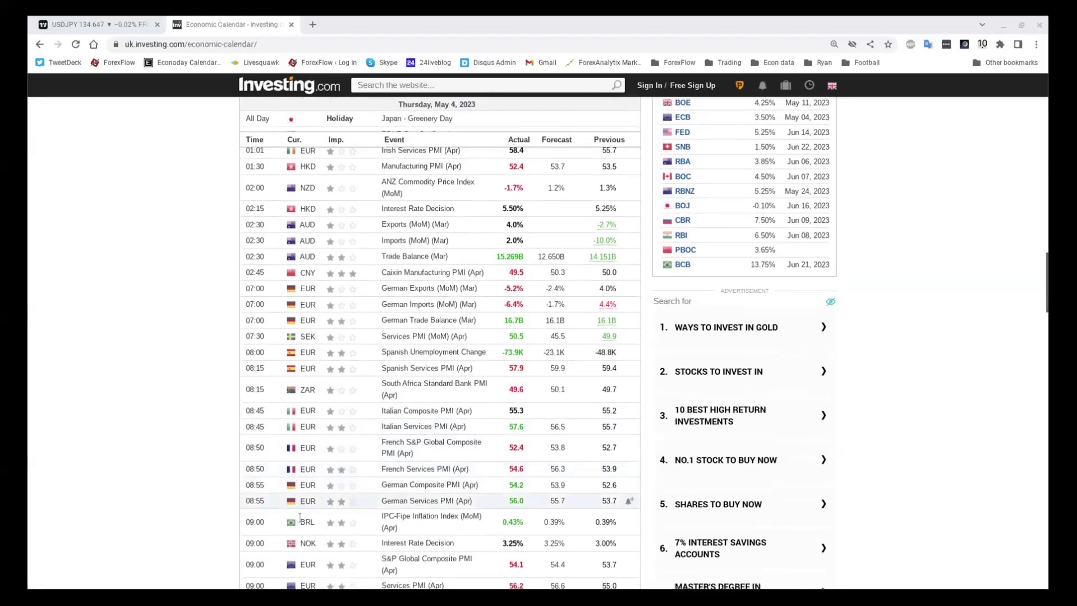
scroll(219, 458, "down", 1)
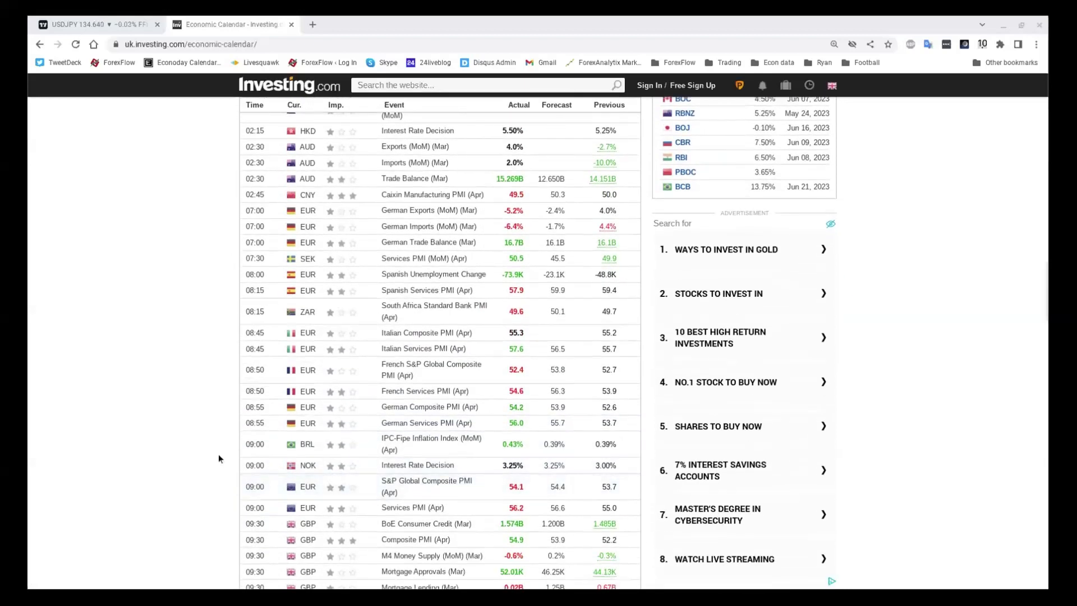
scroll(218, 457, "down", 1)
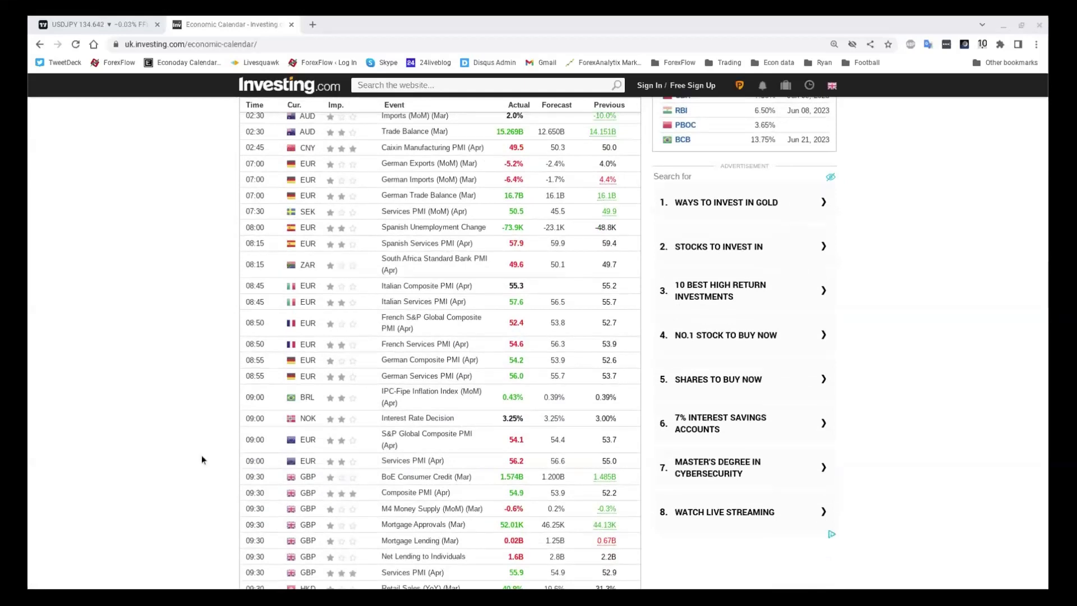
scroll(203, 459, "down", 2)
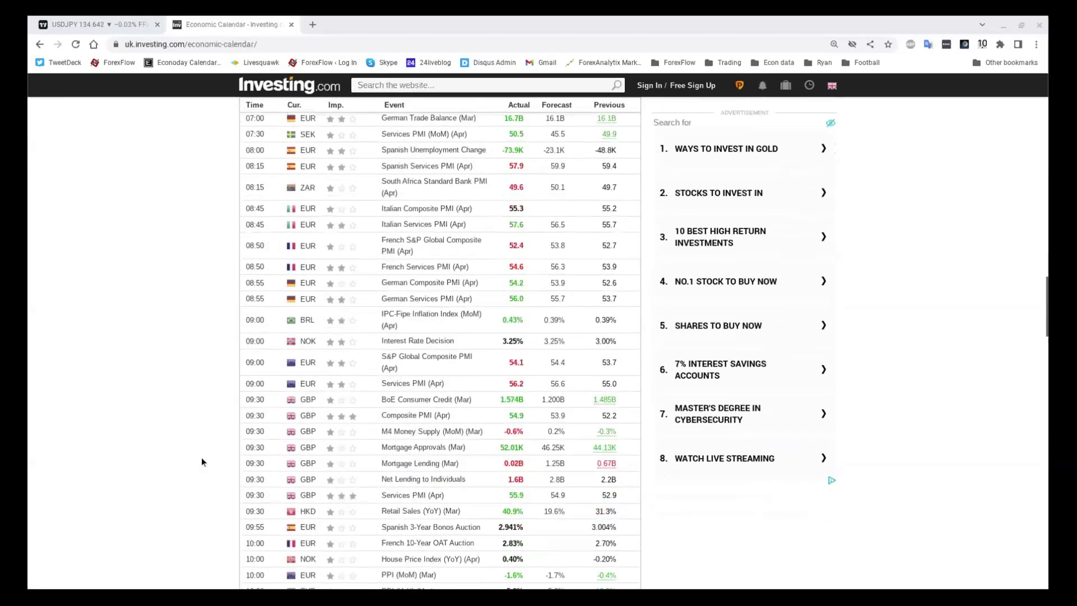
scroll(202, 462, "down", 1)
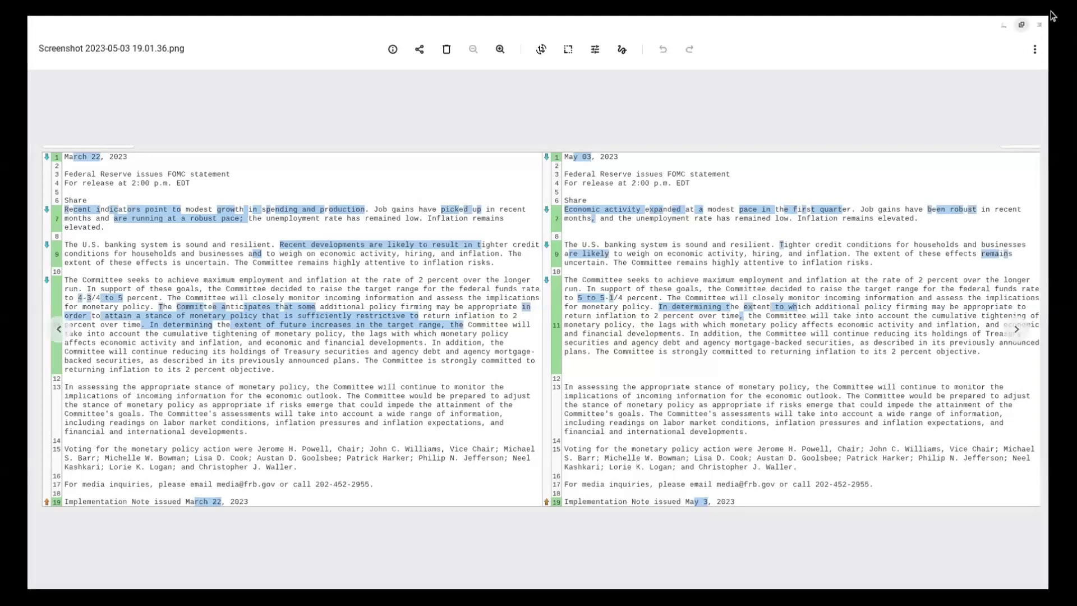
left_click(1021, 25)
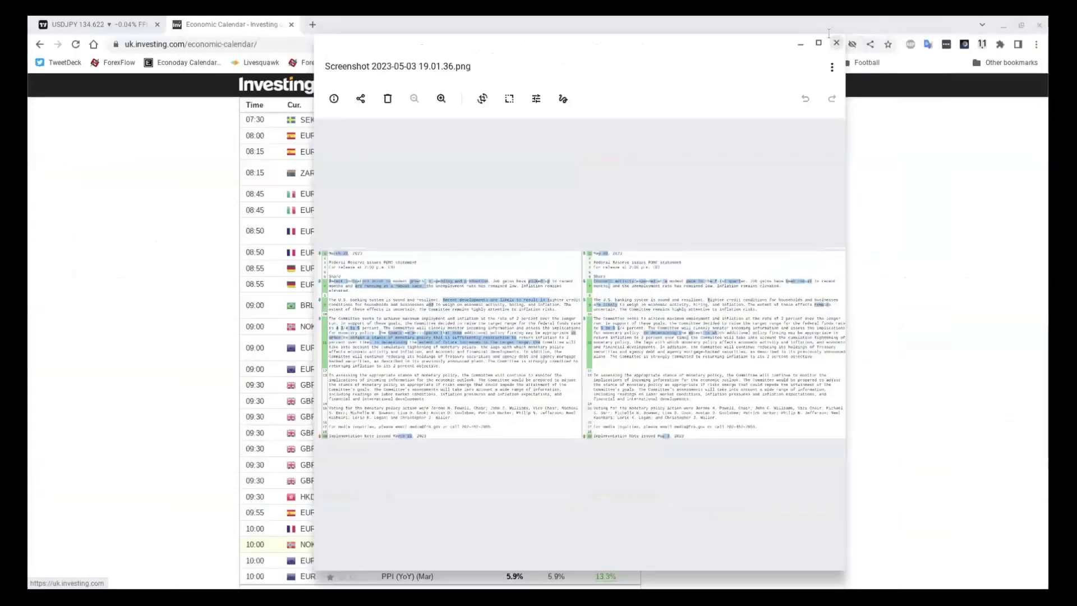
left_click(837, 42)
Load the USDJPY 1-hour chart, then scroll the FX1 watchlist down toward the US01Y row.
left_click(145, 24)
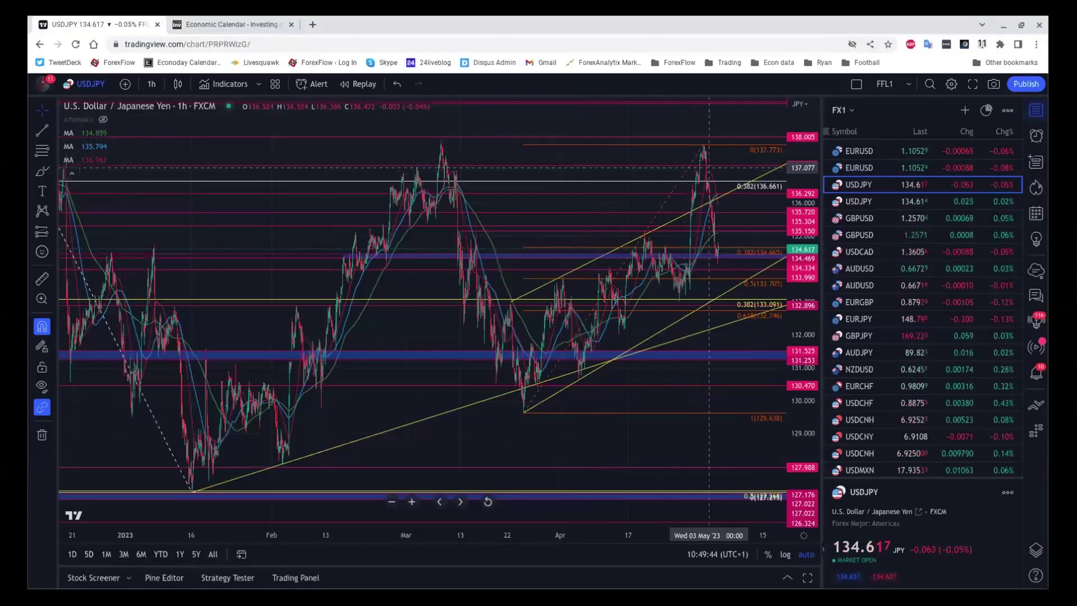
scroll(488, 365, "up", 5)
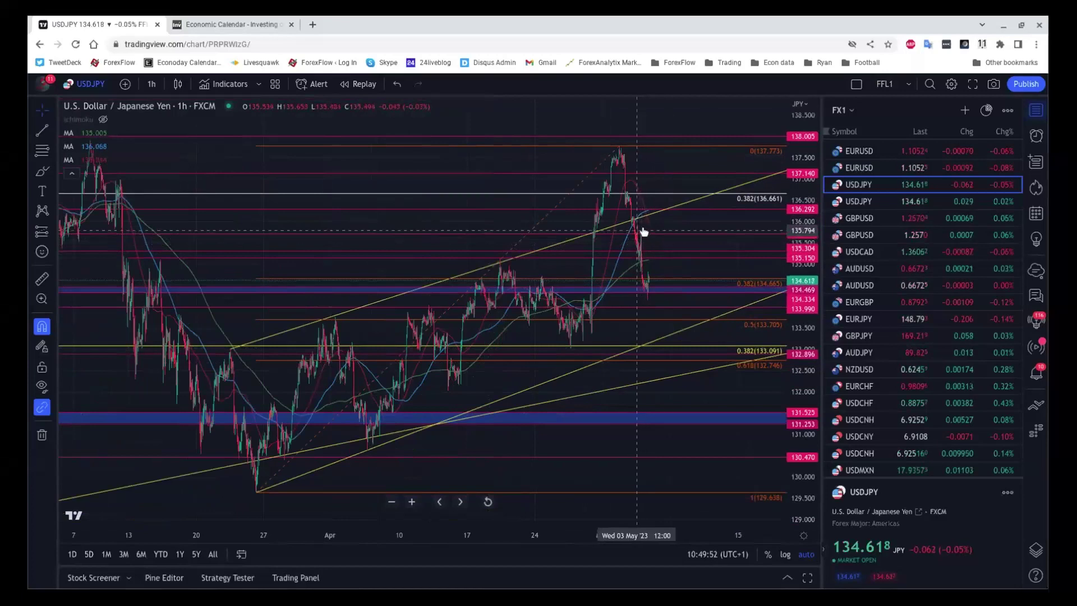
scroll(643, 231, "up", 4)
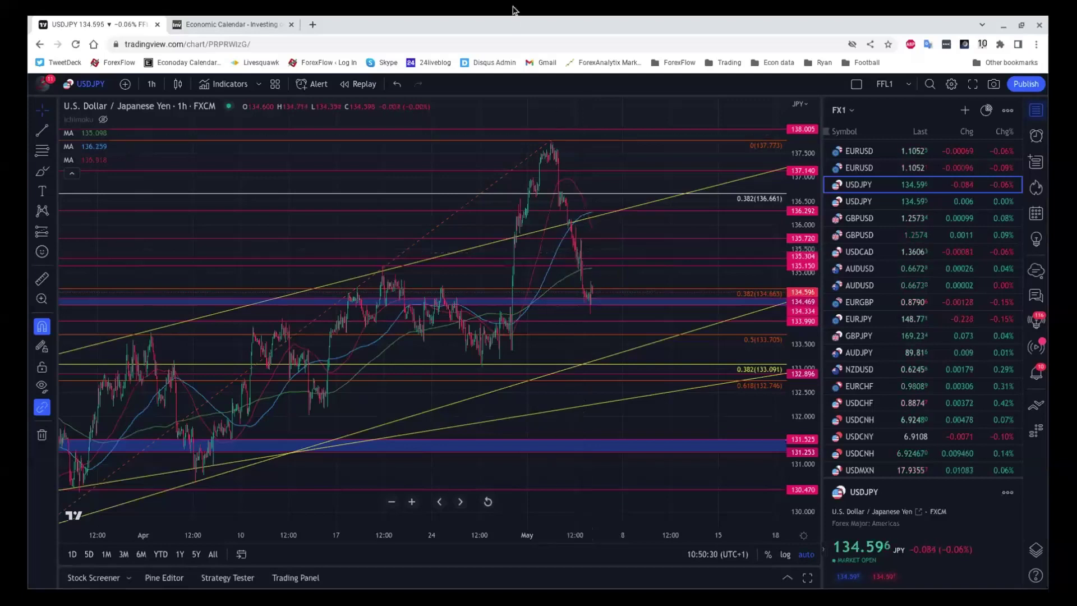
left_click(513, 10)
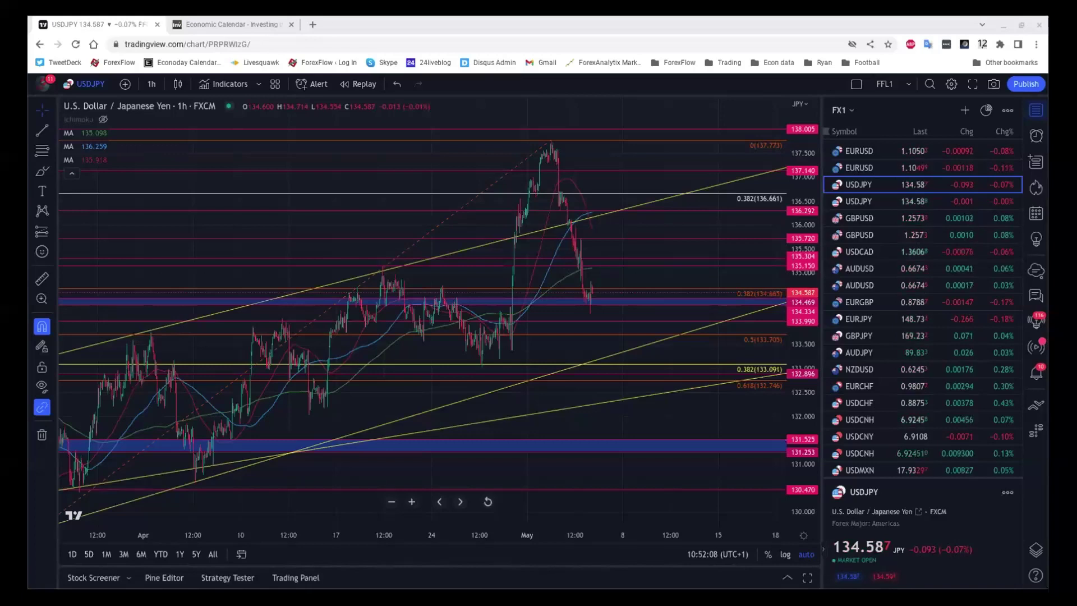
scroll(898, 309, "down", 3)
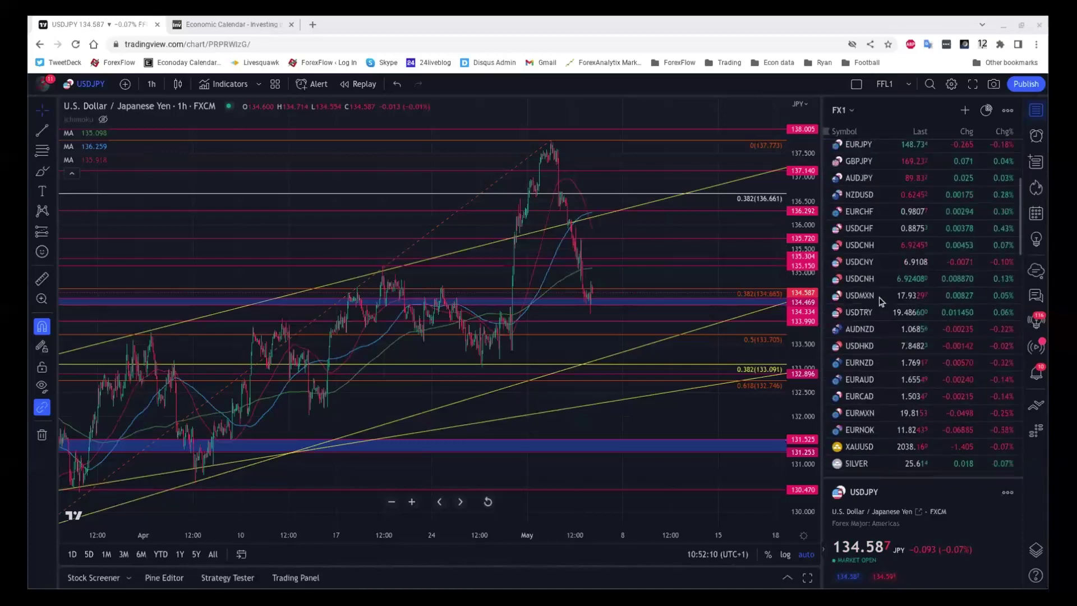
scroll(881, 301, "down", 3)
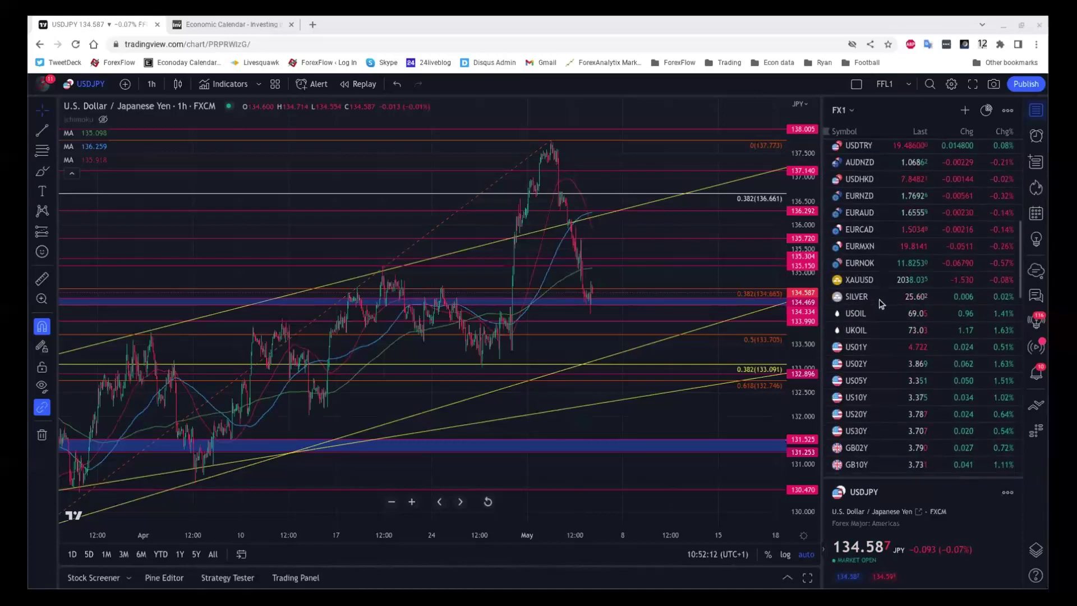
Open the US01Y yield chart, then switch to the US02Y chart at 3.869%, up 1.63%.
left_click(884, 355)
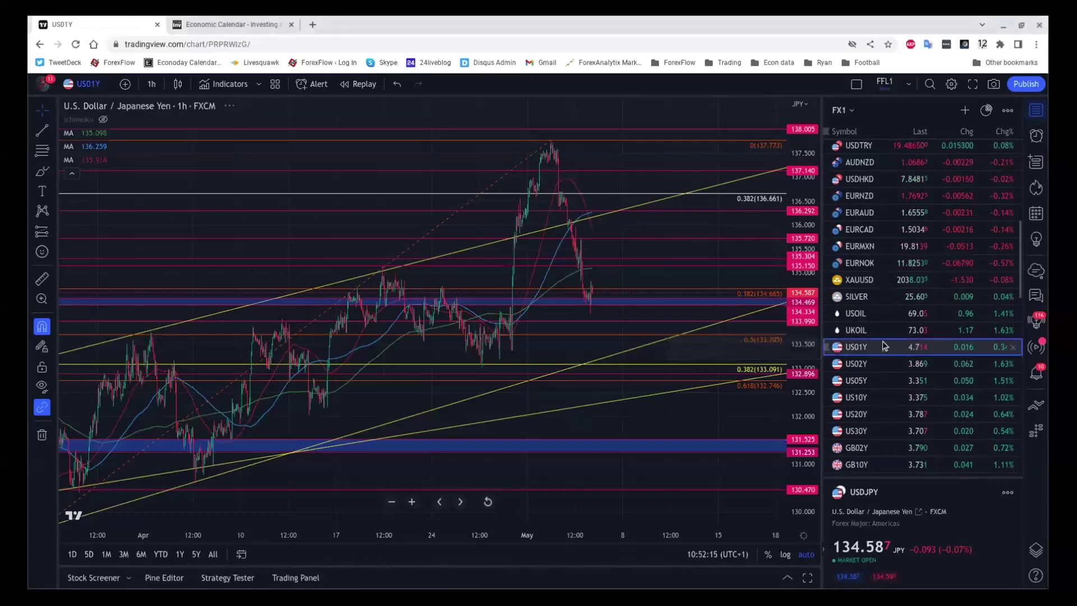
scroll(772, 254, "down", 3)
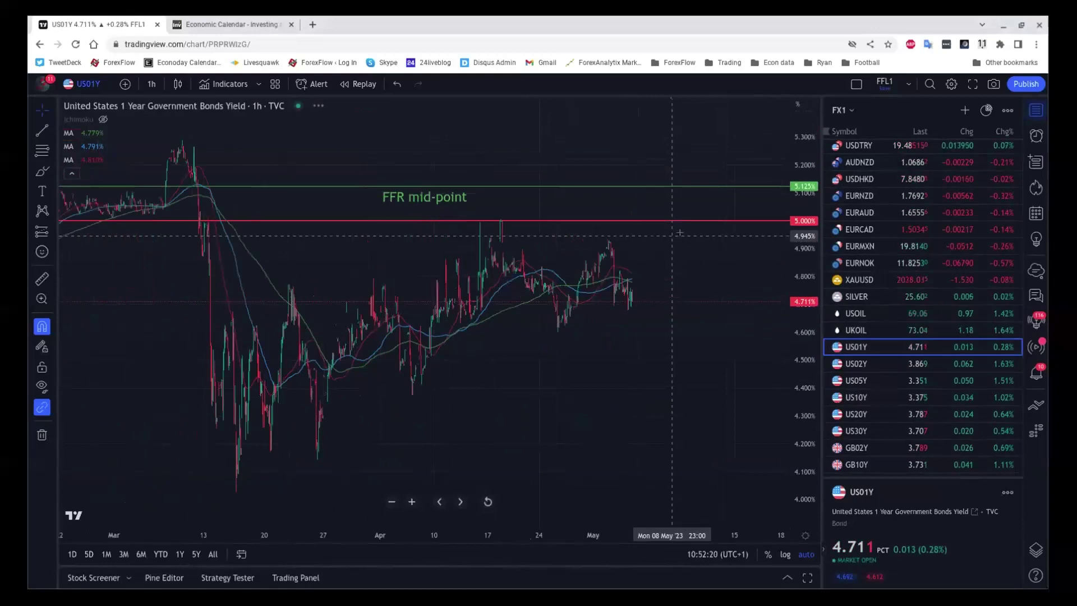
scroll(673, 238, "down", 2)
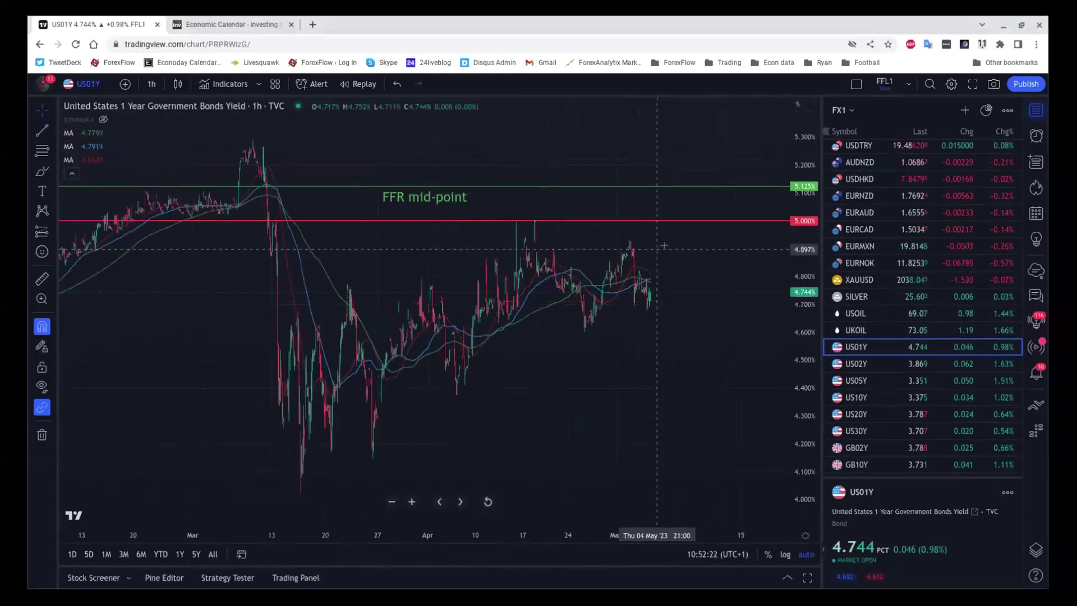
scroll(664, 245, "down", 1)
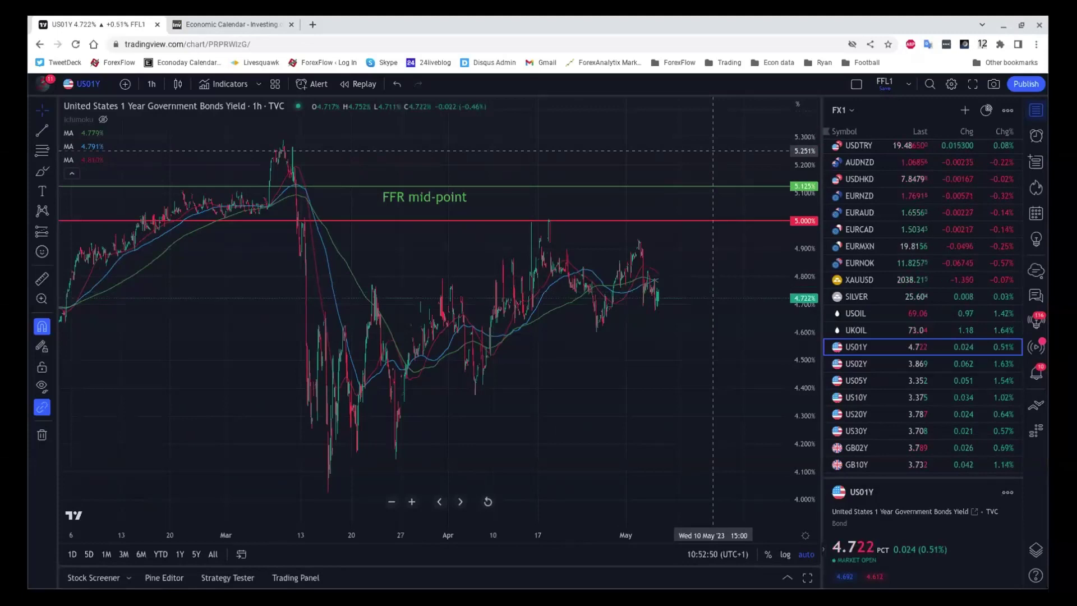
left_click(880, 370)
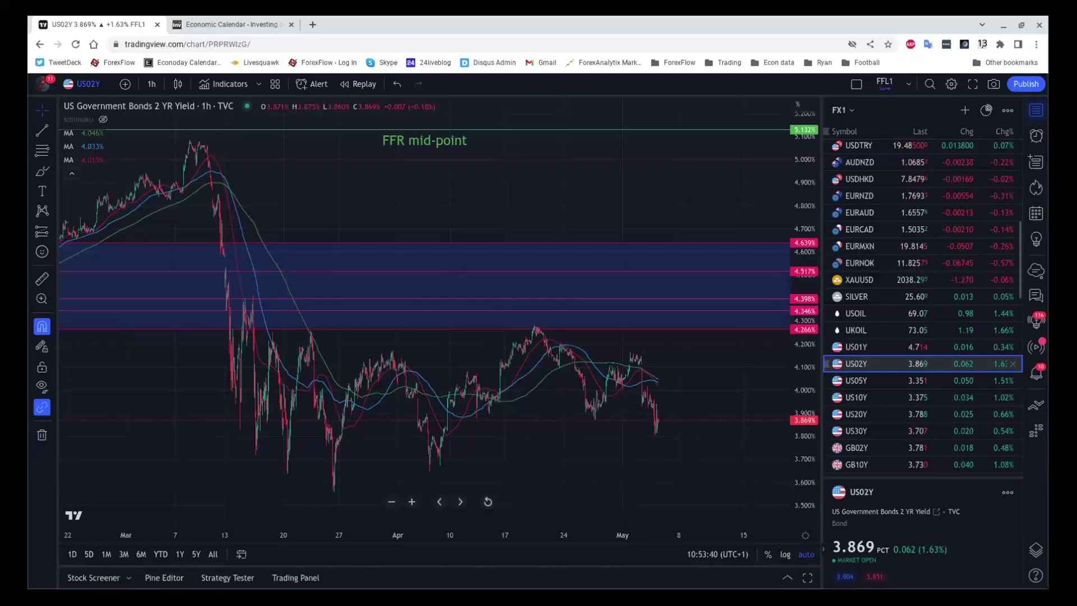
scroll(928, 207, "up", 10)
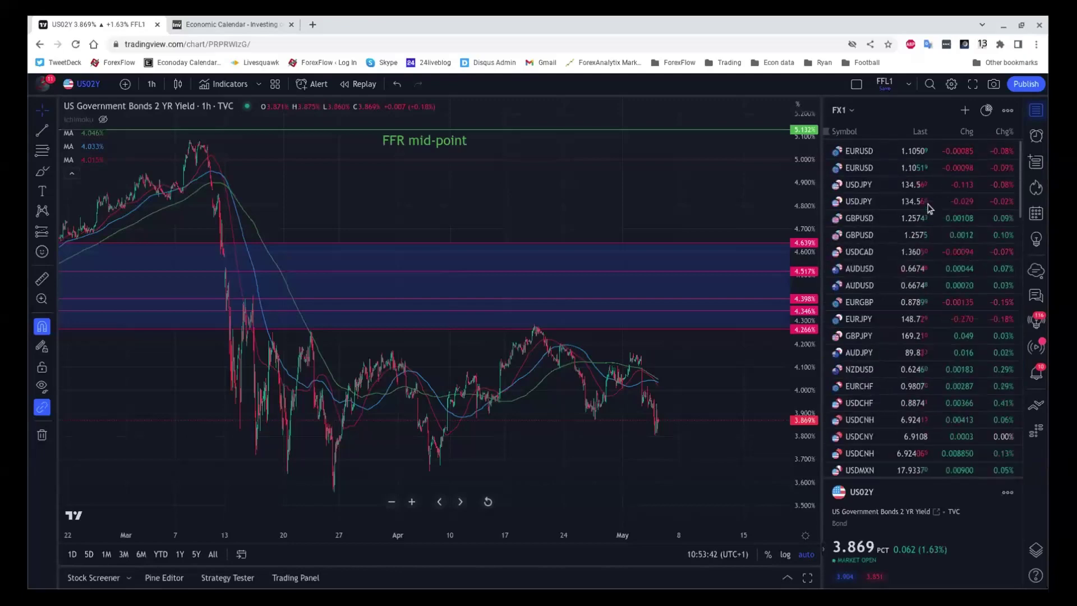
Glance at the EURUSD chart, then return to USDJPY at 134.601, down 0.06%.
left_click(871, 151)
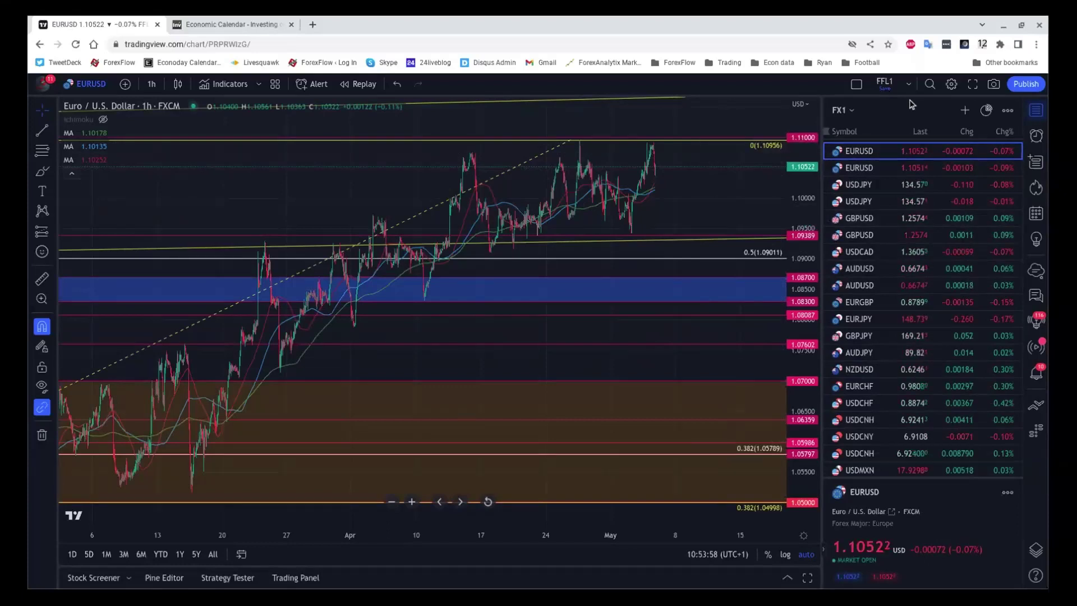
left_click(896, 181)
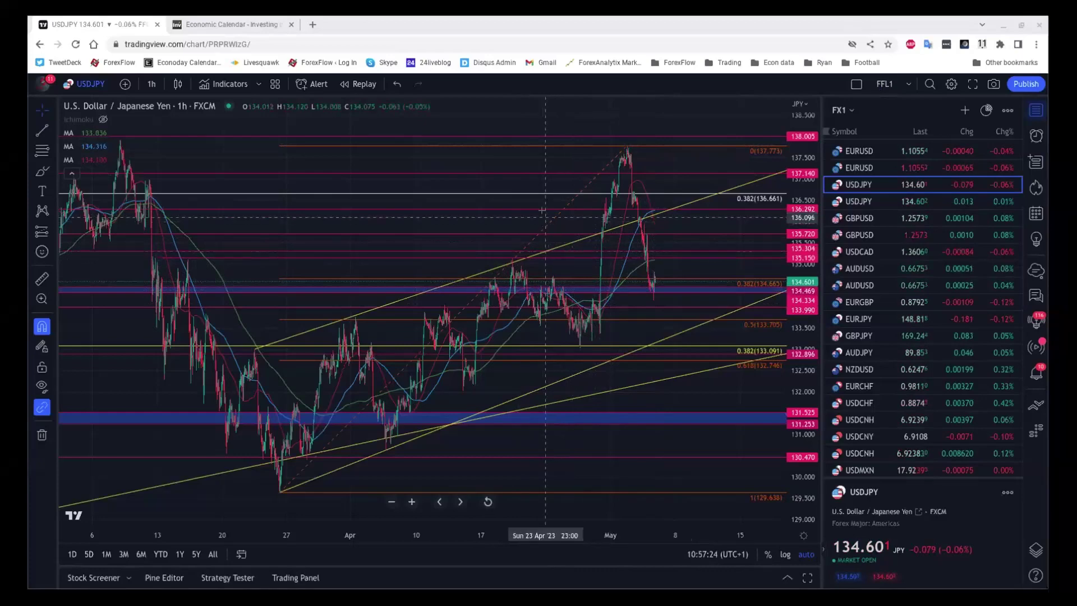
Zoom out the USDJPY 1-hour chart's time axis to show price history back to late February.
scroll(496, 200, "down", 1)
scroll(495, 197, "down", 1)
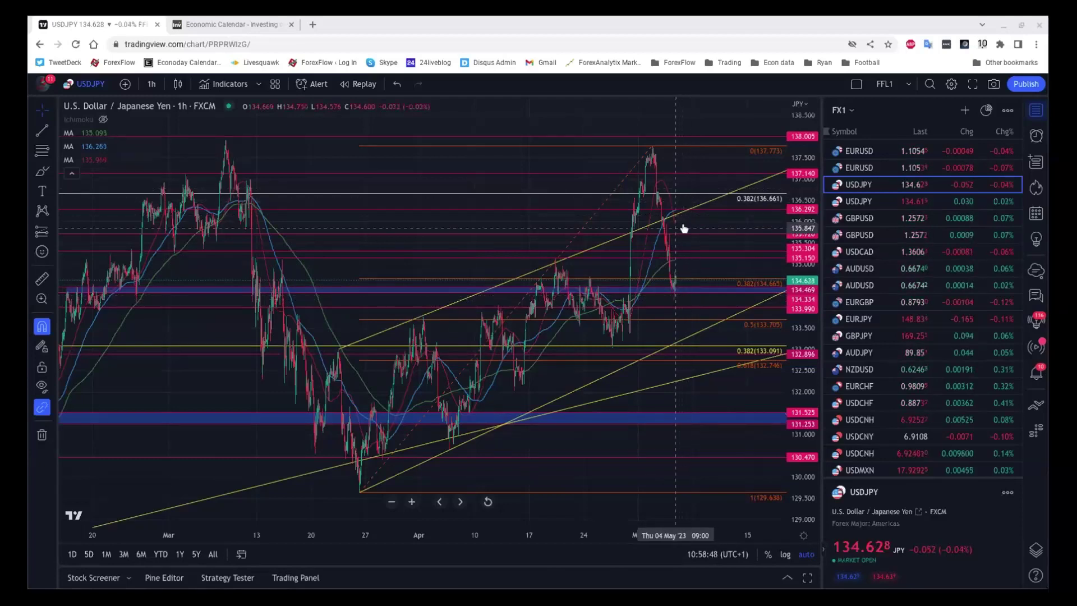
Reload the US02Y yield chart from the watchlist, now visible back to early February at 3.869%.
scroll(916, 312, "down", 1)
scroll(915, 312, "down", 5)
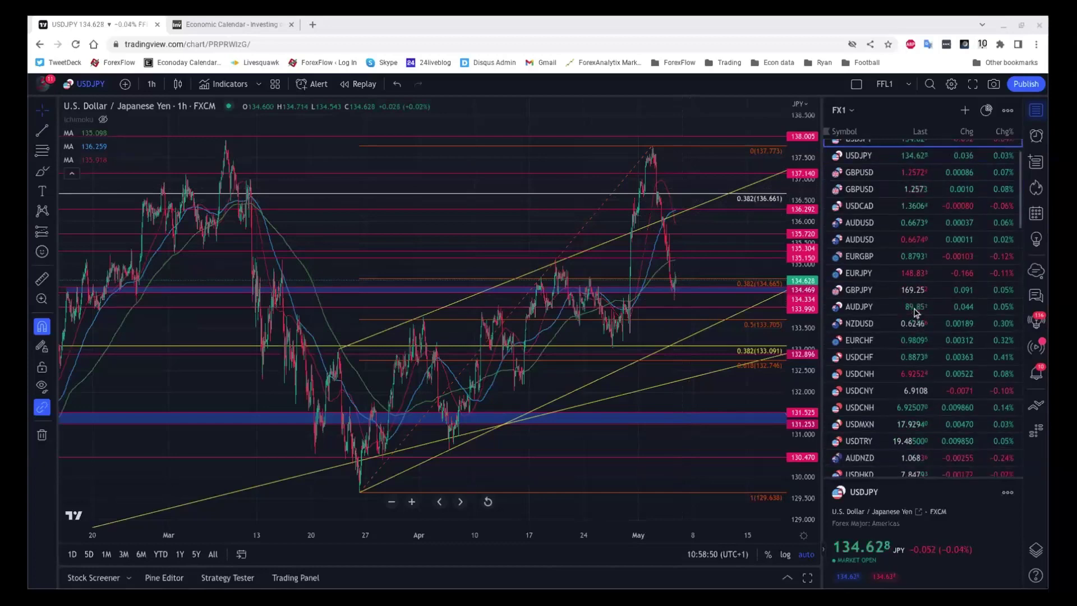
scroll(916, 312, "down", 1)
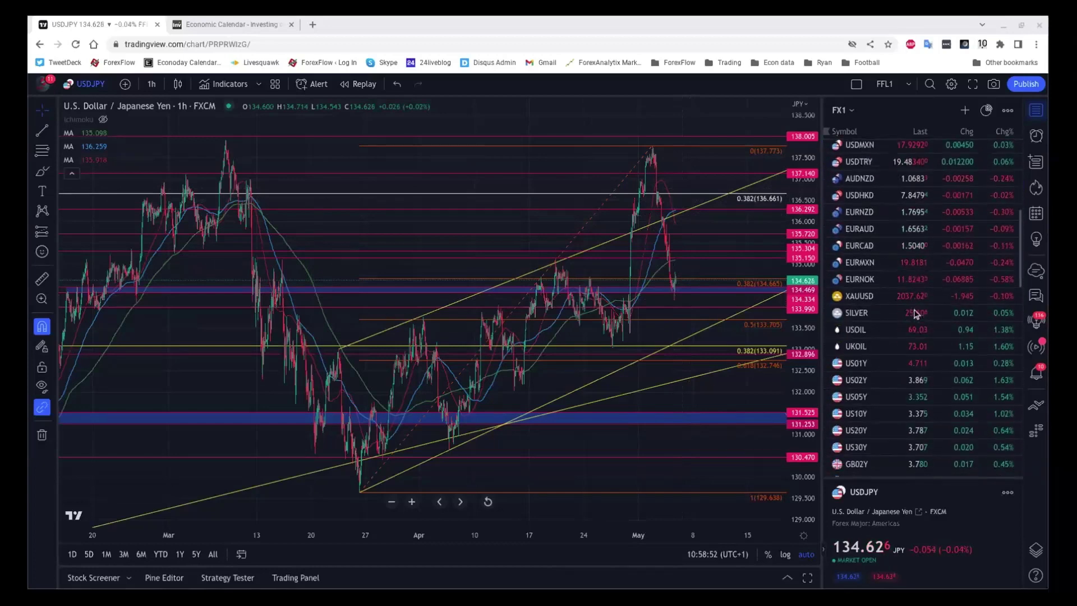
left_click(878, 353)
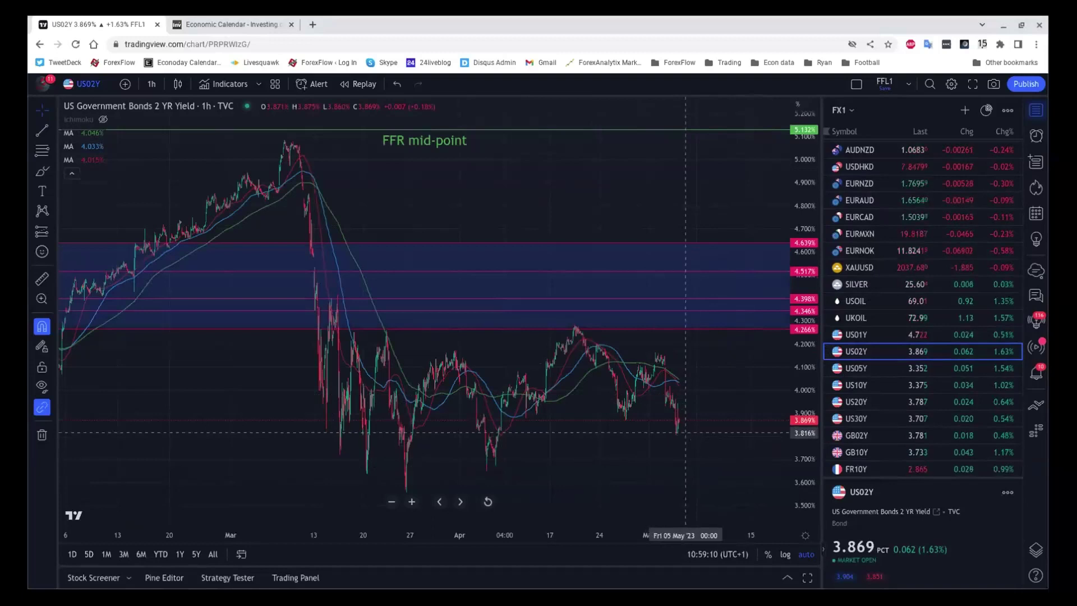
View the US01Y yield chart, then return to USDJPY with its Fibonacci levels at 134.616.
left_click(879, 340)
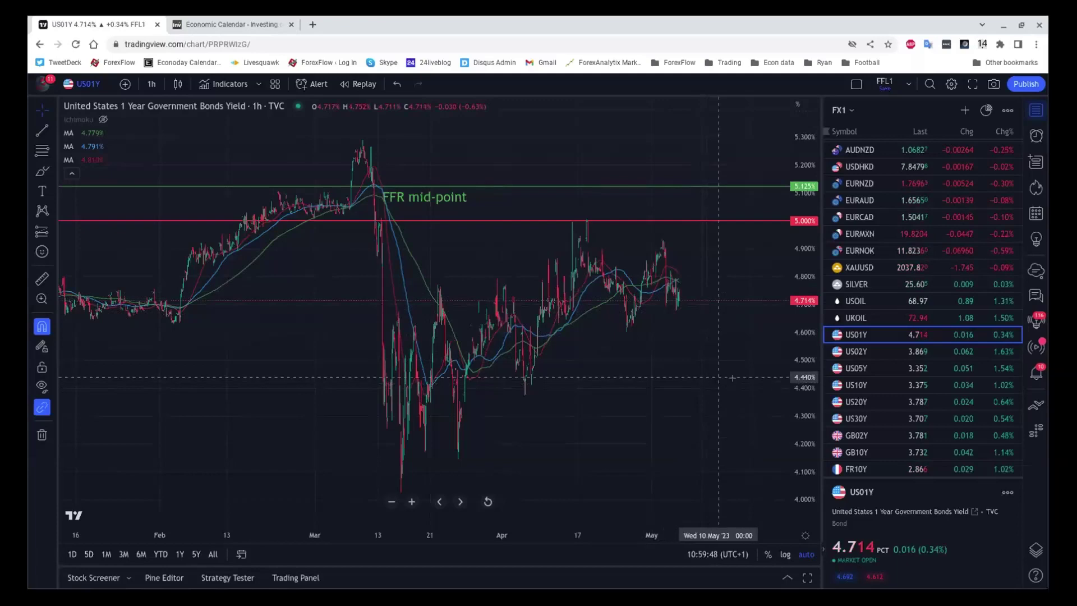
scroll(723, 379, "up", 1)
scroll(902, 233, "up", 3)
scroll(902, 233, "up", 6)
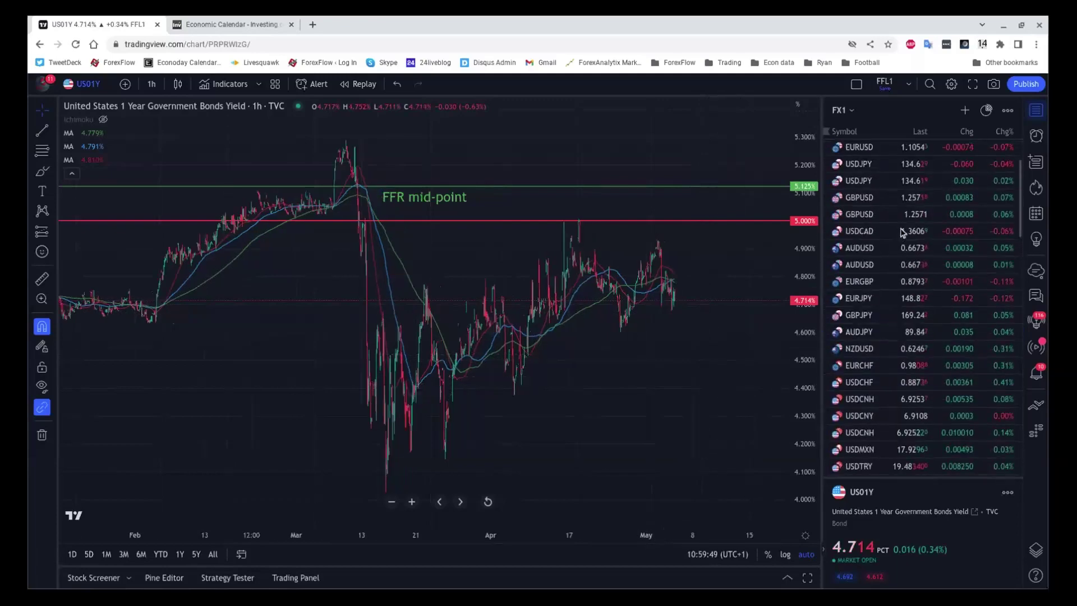
left_click(892, 181)
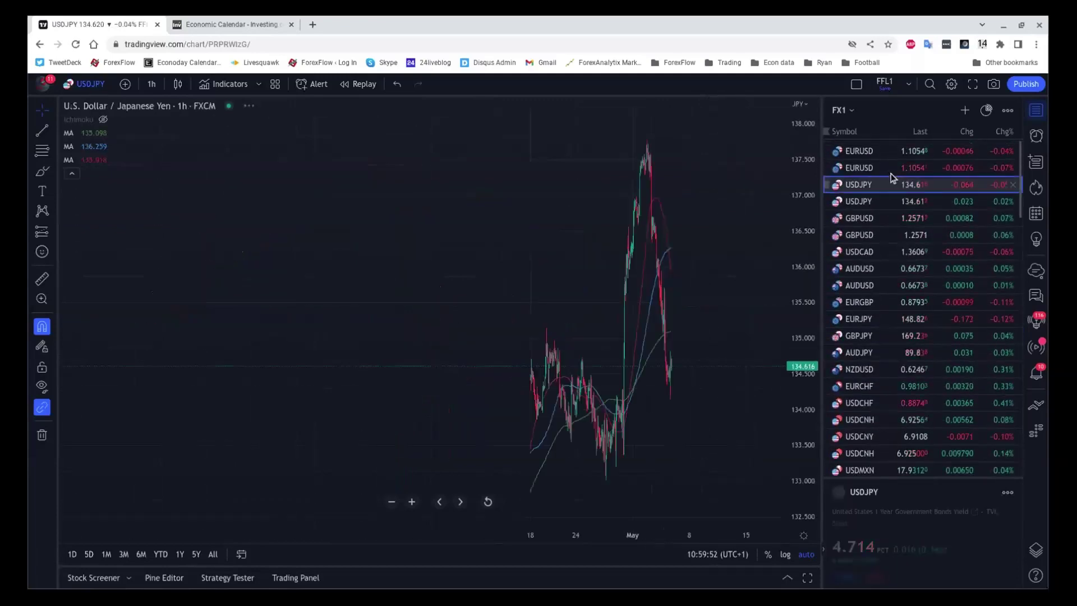
Switch USDJPY to the 1-week timeframe and zoom to show price history from 2016.
left_click(145, 84)
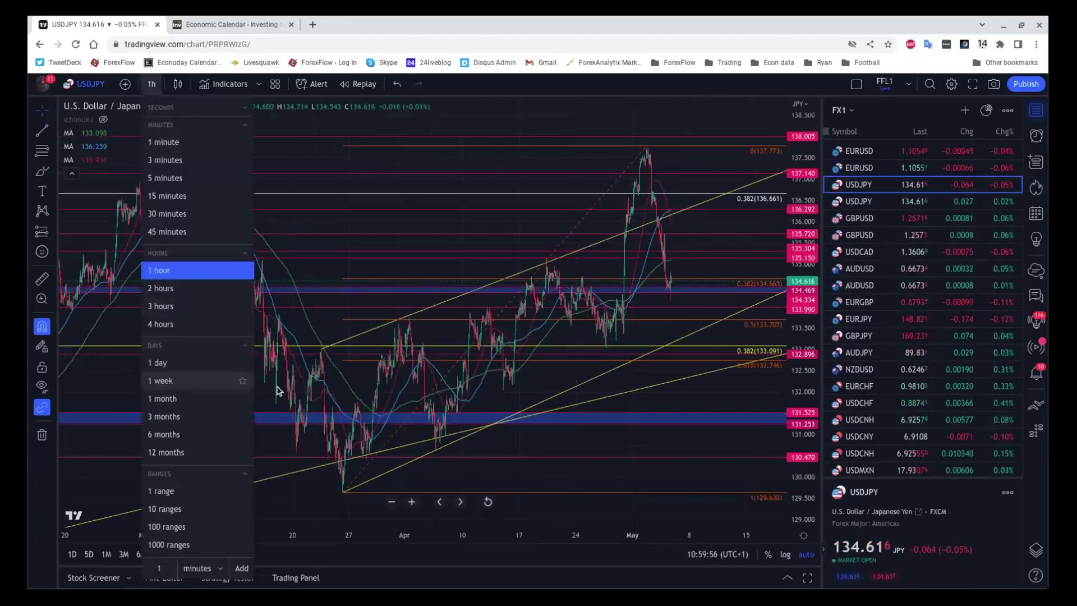
left_click(161, 381)
scroll(598, 395, "up", 4)
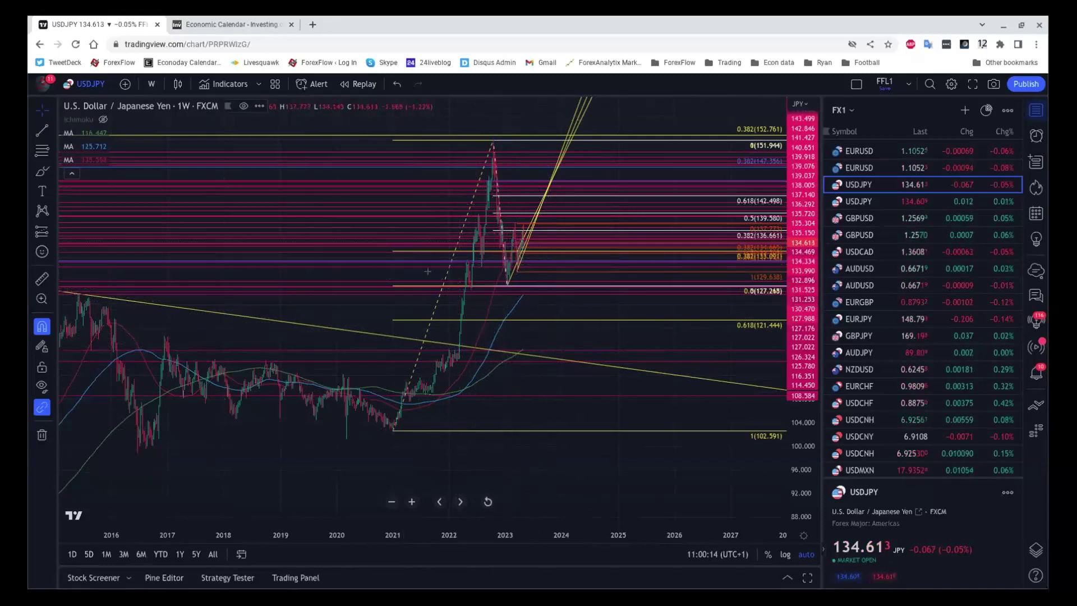
left_click(144, 83)
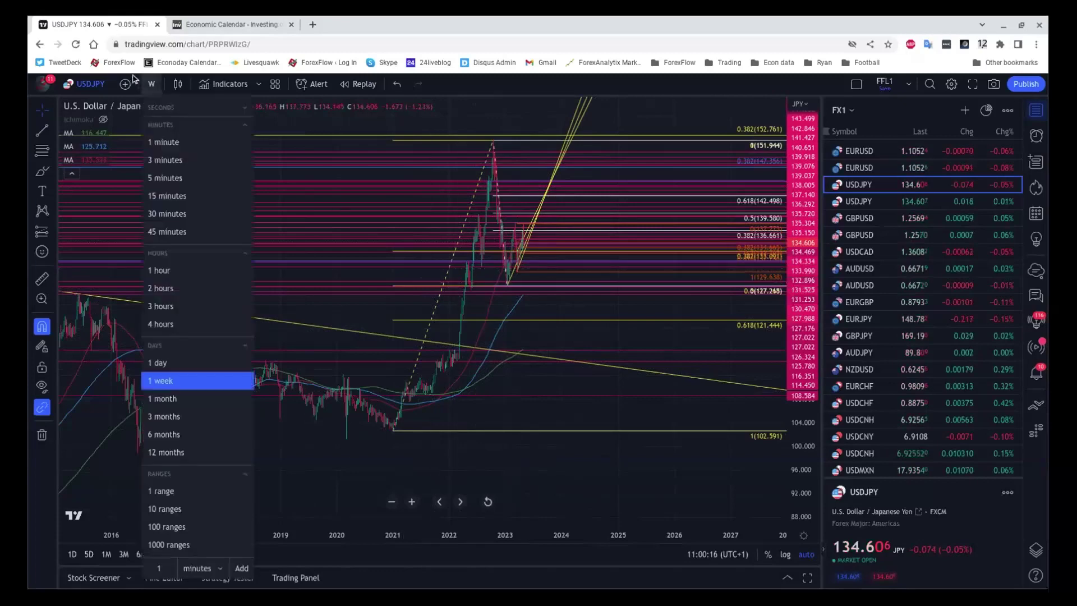
Change the USDJPY chart interval from weekly to 1 hour and zoom out.
left_click(162, 270)
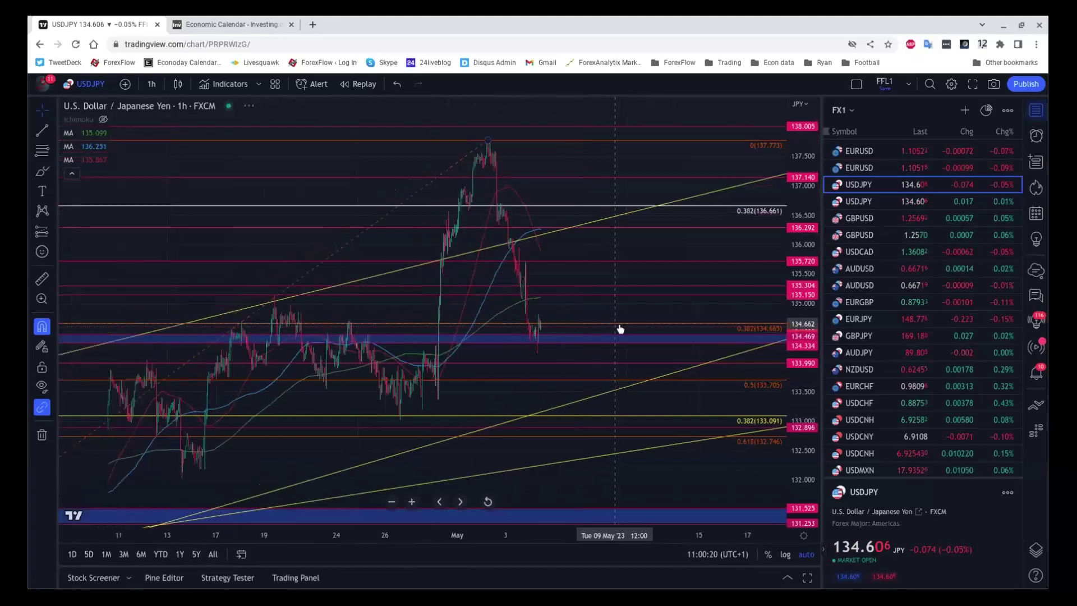
scroll(620, 326, "down", 2)
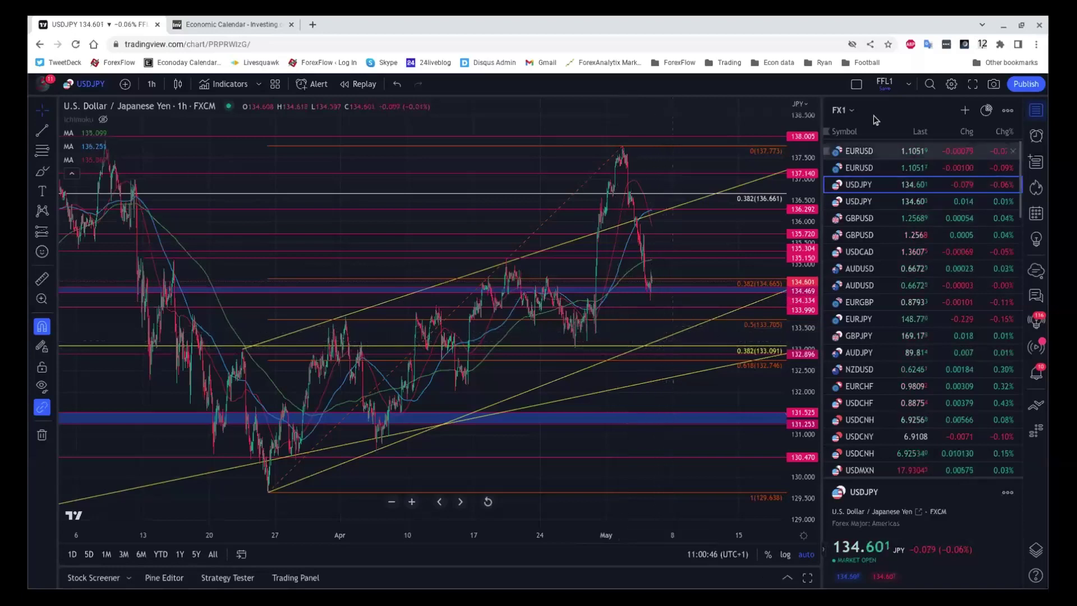
Load EURUSD from the watchlist and zoom out to show history back to early February.
left_click(878, 152)
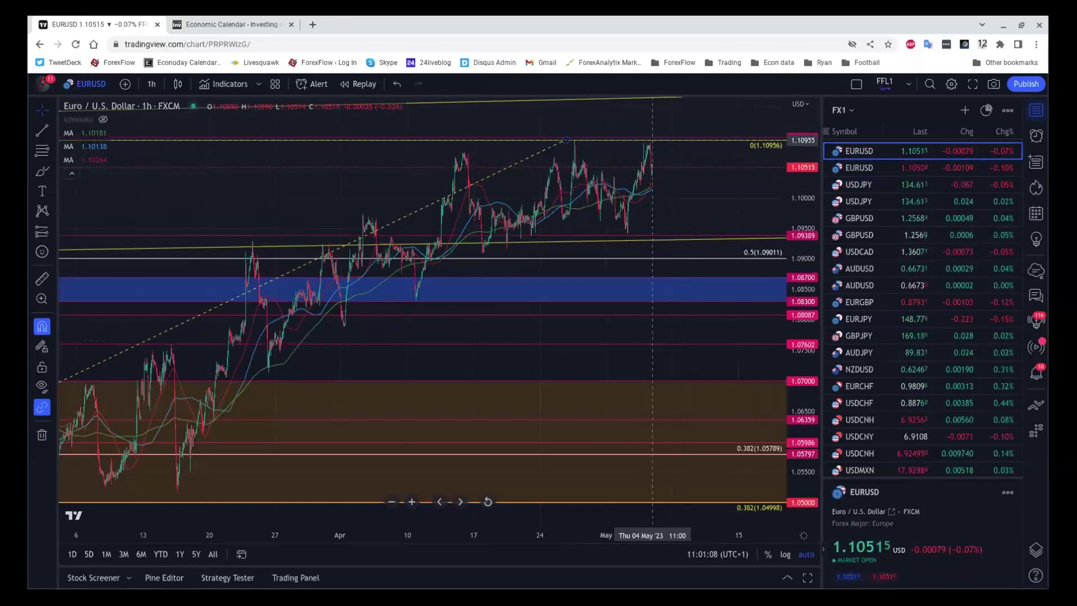
scroll(686, 167, "down", 2)
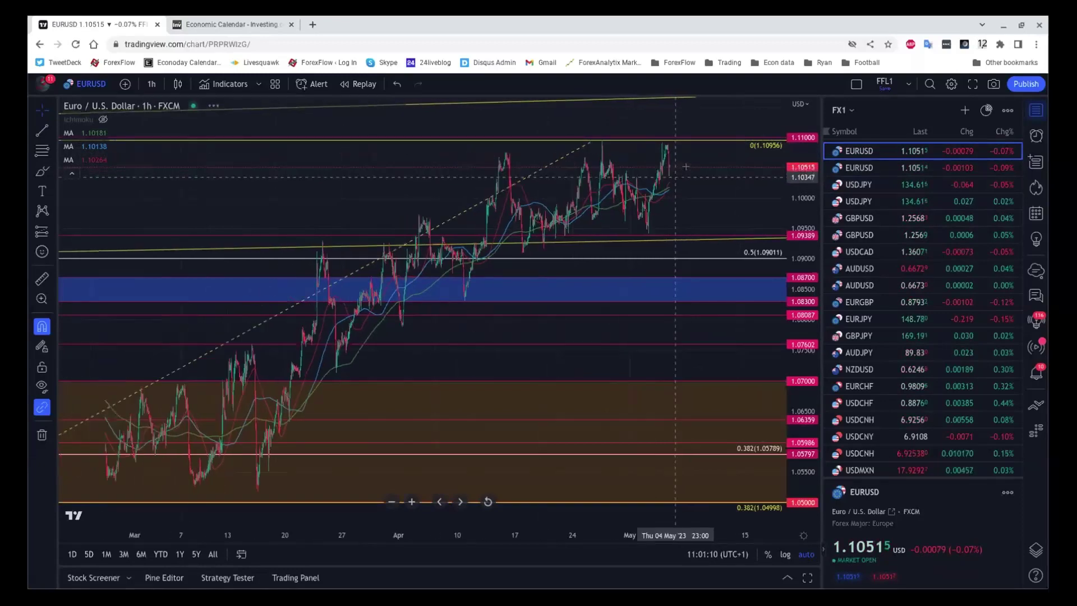
scroll(686, 167, "down", 3)
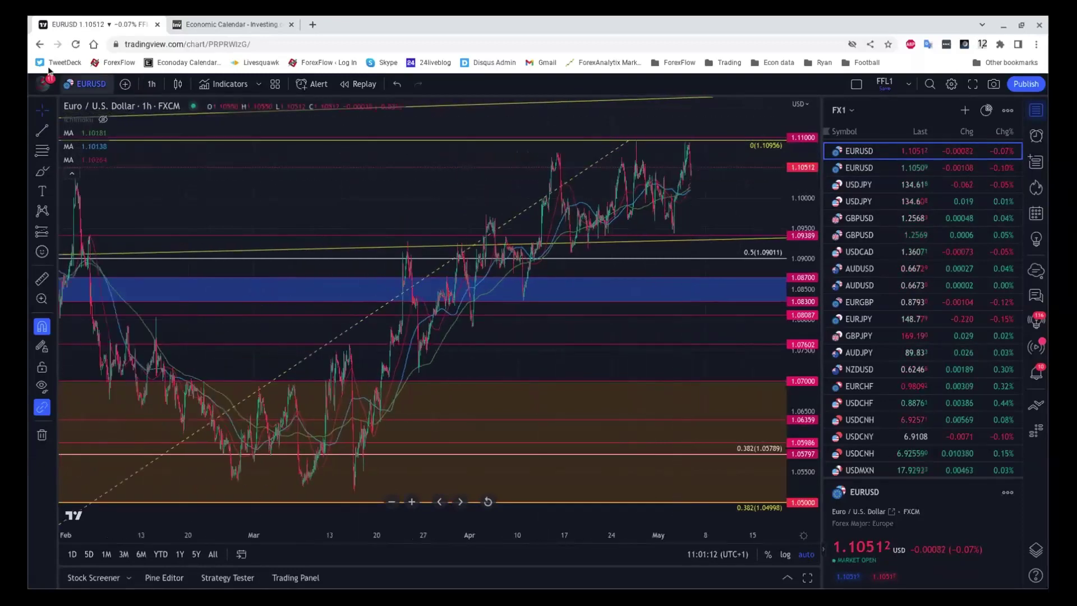
Switch the EURUSD chart to 2-hour candles, then to 1-day candles.
left_click(145, 82)
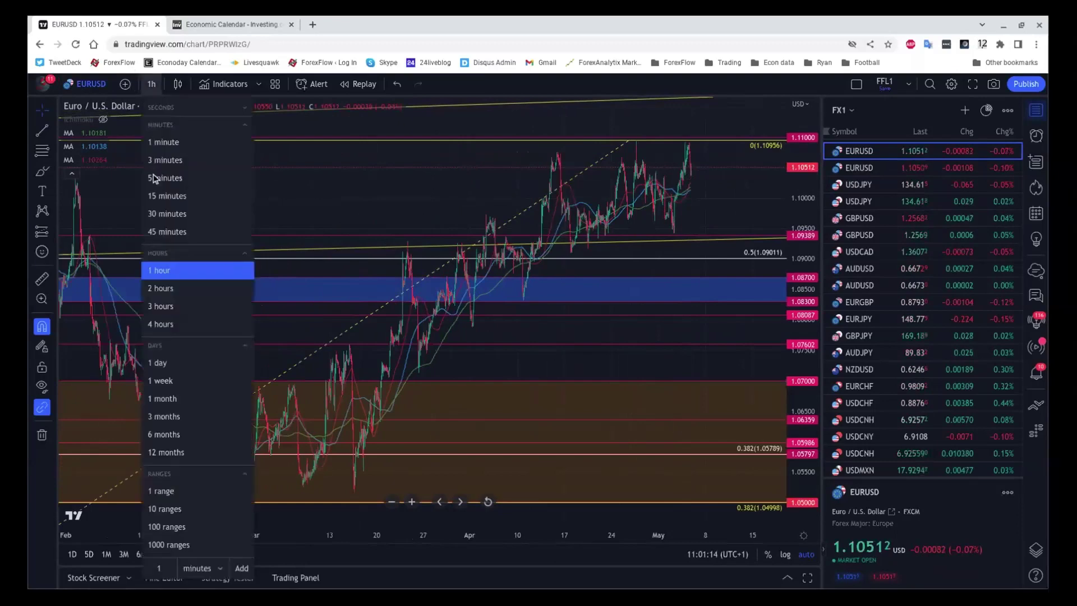
left_click(223, 292)
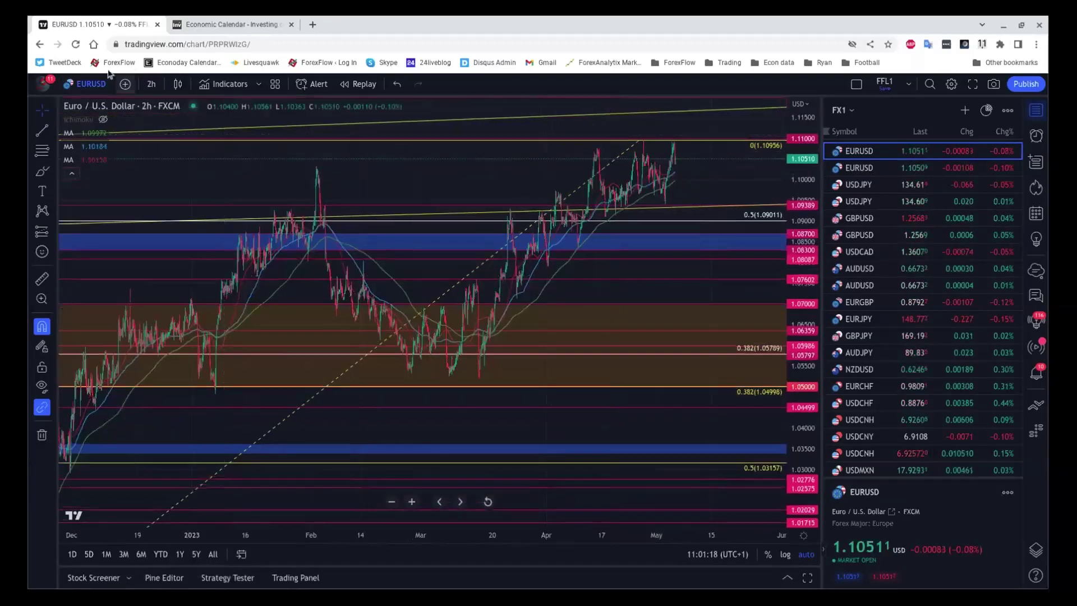
left_click(151, 84)
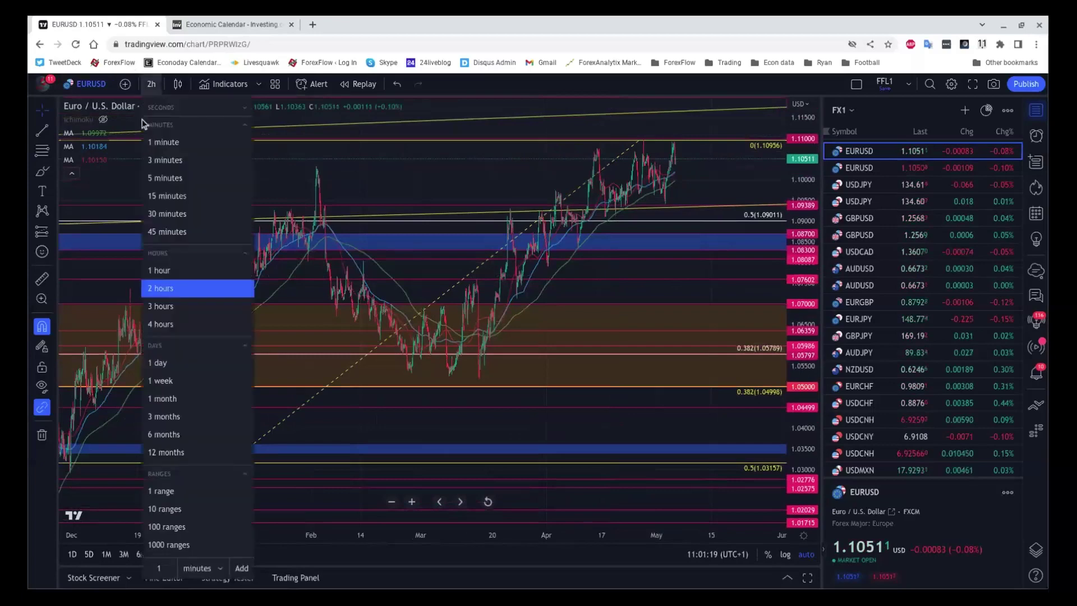
left_click(160, 365)
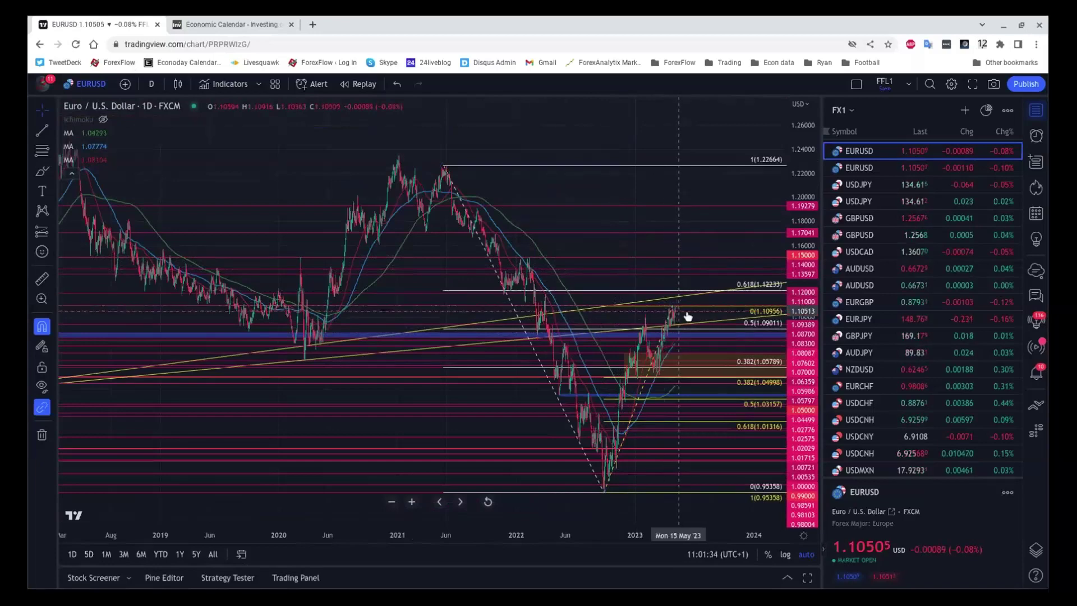
Zoom around the daily EURUSD chart, then set the interval back to 1 hour.
scroll(690, 310, "down", 2)
scroll(696, 314, "up", 3)
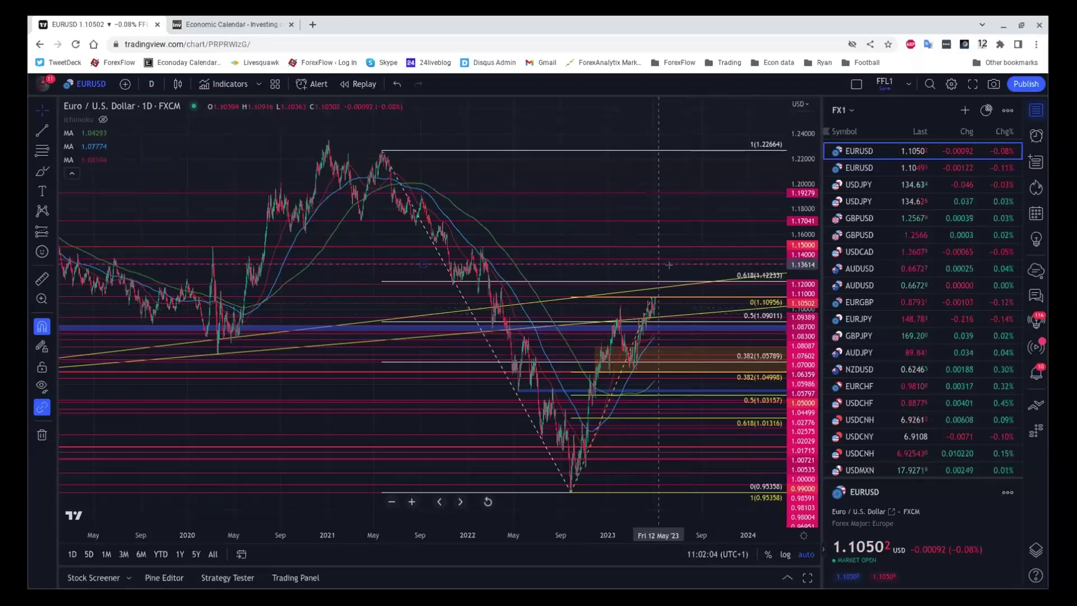
scroll(693, 307, "up", 3)
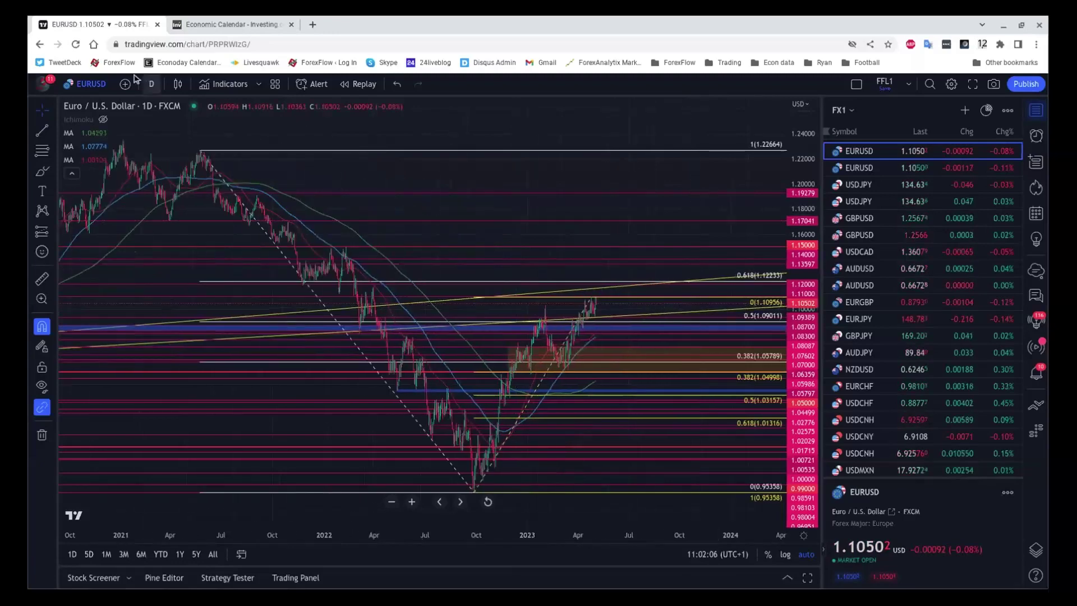
left_click(151, 83)
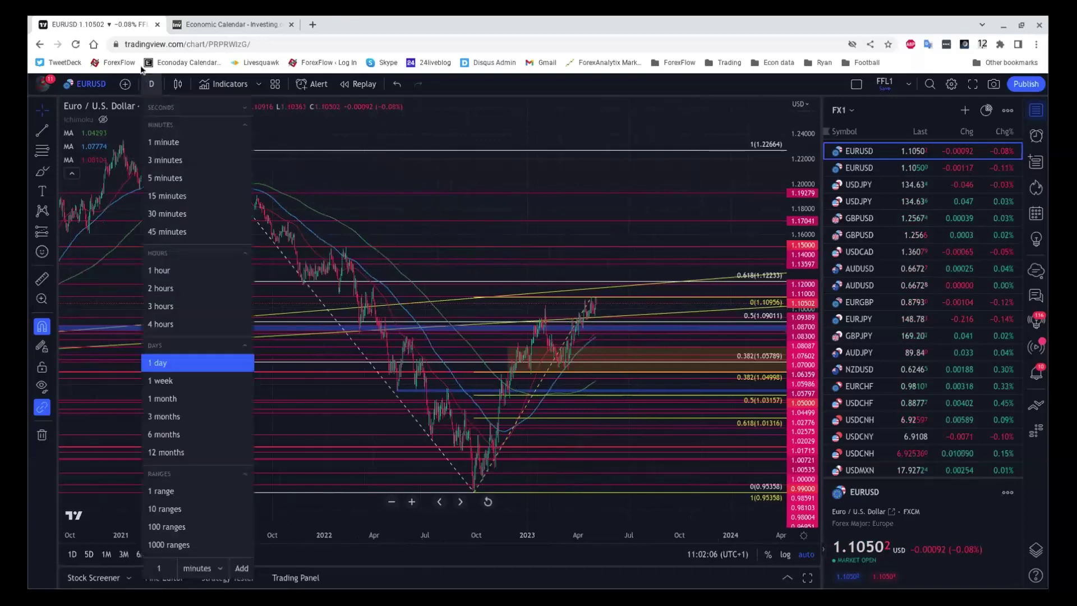
left_click(152, 271)
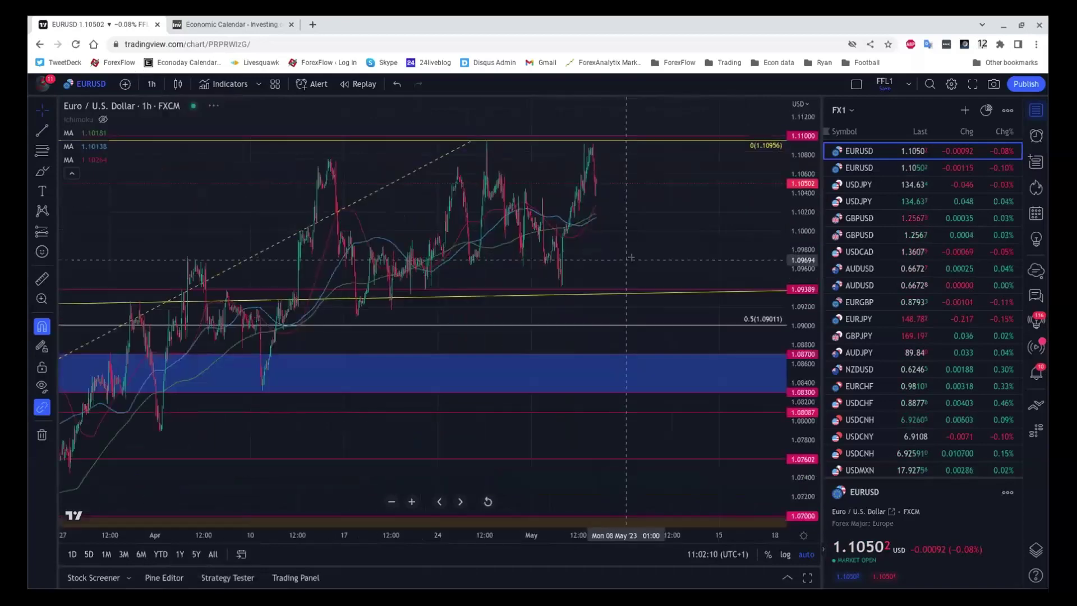
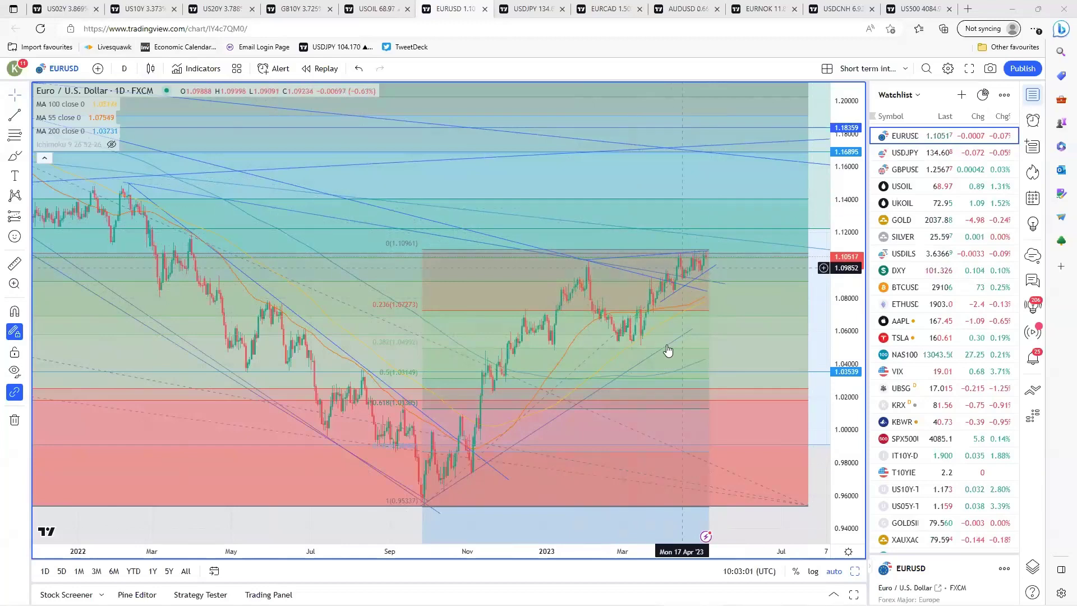
Extend the rising EURUSD trendline further to the right.
scroll(669, 352, "down", 3)
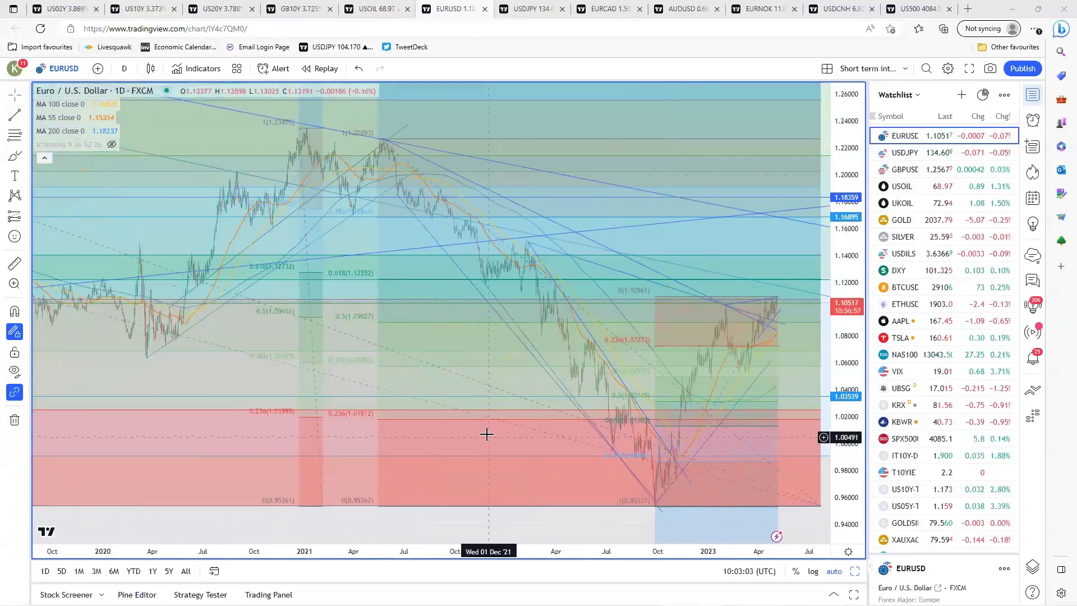
scroll(555, 387, "up", 4)
scroll(755, 335, "down", 3)
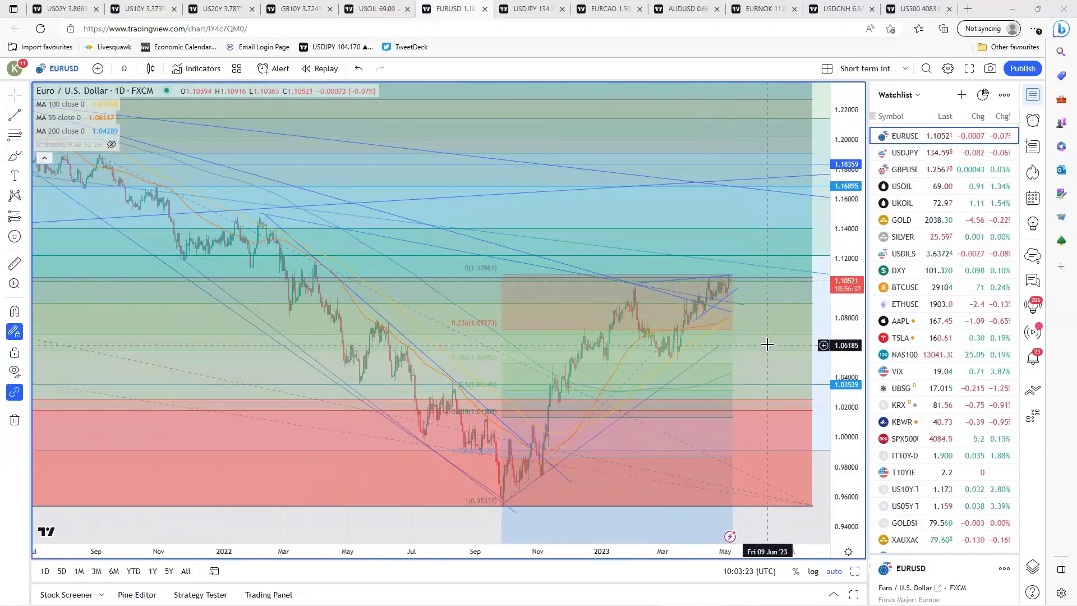
scroll(633, 377, "up", 5)
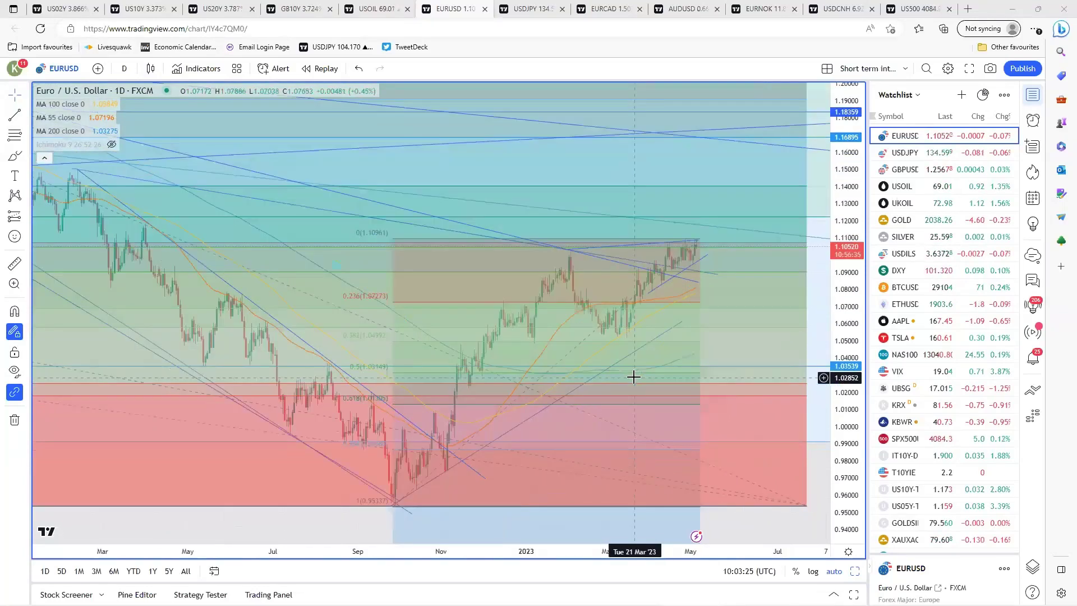
scroll(633, 377, "down", 5)
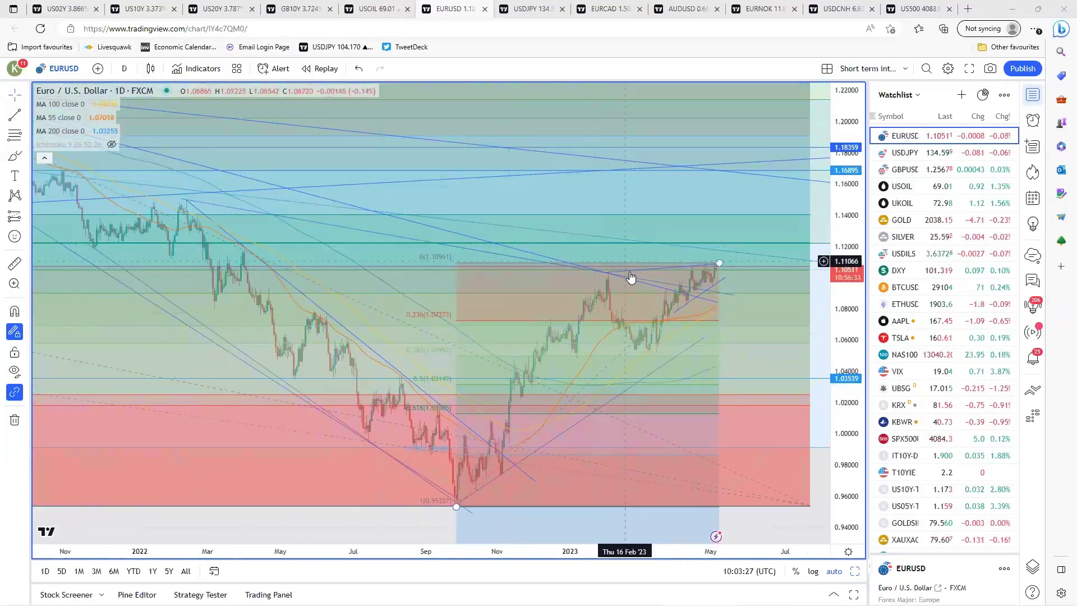
scroll(603, 396, "up", 5)
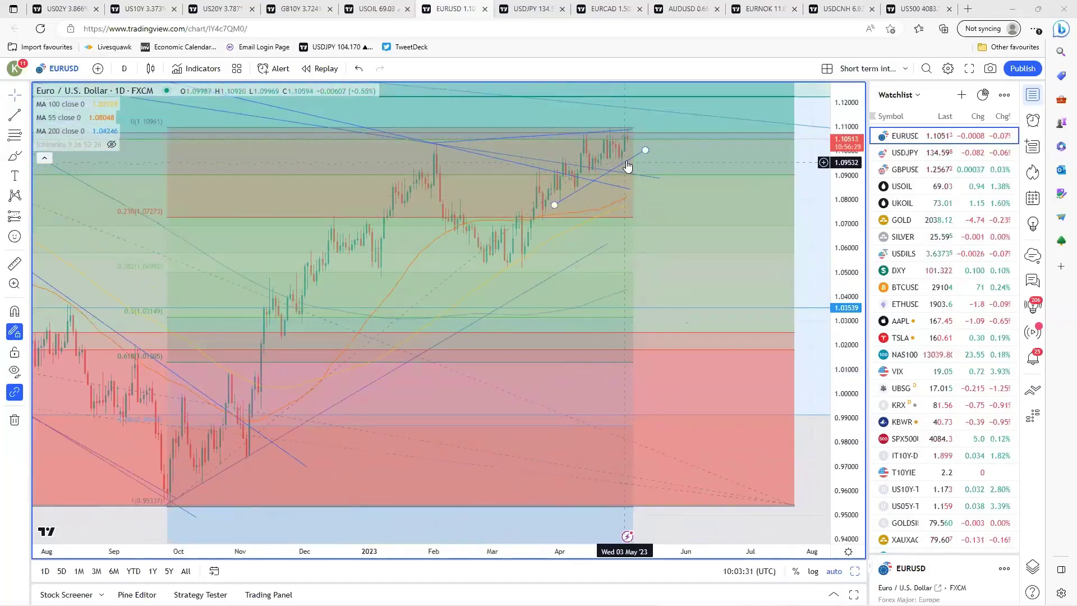
left_click(632, 177)
scroll(631, 310, "down", 5)
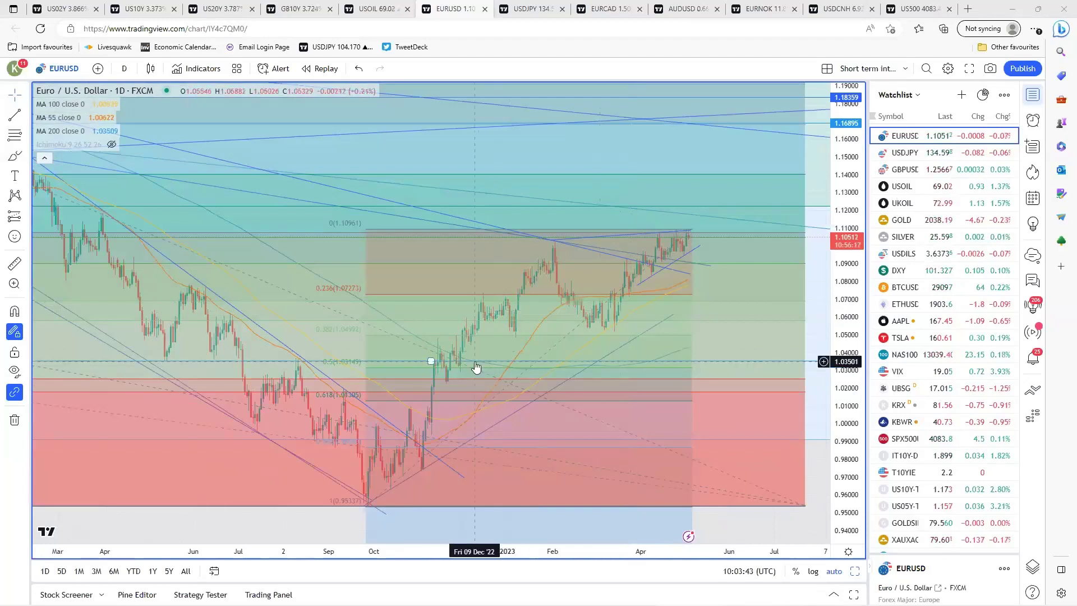
left_click(562, 339)
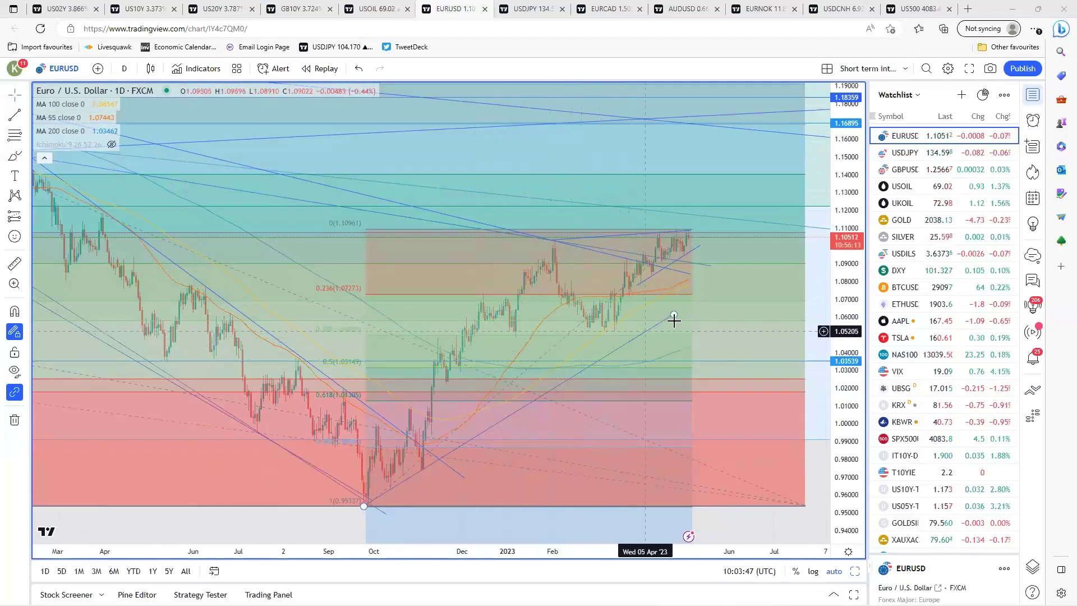
left_click_drag(674, 314, 730, 285)
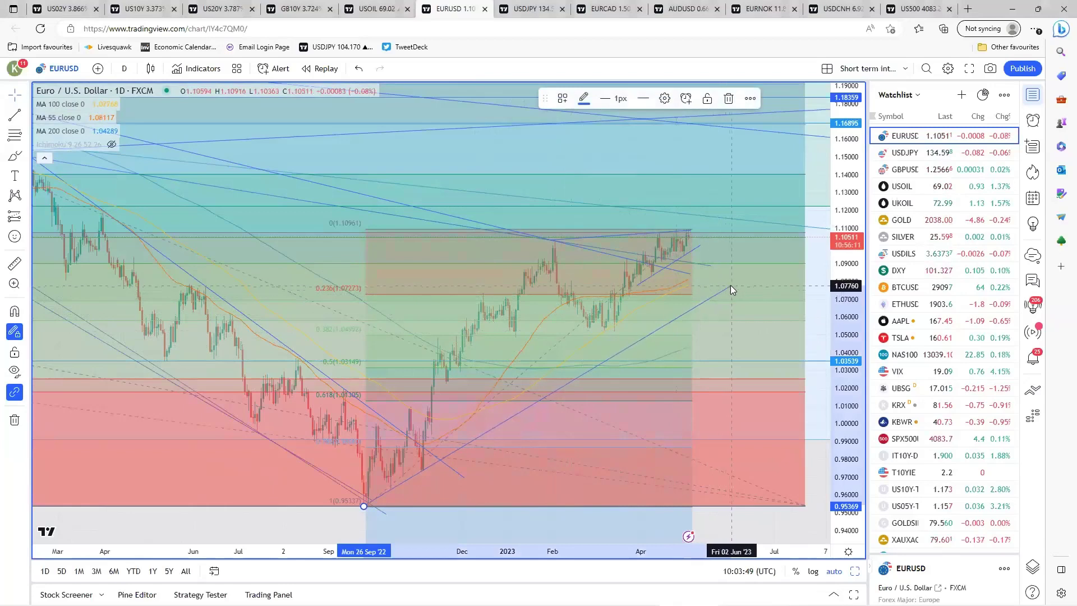
left_click(715, 250)
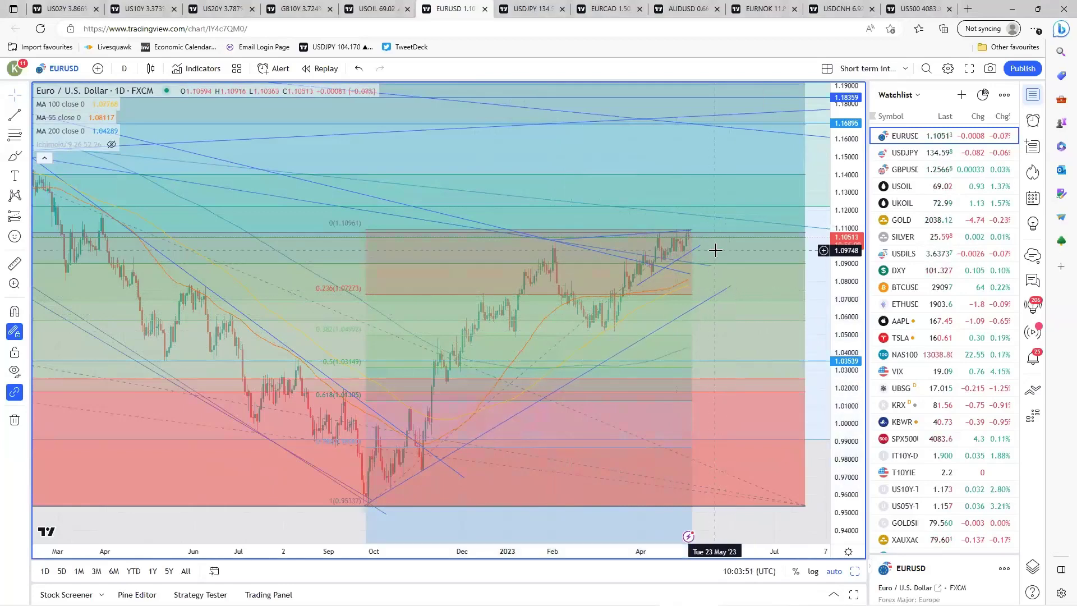
Stretch the Fibonacci retracement's top anchor right so its 0 level reads 1.10947.
left_click(689, 234)
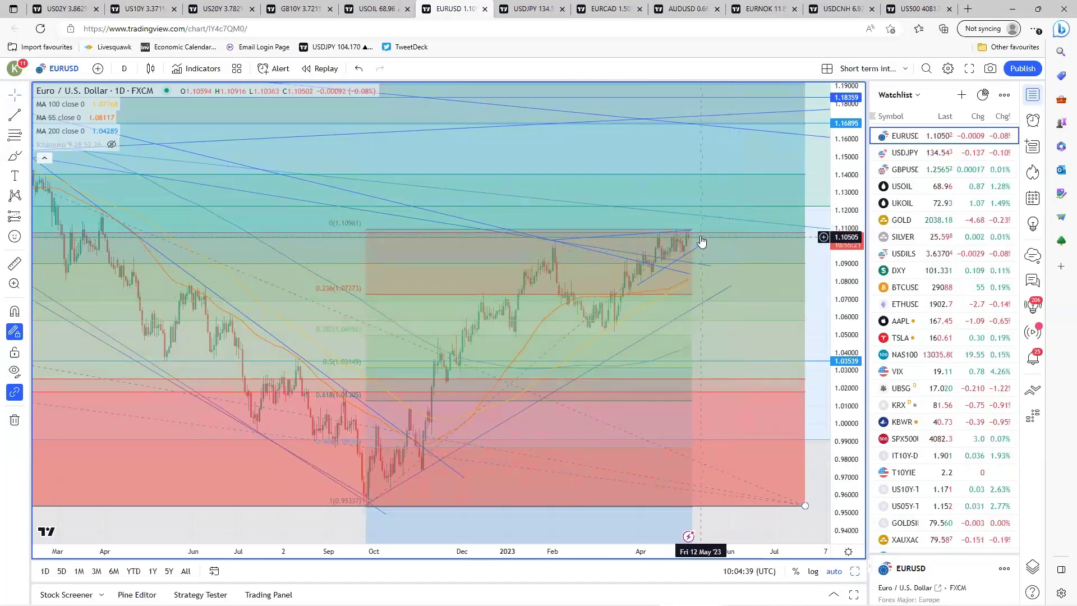
left_click_drag(692, 229, 705, 229)
left_click(755, 305)
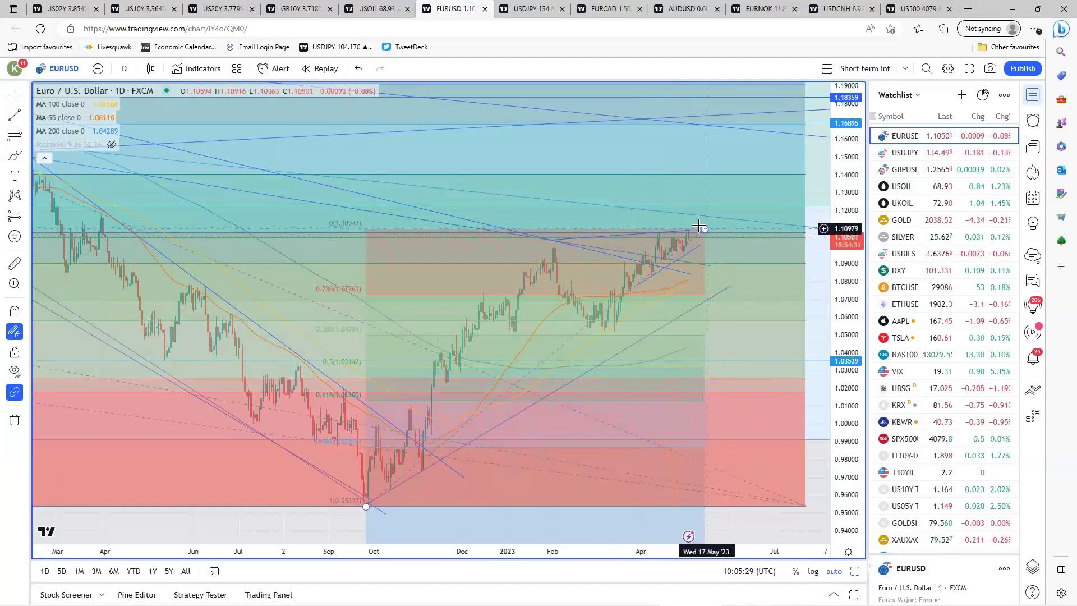
Switch EURUSD to the 1-hour timeframe and lengthen the Fibonacci retracement's top anchor rightward.
scroll(634, 318, "up", 5)
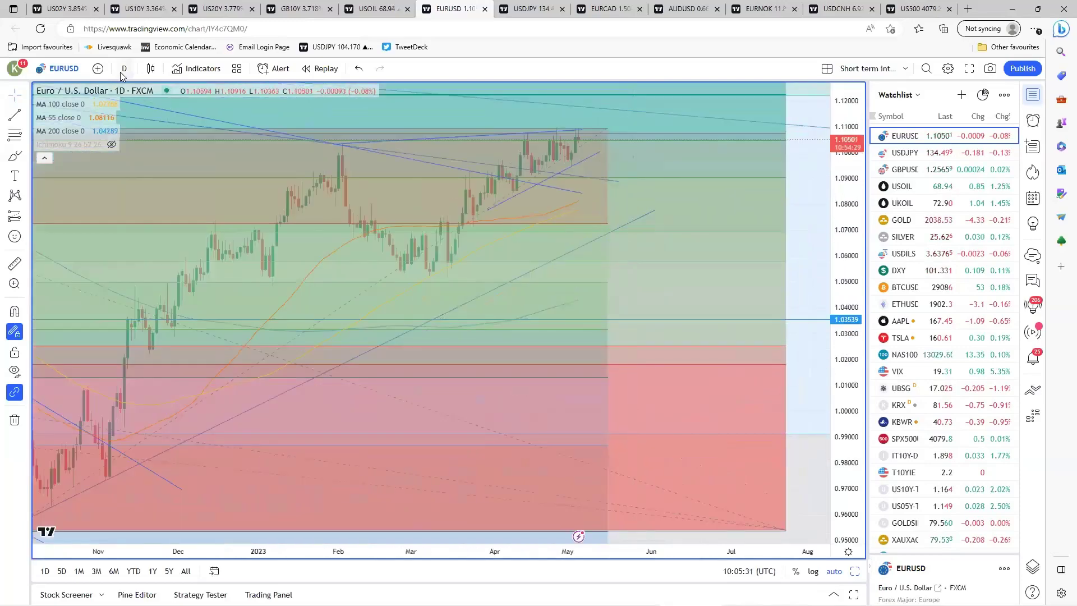
left_click(124, 68)
left_click(165, 253)
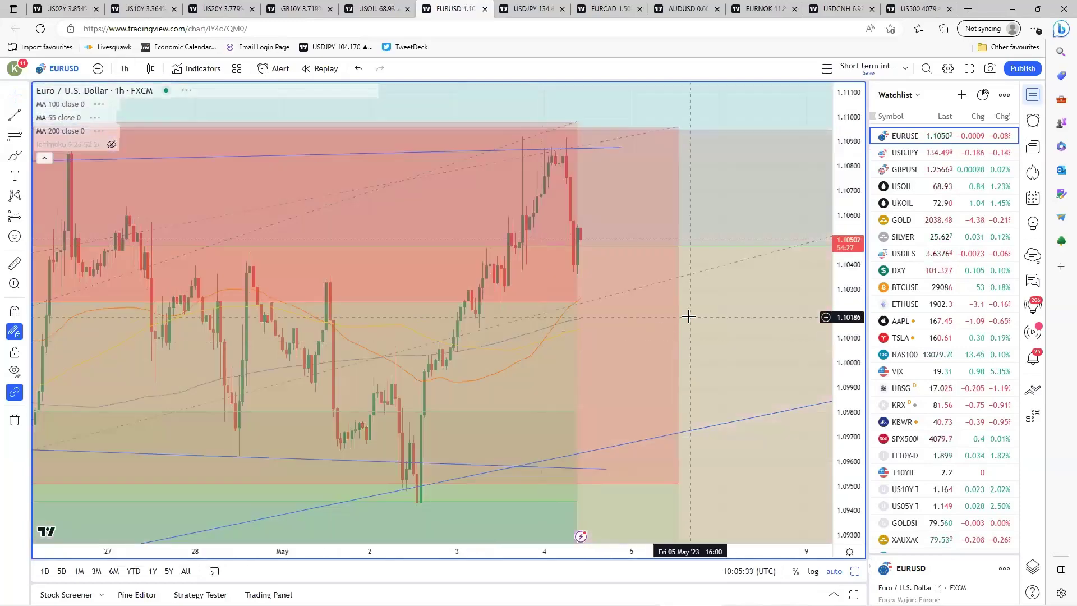
scroll(687, 314, "down", 6)
scroll(690, 321, "down", 2)
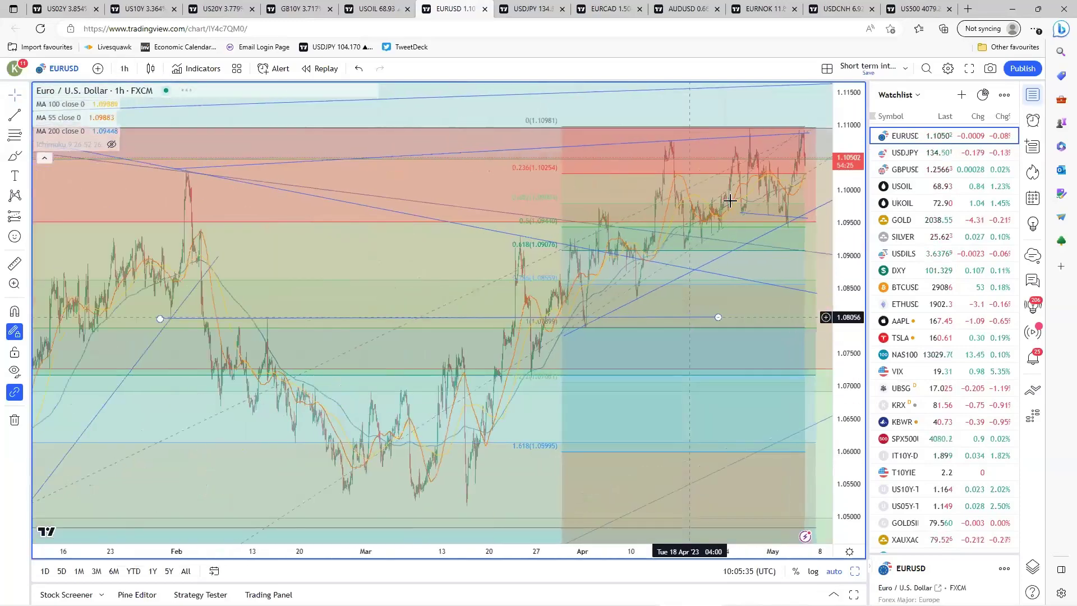
left_click_drag(806, 128, 829, 128)
scroll(333, 287, "down", 3)
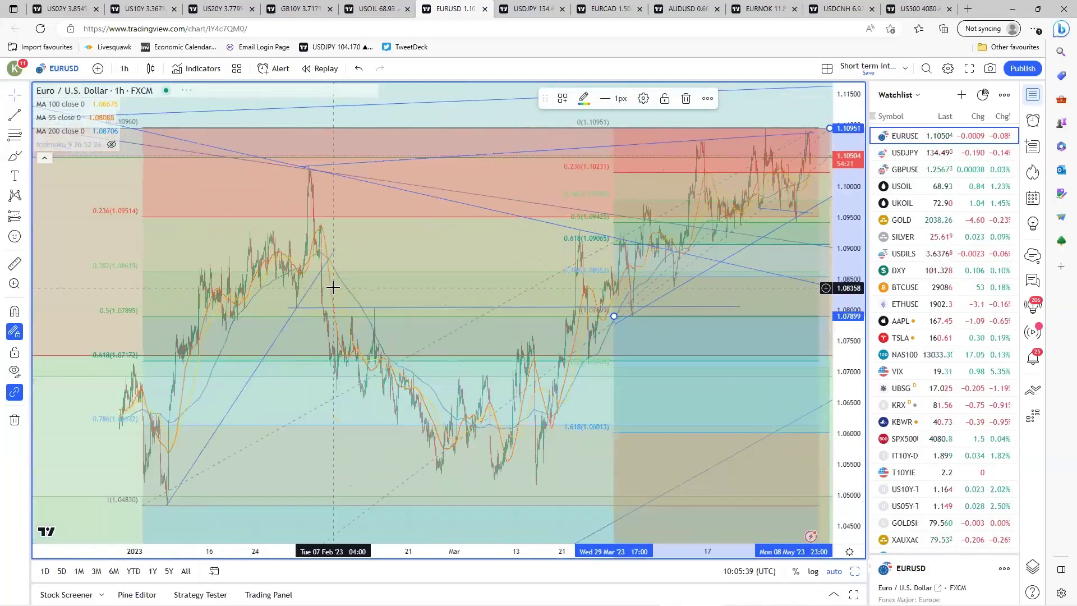
Show the EURUSD chart on the 4-hour timeframe with nothing selected.
left_click(125, 69)
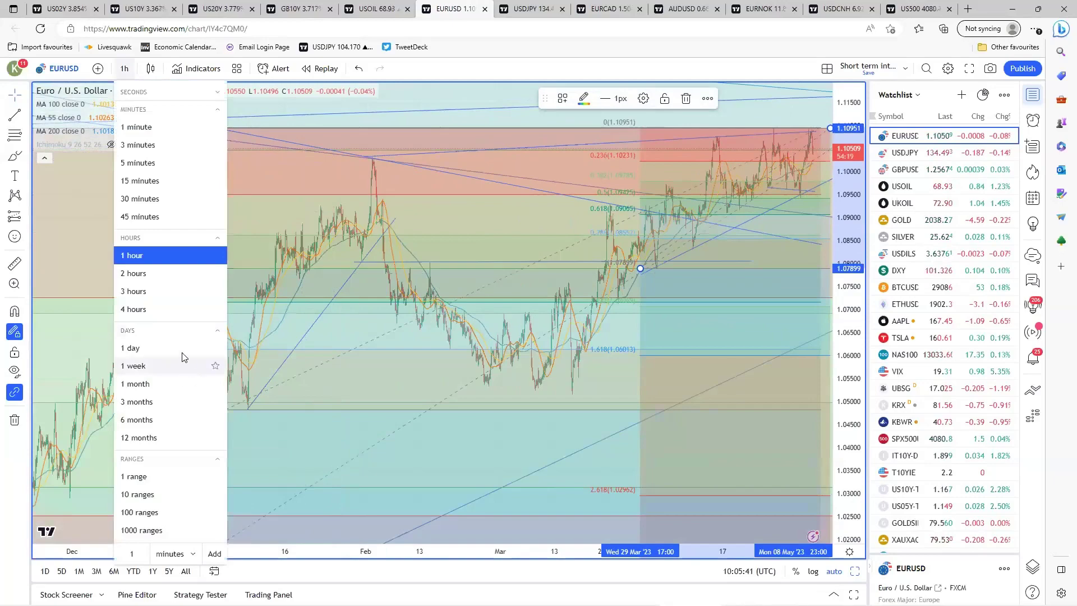
left_click(166, 309)
scroll(309, 441, "up", 8)
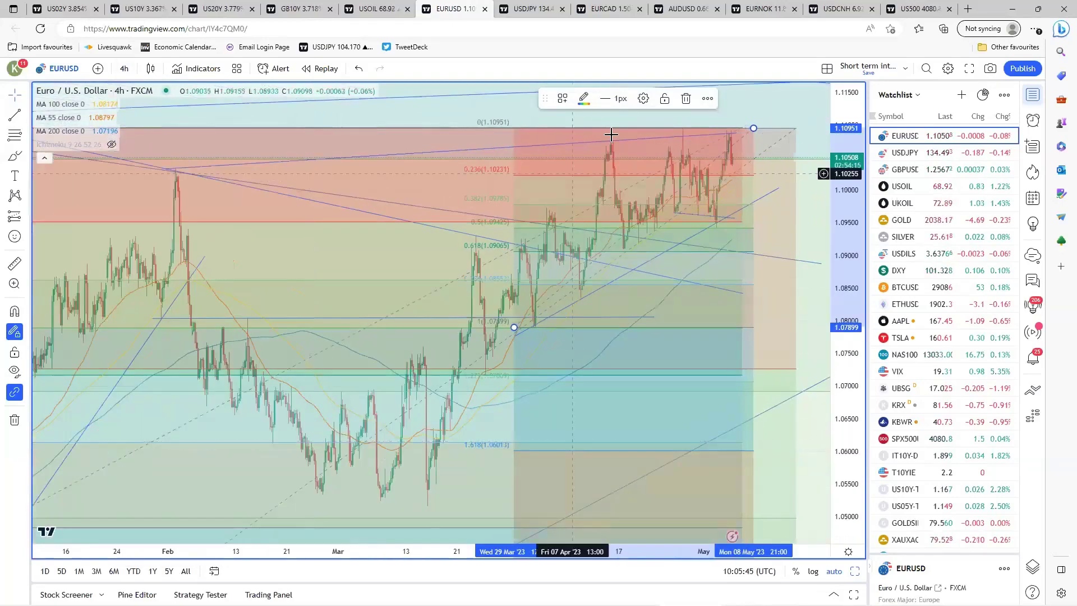
left_click(748, 101)
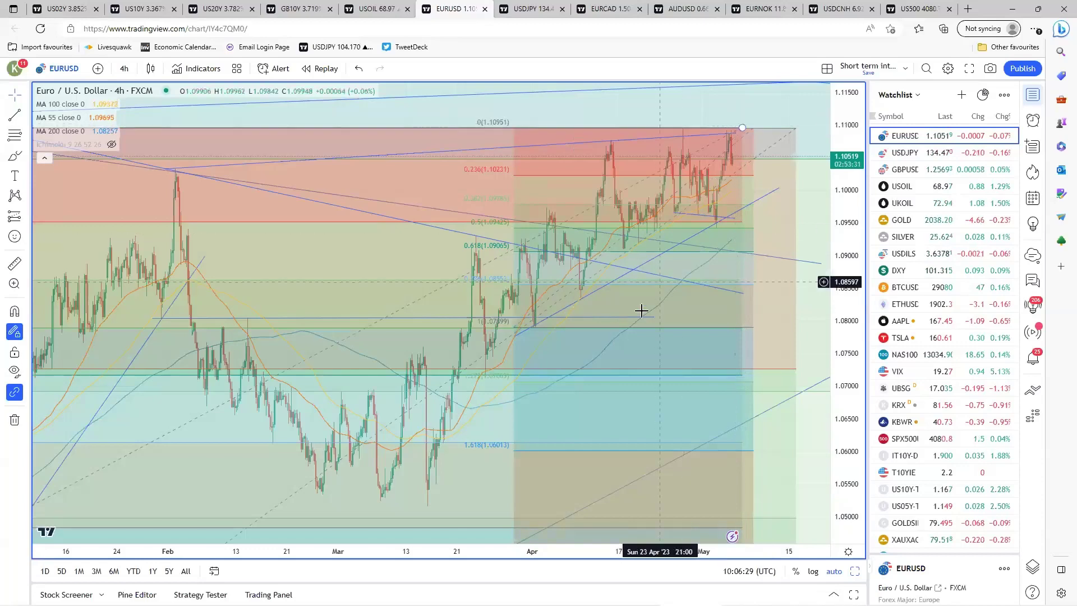
scroll(641, 312, "up", 3)
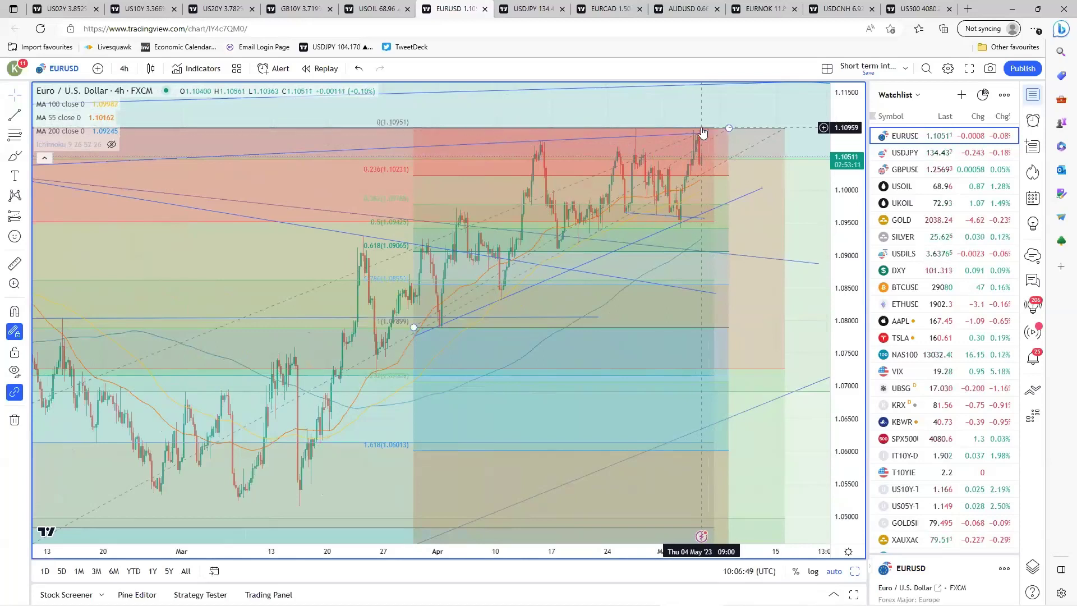
Shorten the upper rising trendline slightly, lowering its right end, and zoom the 4h chart out.
mouse_move(723, 159)
left_mouse_down()
mouse_move(704, 120)
mouse_move(714, 124)
left_mouse_up()
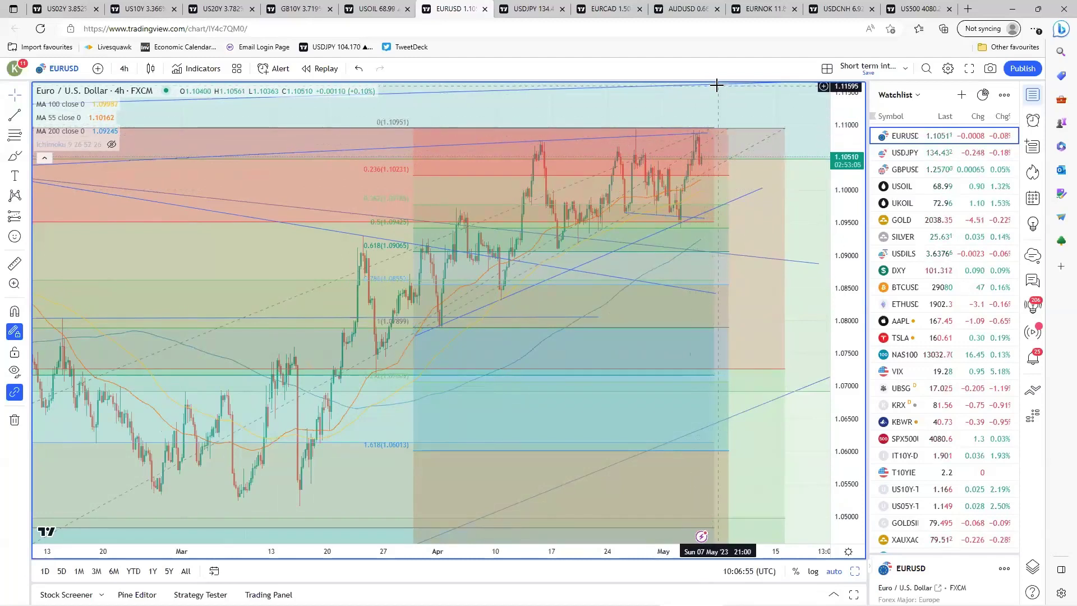
scroll(658, 312, "down", 4)
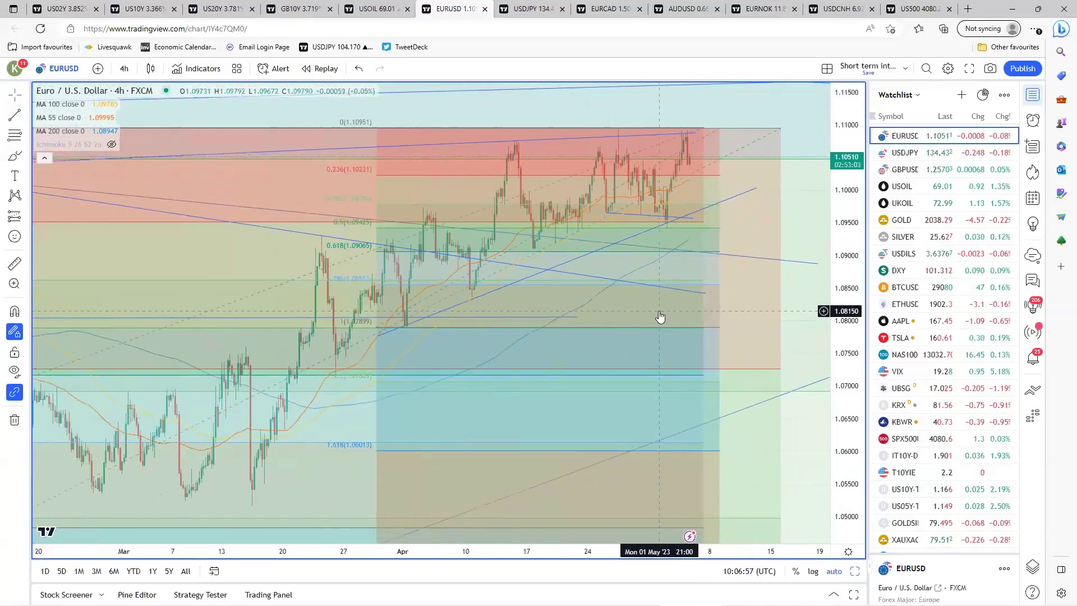
scroll(665, 312, "down", 3)
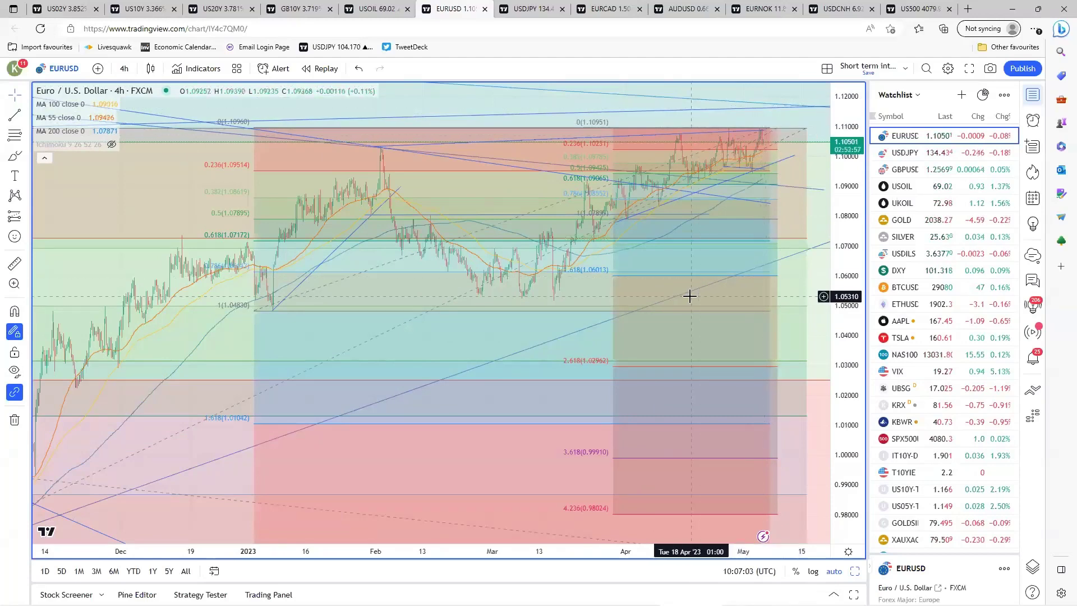
scroll(691, 302, "up", 2)
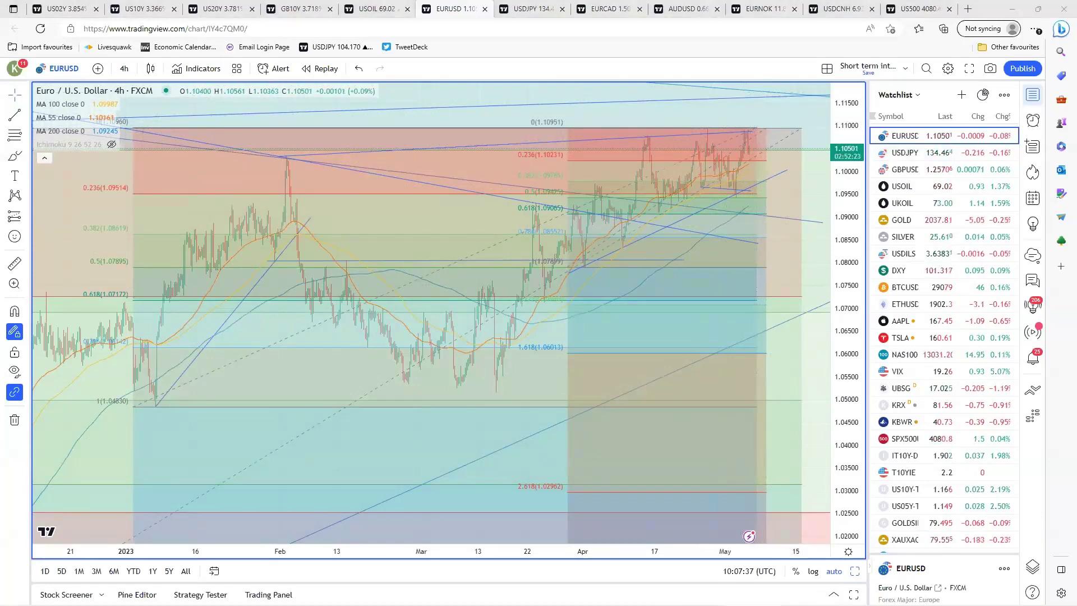
Show the four-chart grid, then enlarge the GBPUSD chart to fill the window.
mouse_move(385, 513)
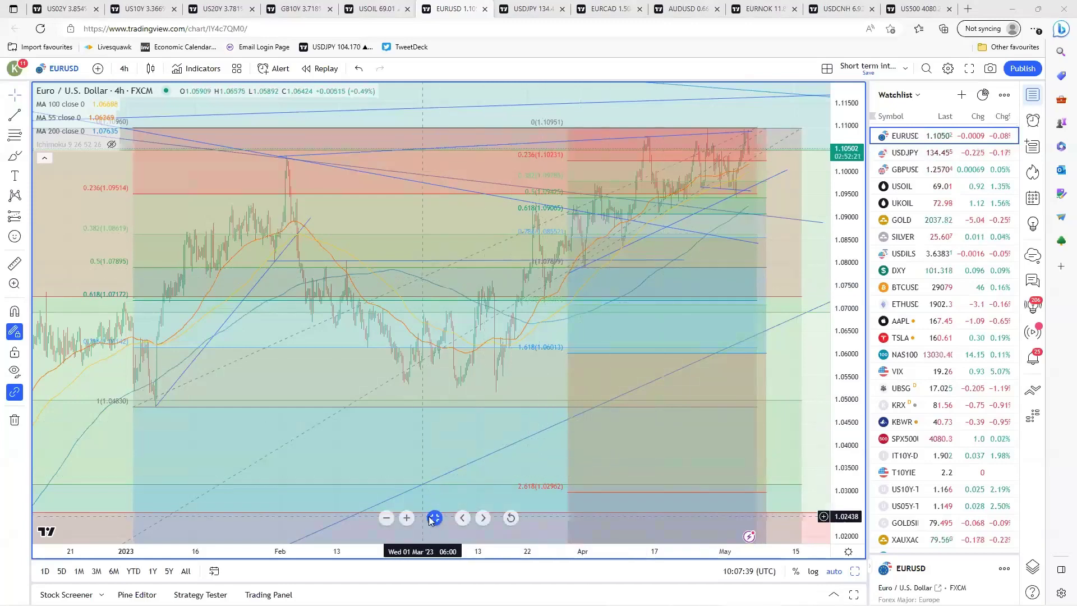
left_click(548, 183)
key("alt+Return")
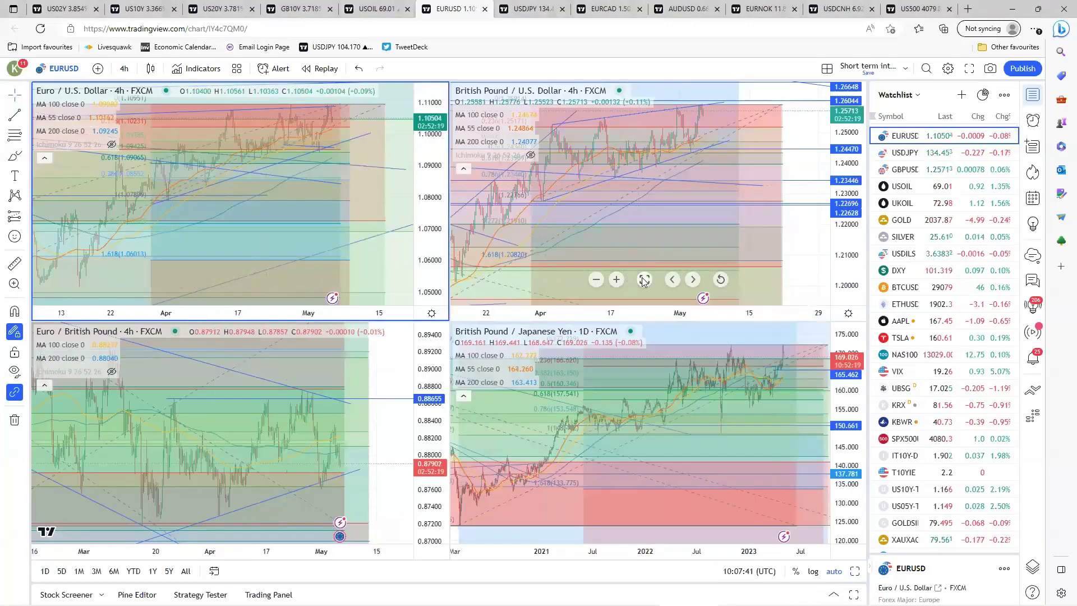
left_click(642, 278)
key("alt+Return")
Restore the GBPUSD grid, then move to the yen charts layout and activate the EURJPY chart.
scroll(581, 406, "up", 3)
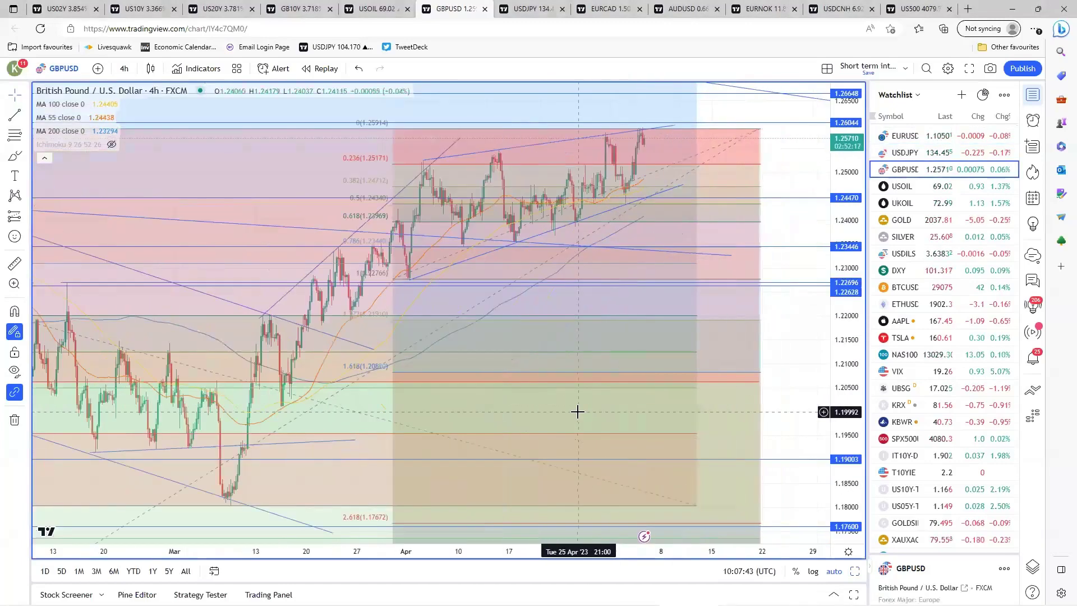
scroll(491, 451, "down", 3)
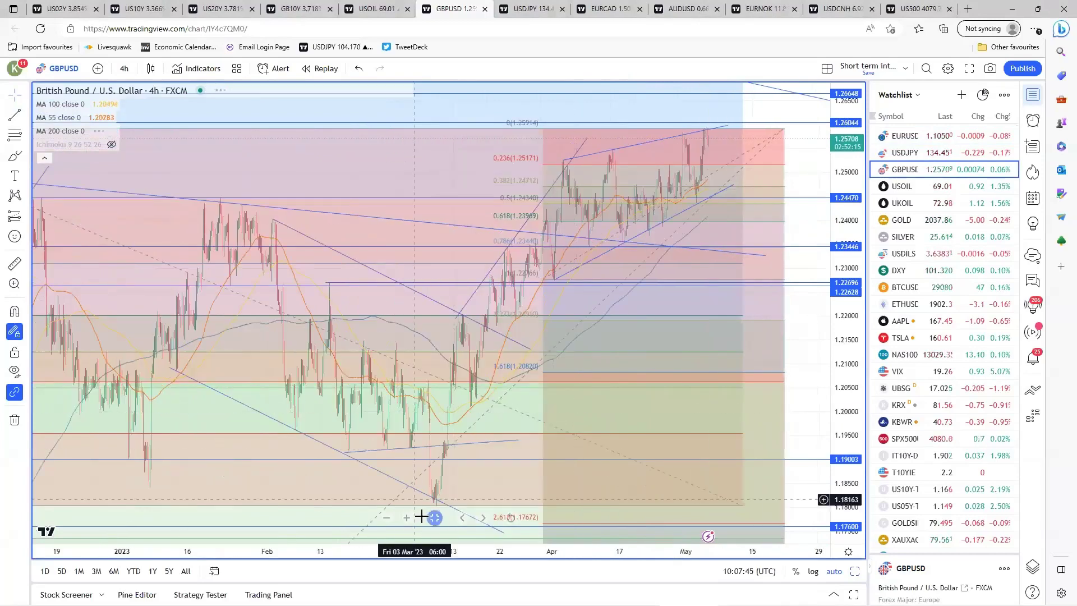
key("alt+Return")
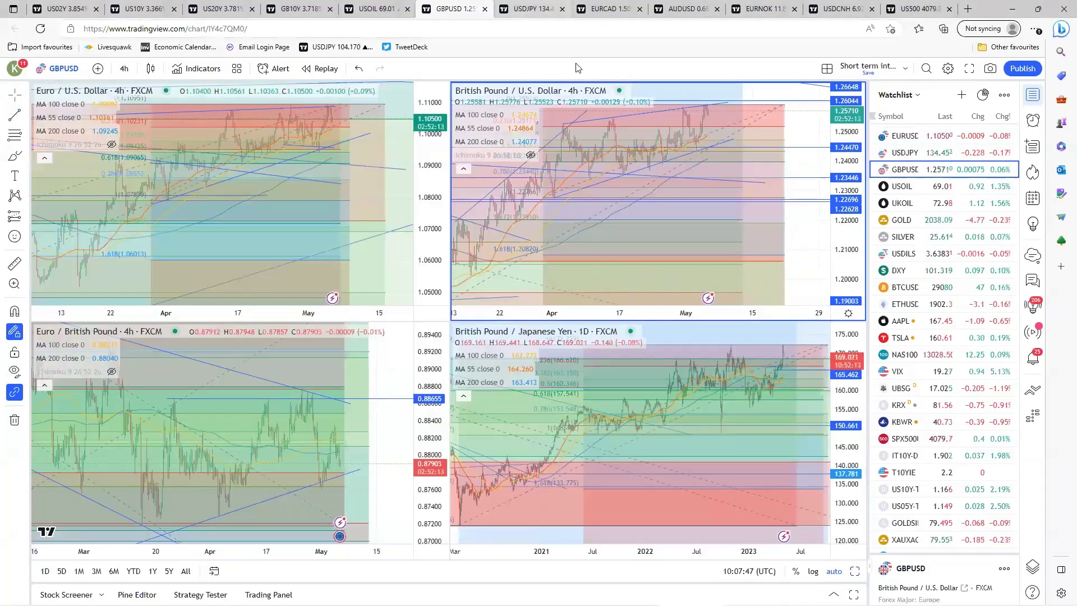
left_click(519, 10)
left_click(703, 270)
key("alt+Return")
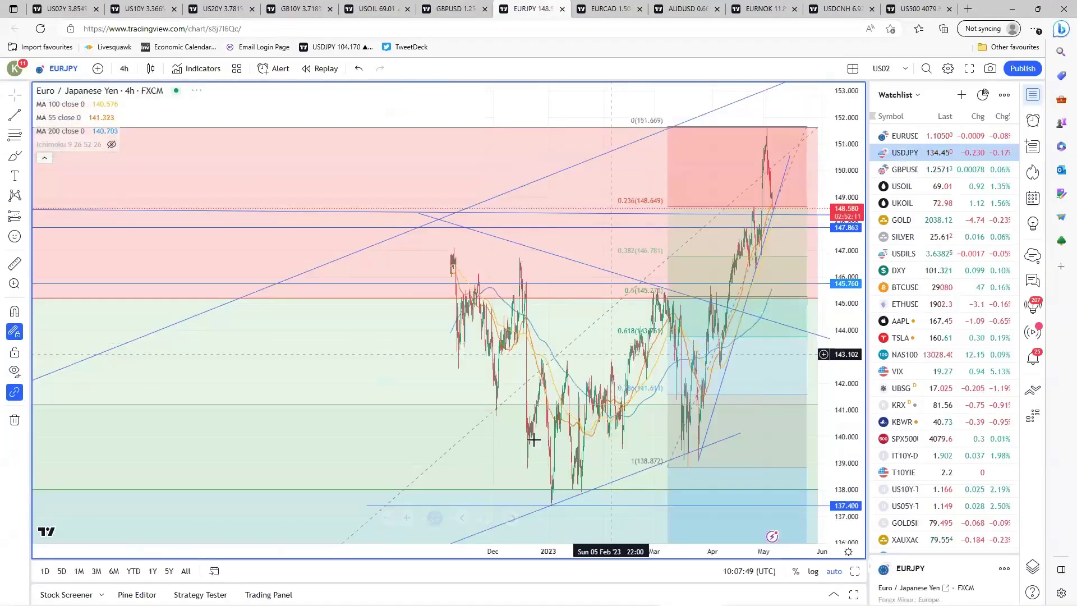
scroll(535, 445, "up", 5)
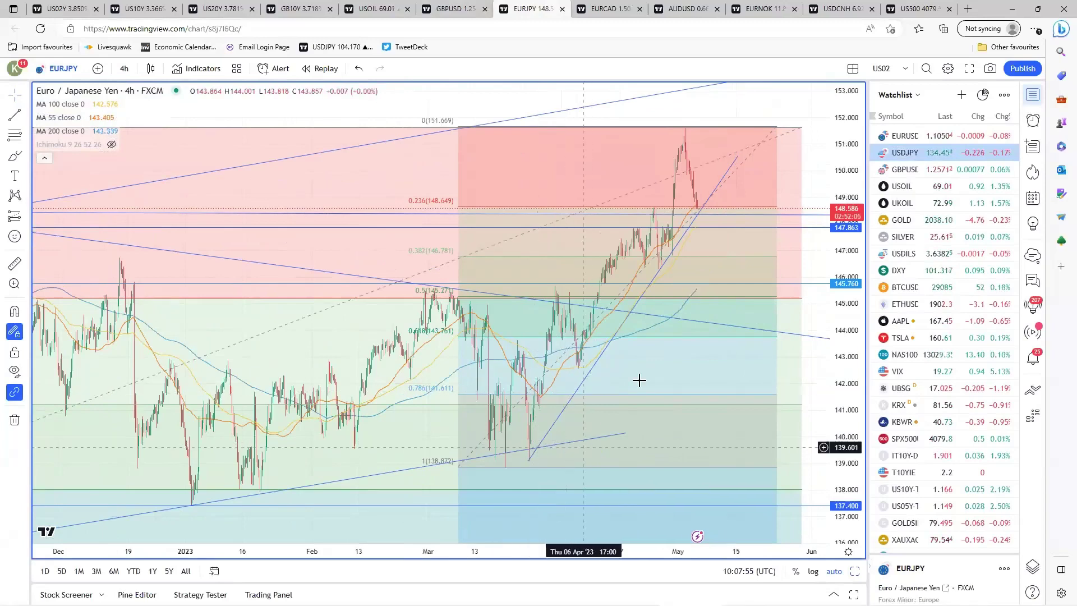
left_click(704, 211)
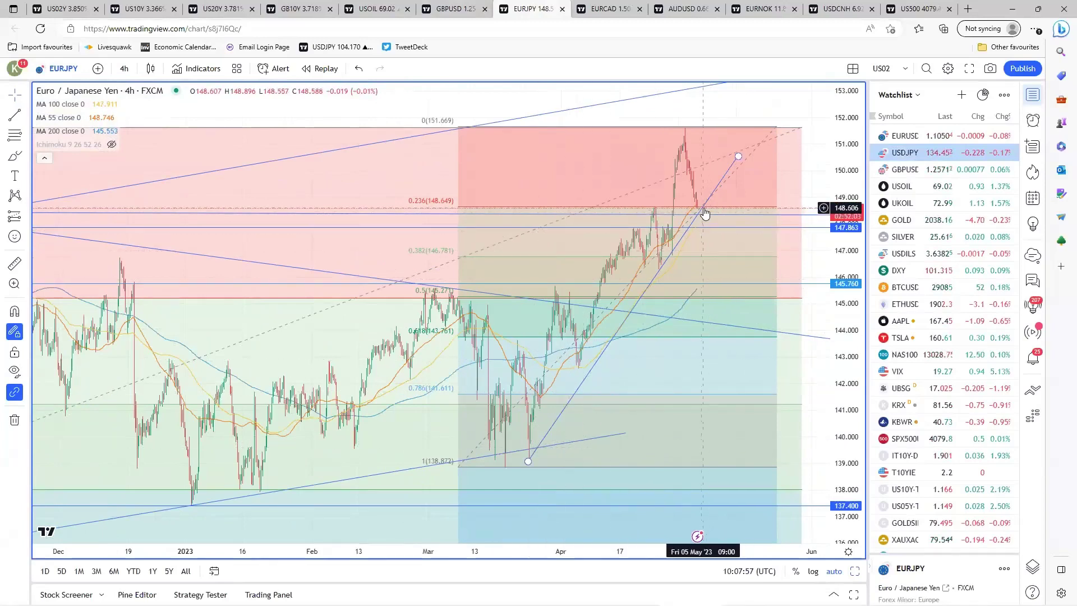
left_click(708, 213)
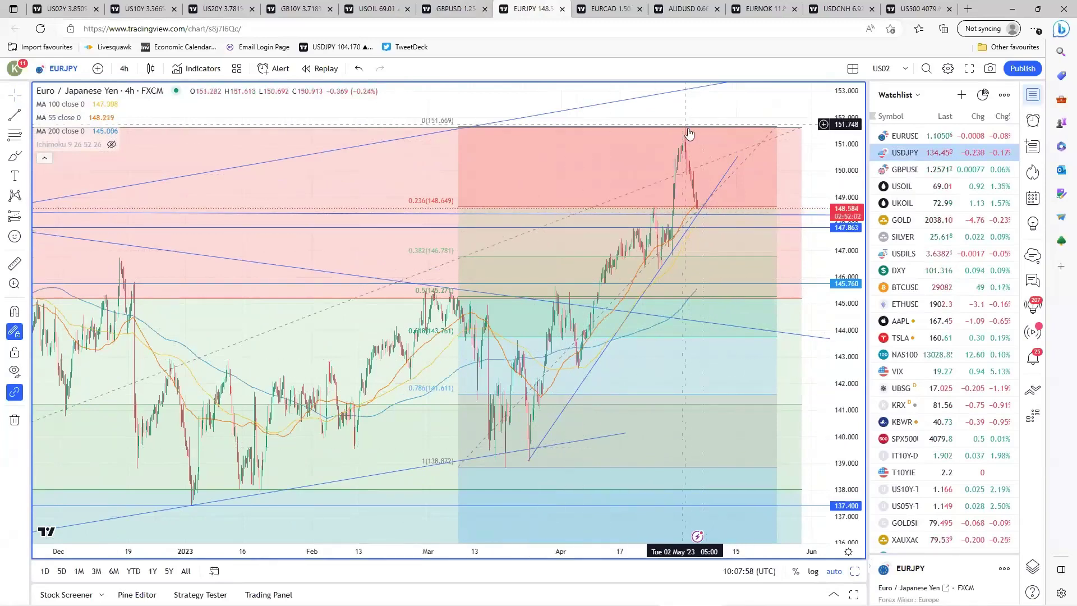
left_click(700, 214)
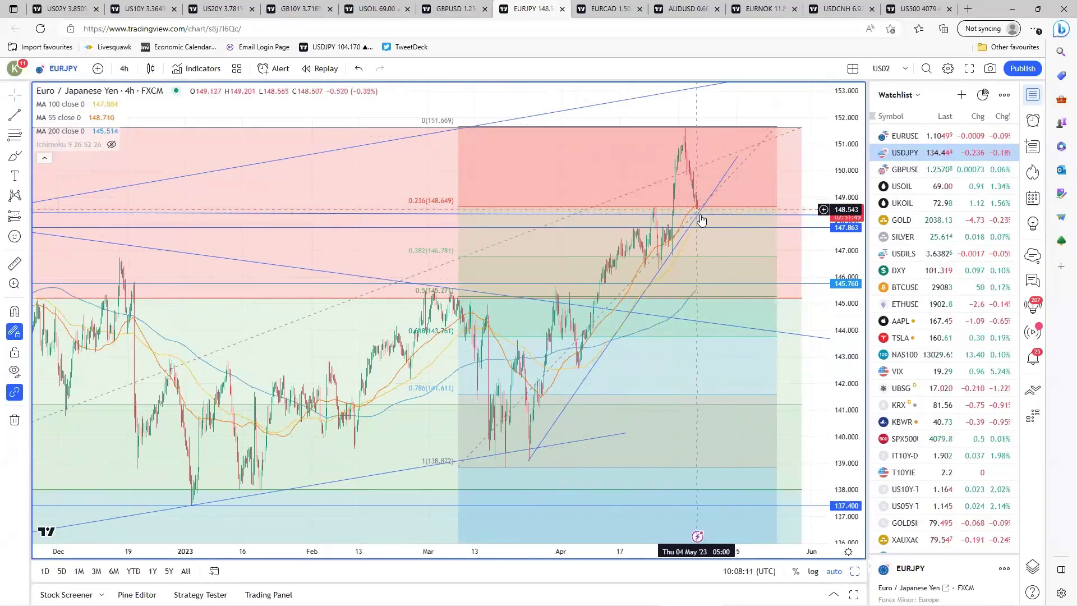
left_click(702, 217)
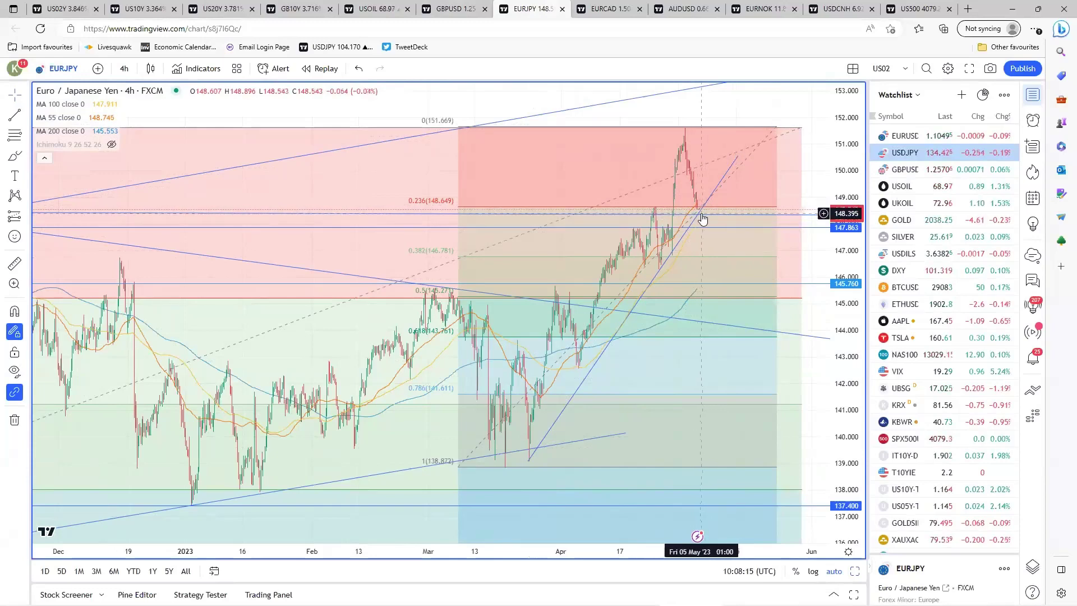
left_click(700, 218)
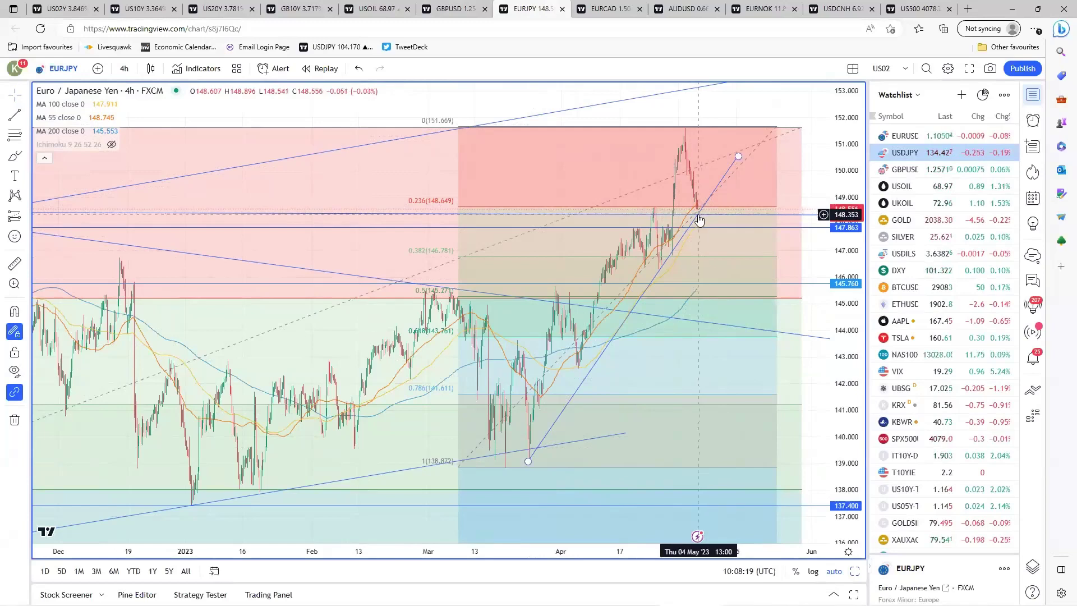
left_click(699, 193)
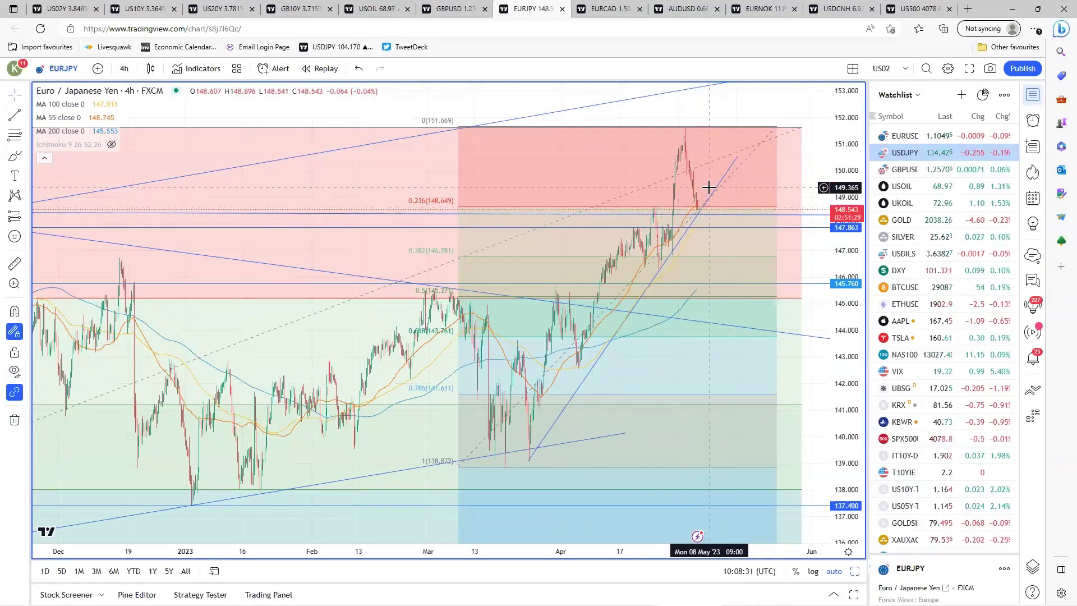
left_click(697, 219)
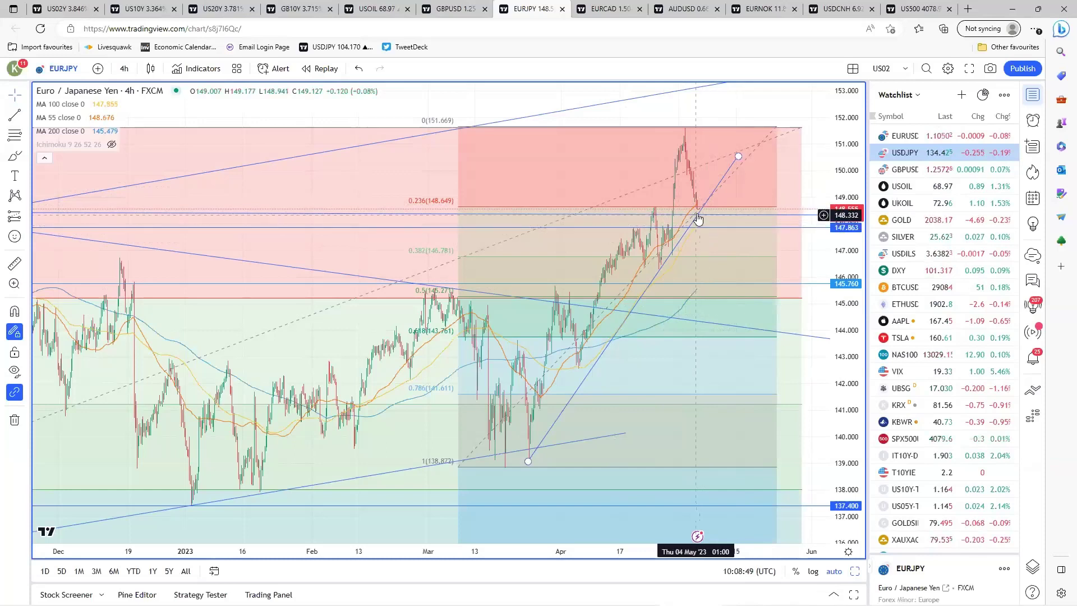
left_click(700, 230)
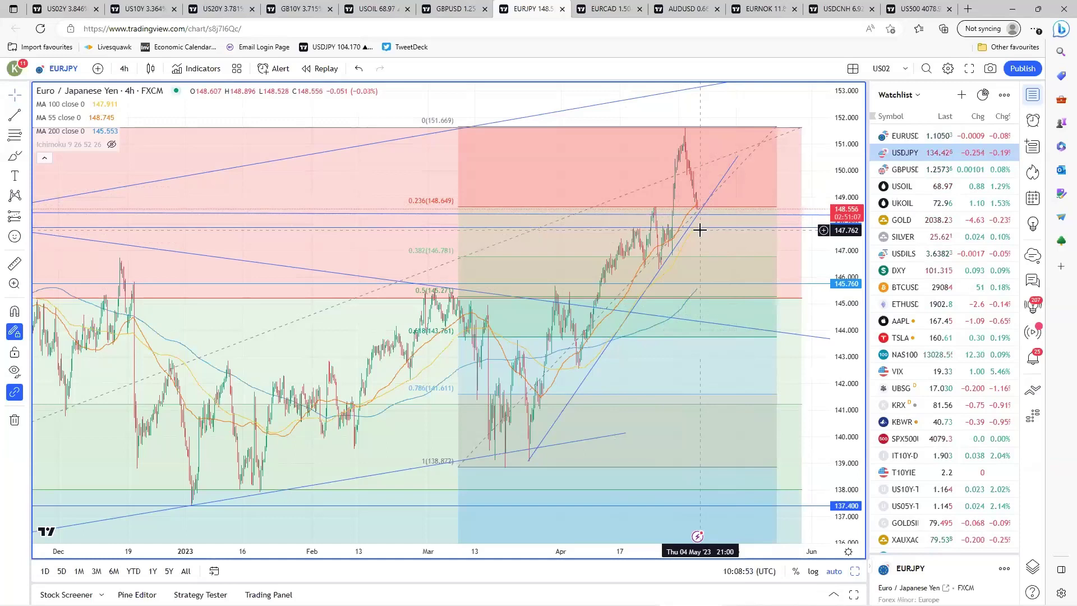
left_click(700, 227)
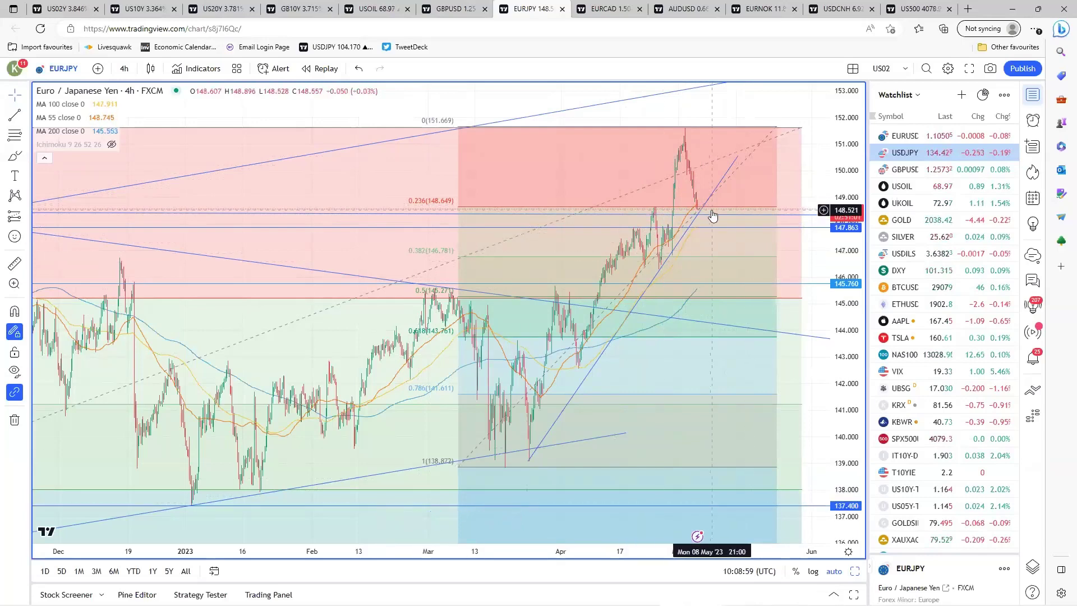
mouse_move(433, 519)
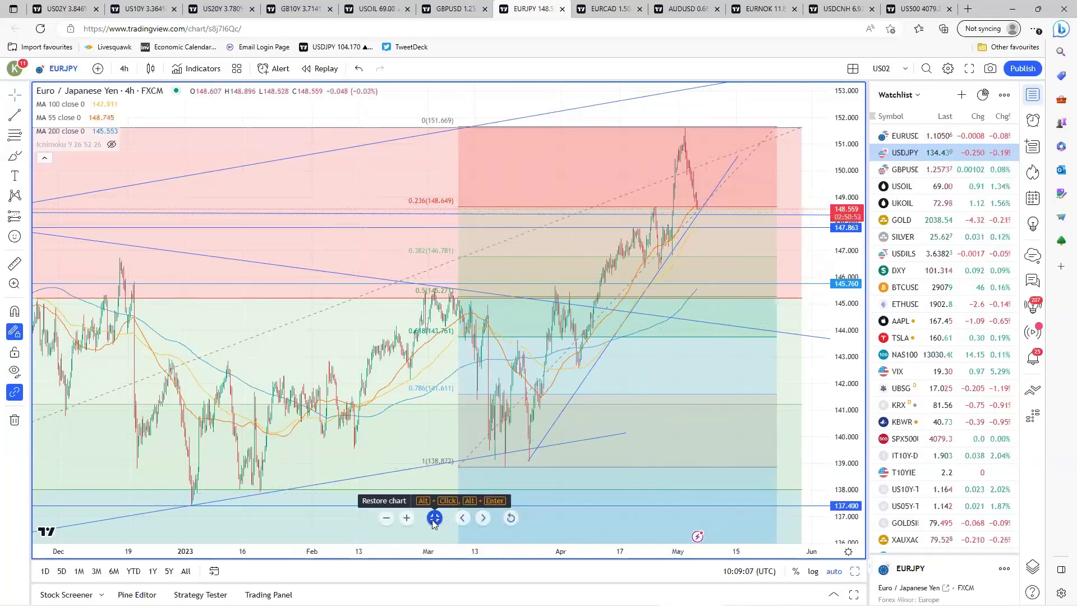
left_click(702, 211)
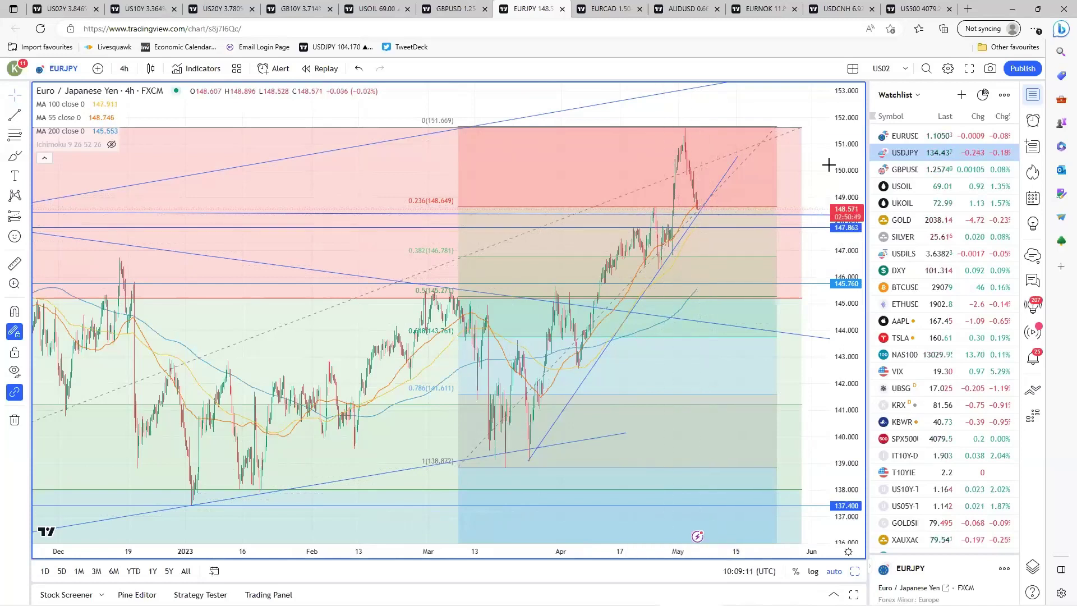
left_click(705, 214)
left_click(701, 211)
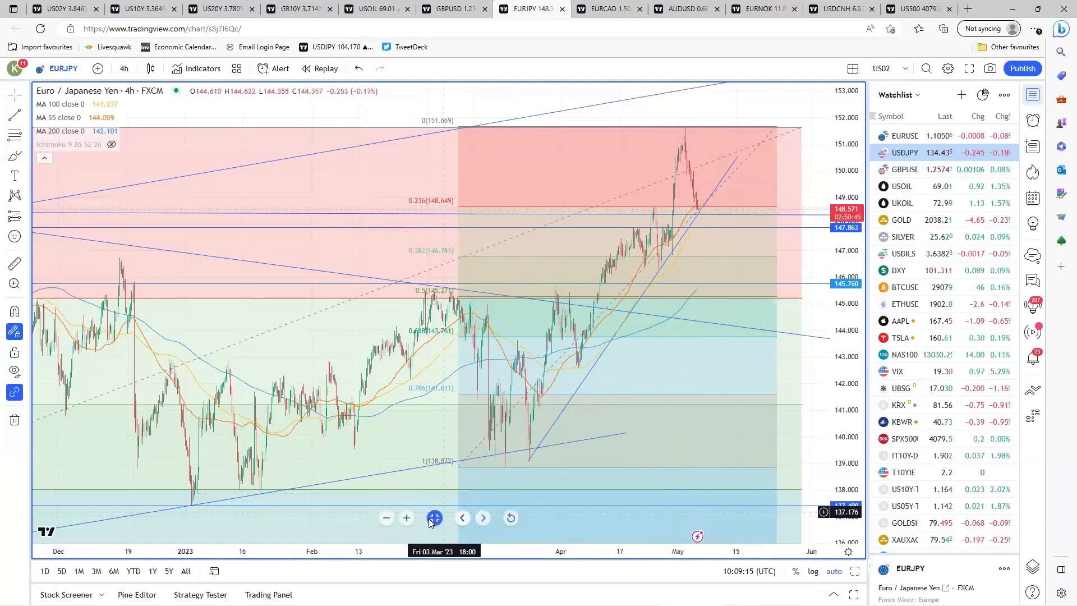
Enlarge the AUDJPY 4h chart from the yen grid, zooming in and checking its ascending trendline.
key("alt+Return")
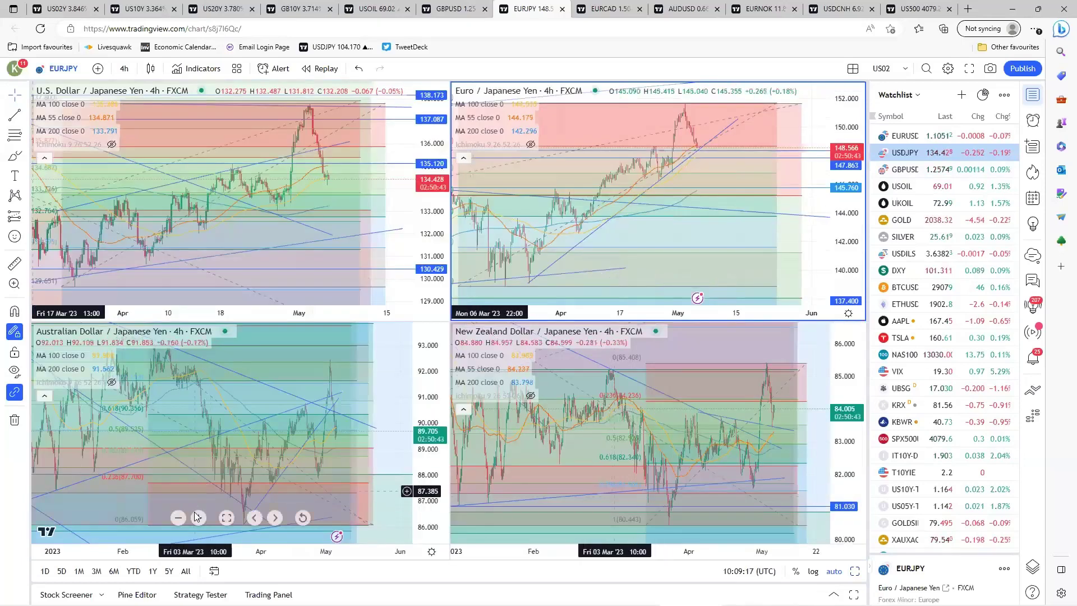
left_click(390, 418)
key("alt+Return")
scroll(526, 497, "up", 5)
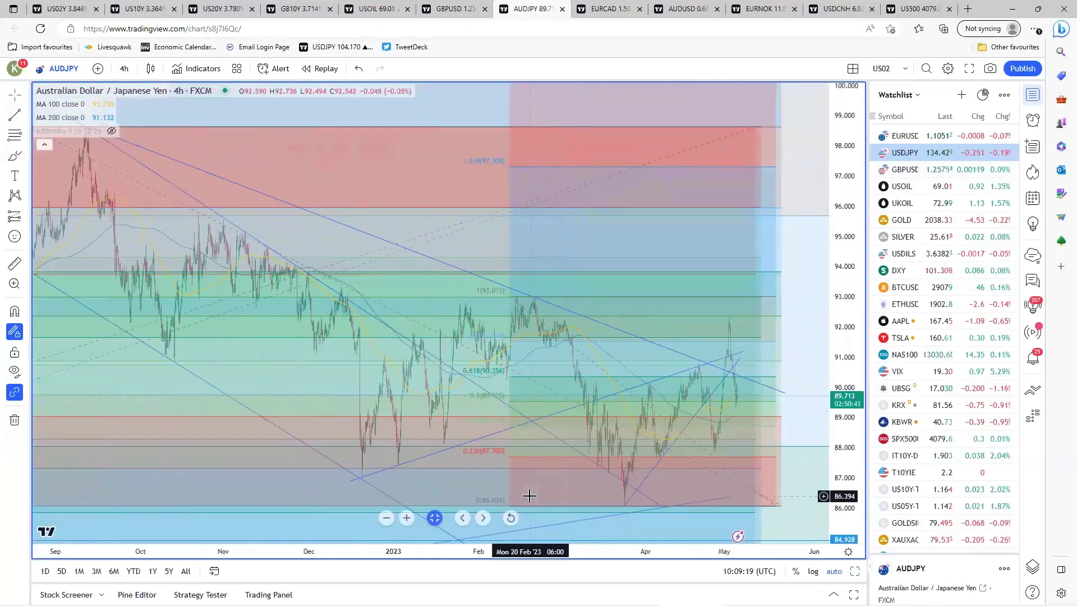
scroll(714, 466, "down", 3)
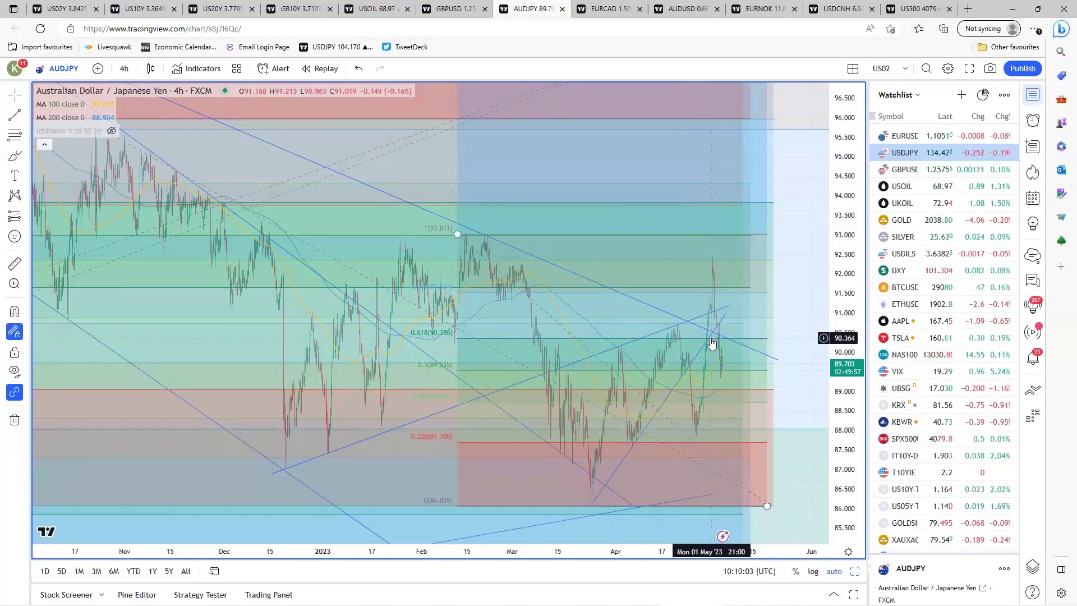
scroll(623, 381, "up", 1)
scroll(622, 381, "up", 2)
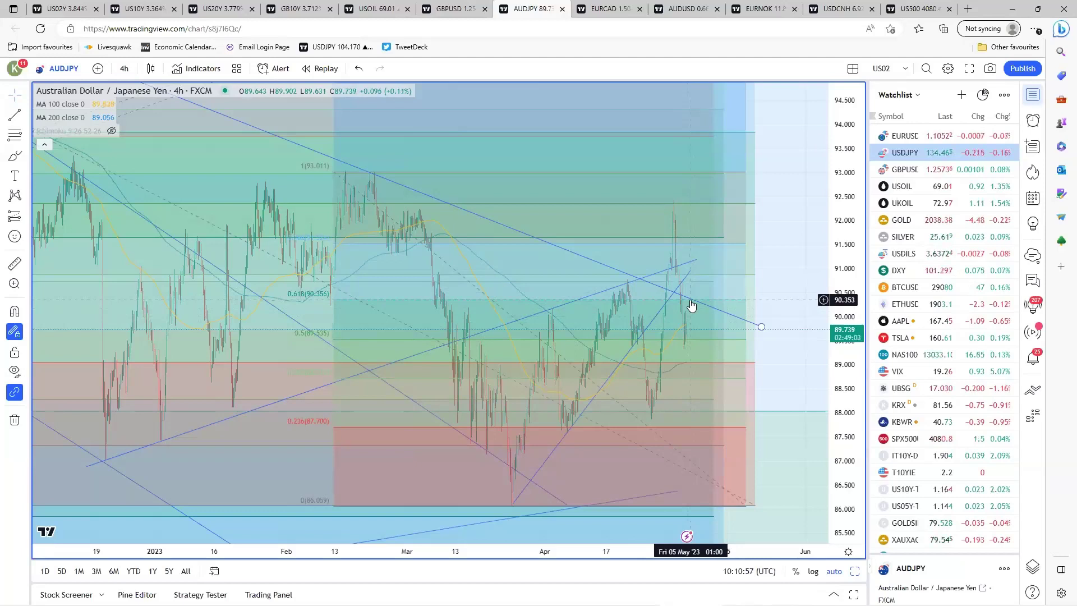
left_click(688, 276)
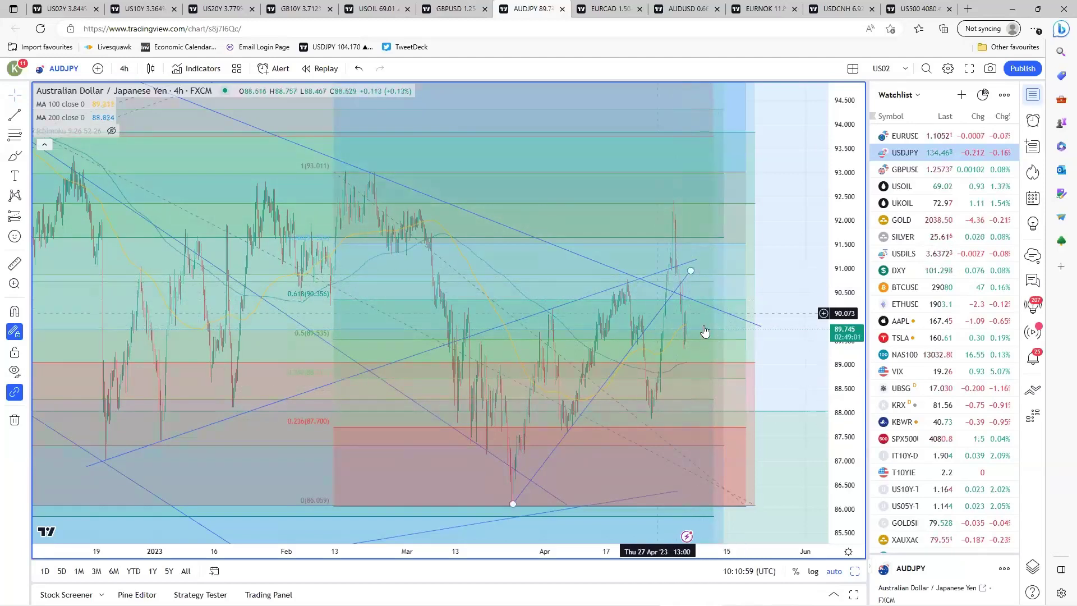
left_click(670, 323)
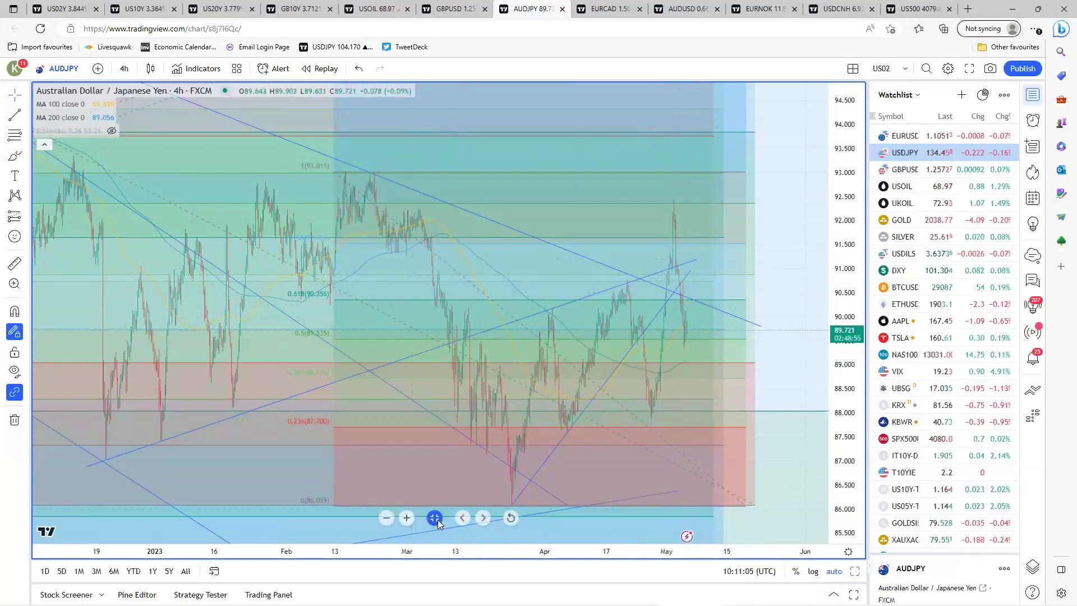
Enlarge the NZDJPY chart, zoom around to review it, then restore the four-chart yen grid.
left_click(435, 517)
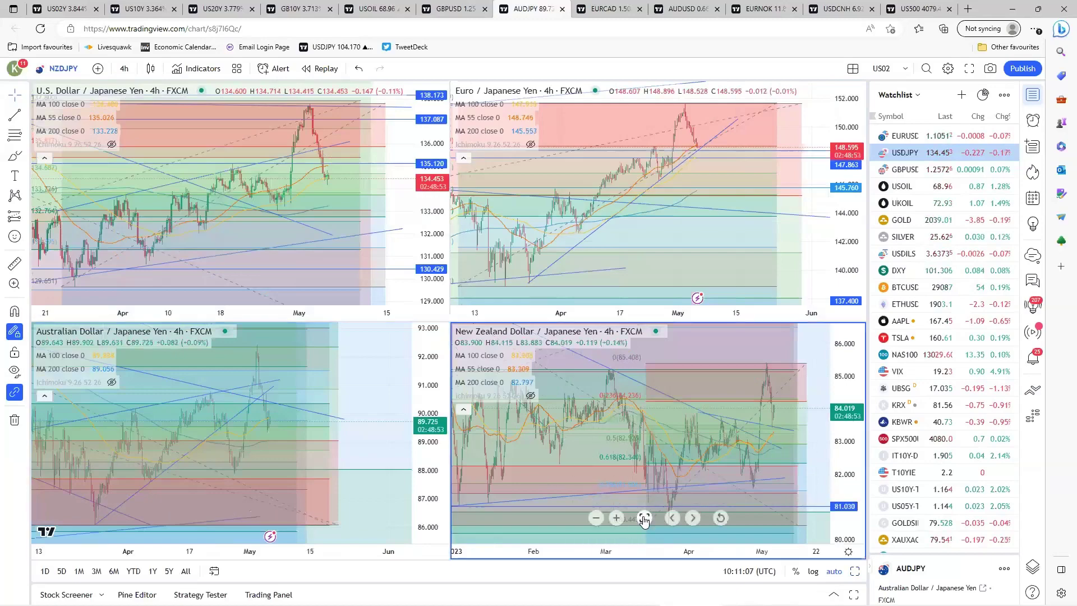
left_click(644, 519)
scroll(524, 470, "up", 5)
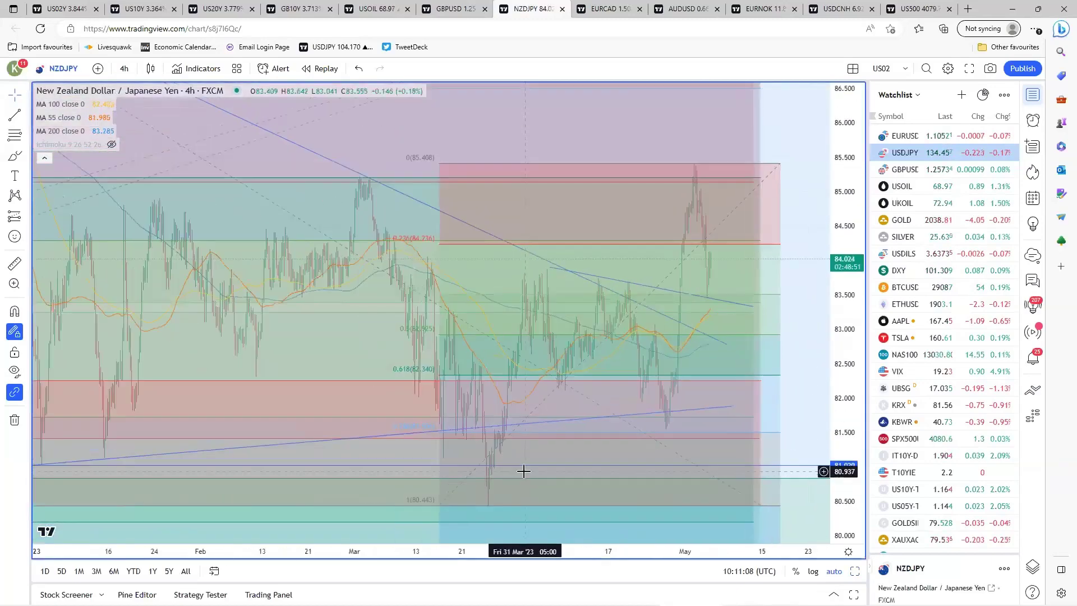
scroll(523, 470, "down", 6)
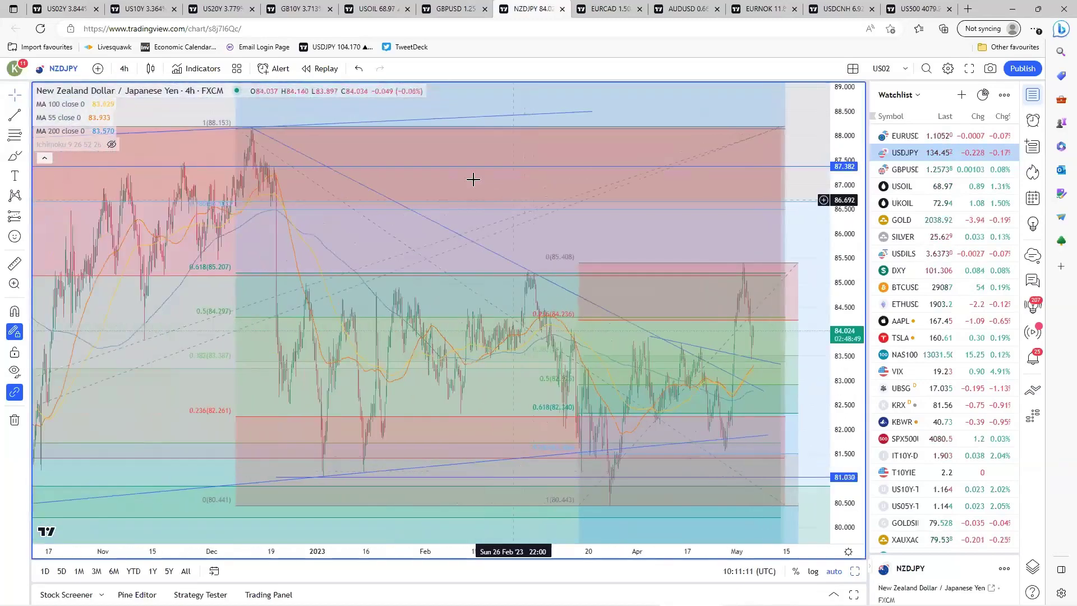
scroll(466, 429, "up", 2)
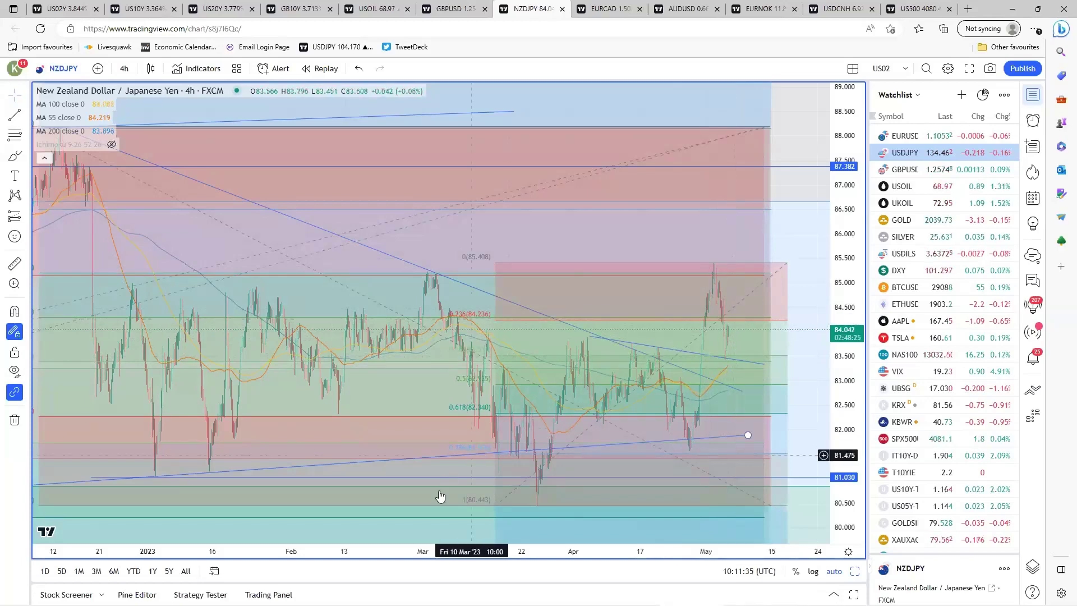
mouse_move(434, 517)
key("alt+Return")
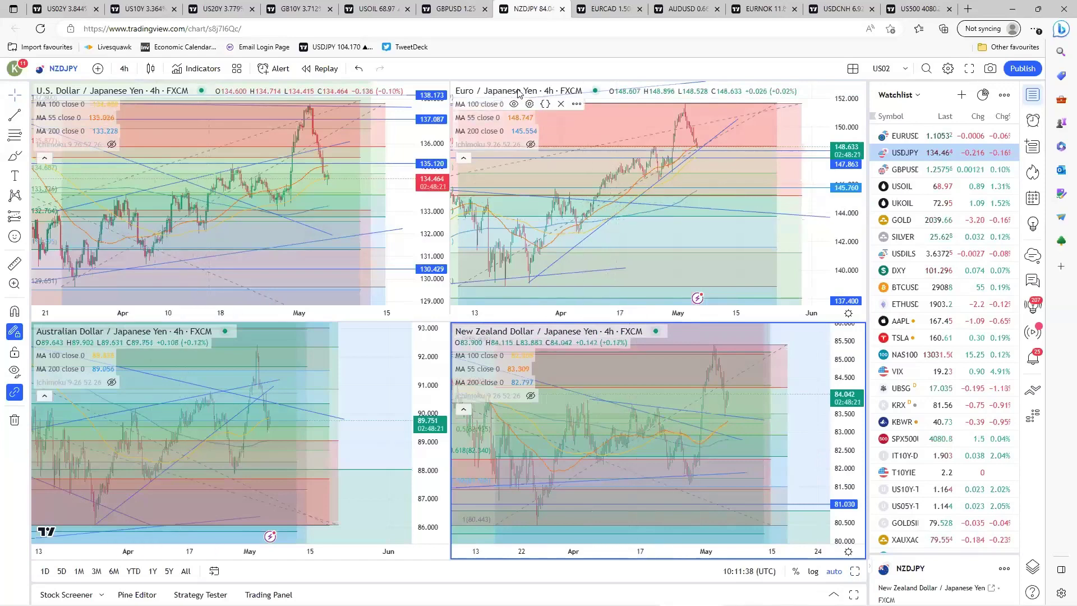
Move to the EURCAD charts layout and enlarge the EURAUD 4h chart, zooming around it.
left_click(606, 19)
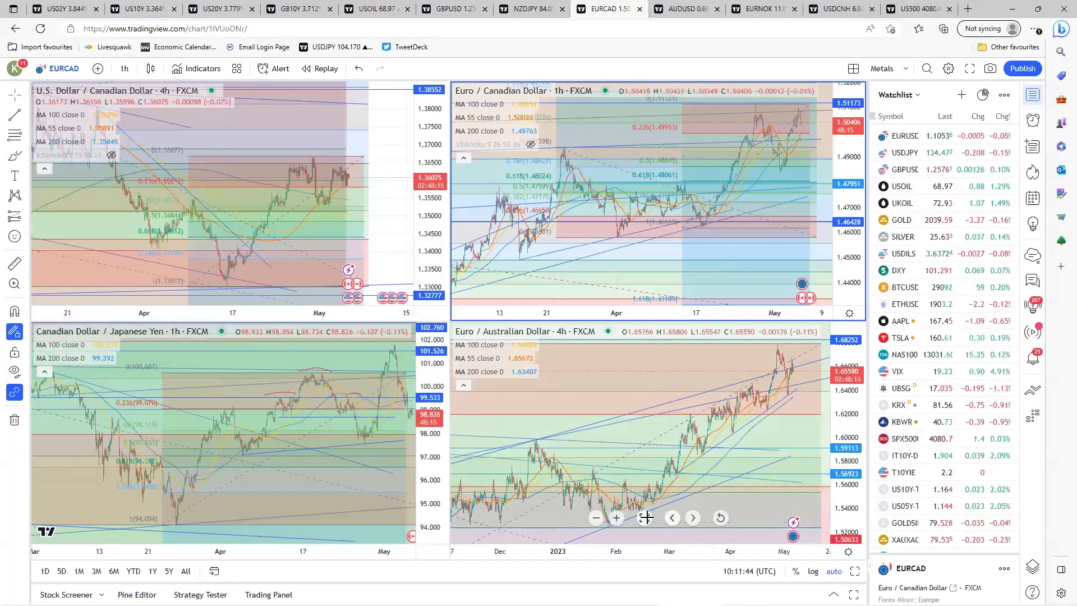
left_click(647, 517)
key("alt+Return")
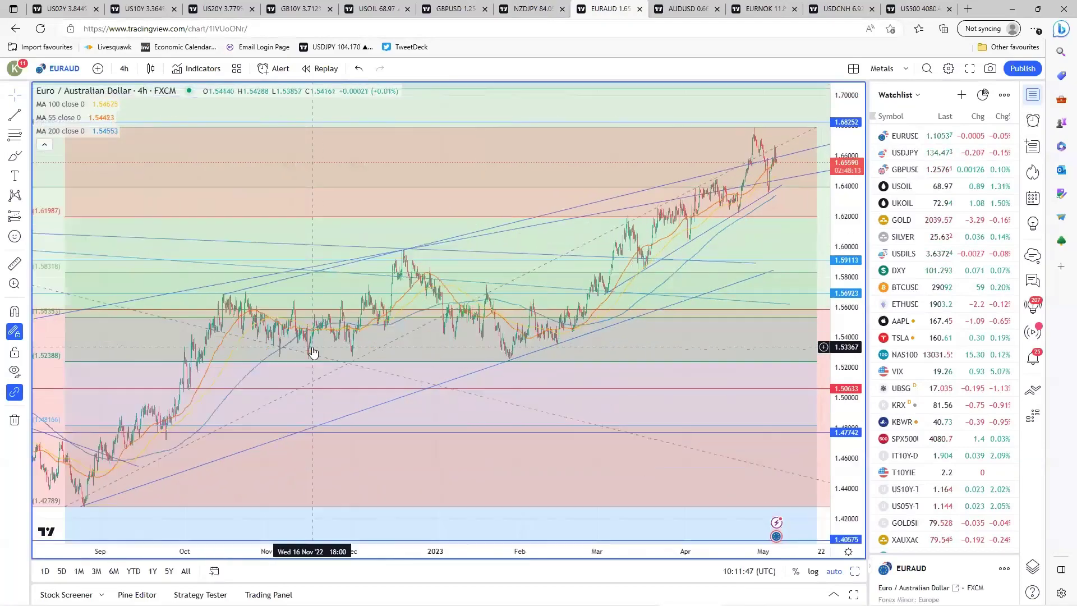
scroll(312, 352, "down", 3)
scroll(533, 241, "up", 3)
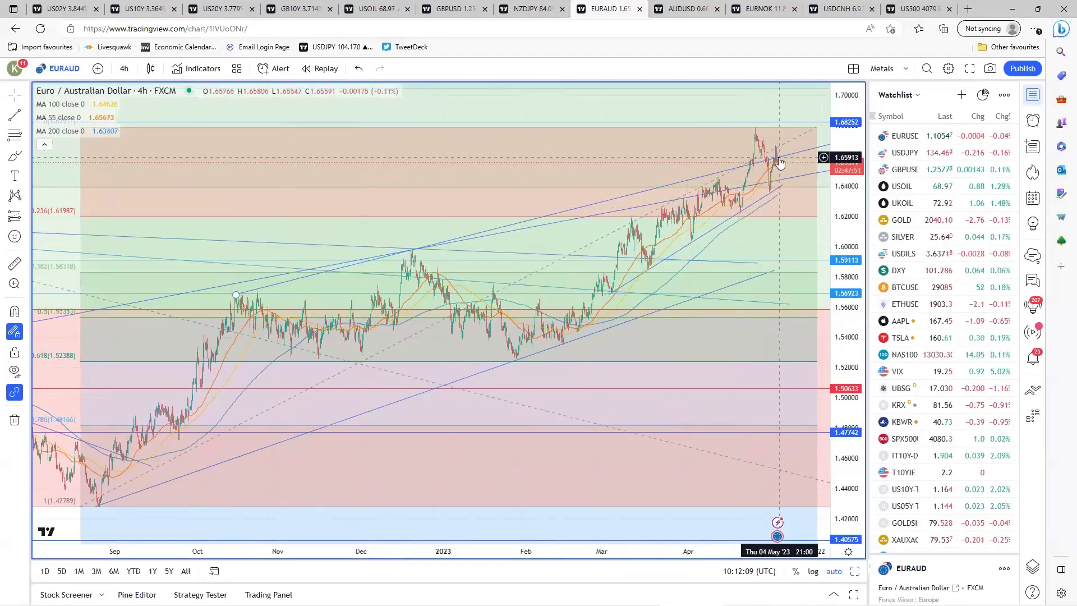
scroll(779, 158, "down", 1)
scroll(779, 158, "down", 1)
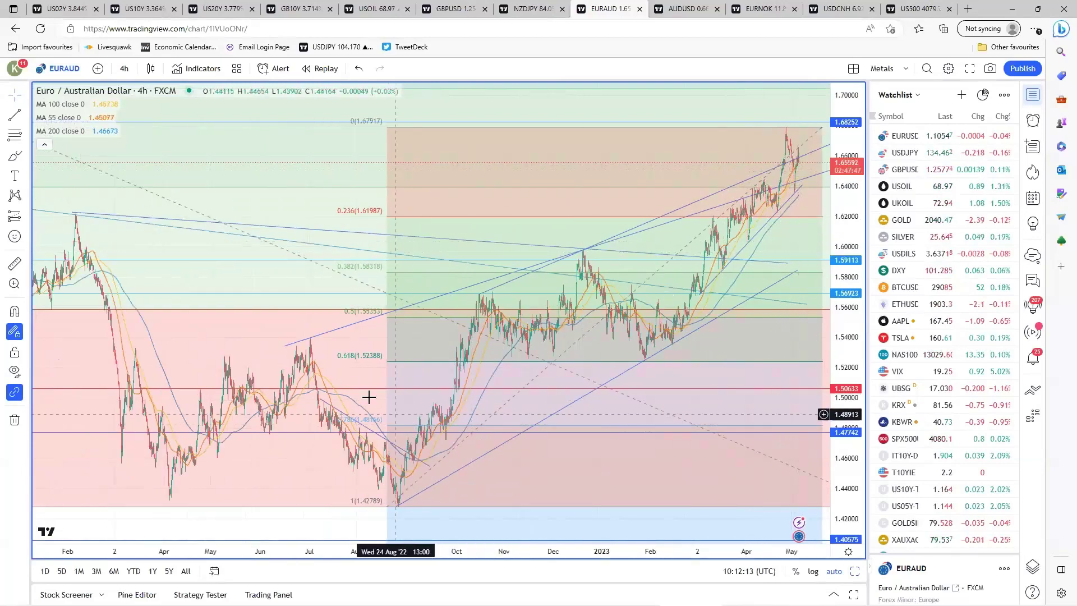
scroll(200, 153, "down", 1)
Put EURAUD on daily candles, zoom around the daily chart, then restore the four-chart grid.
left_click(124, 68)
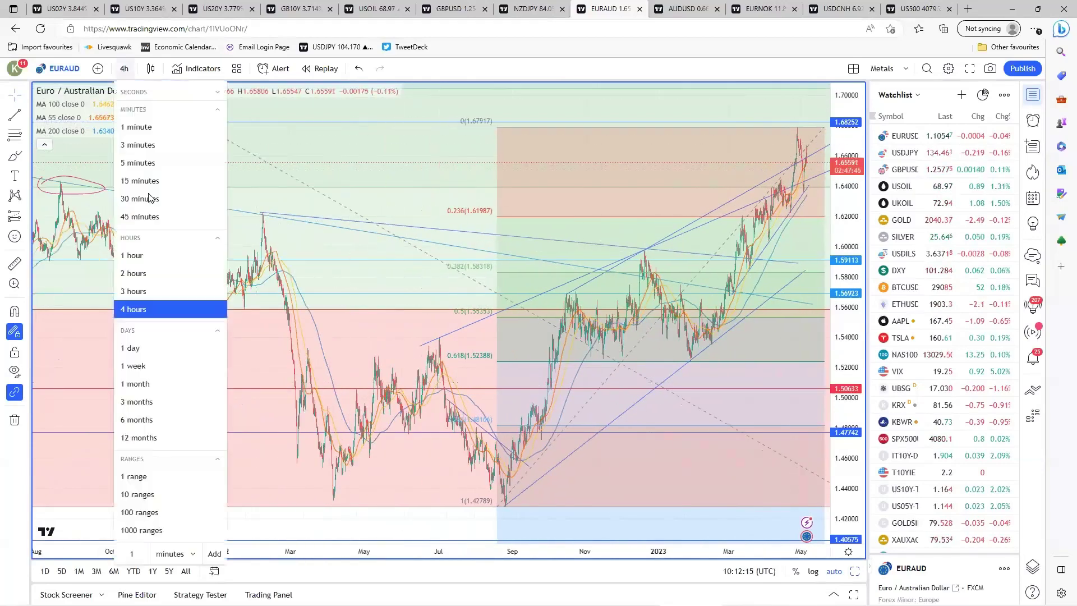
left_click(171, 347)
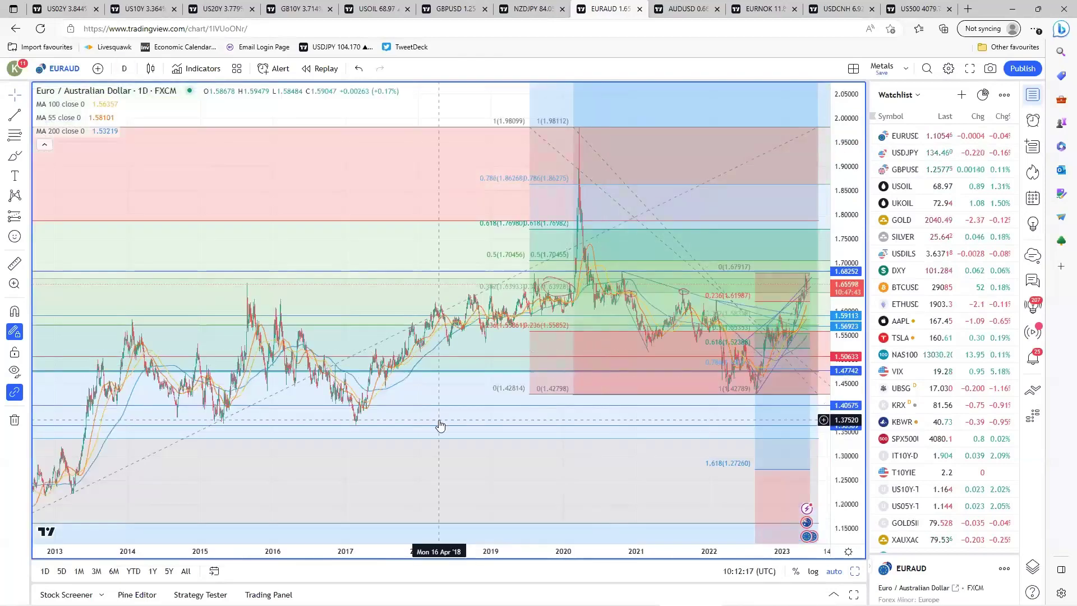
scroll(440, 425, "up", 2)
scroll(439, 425, "up", 3)
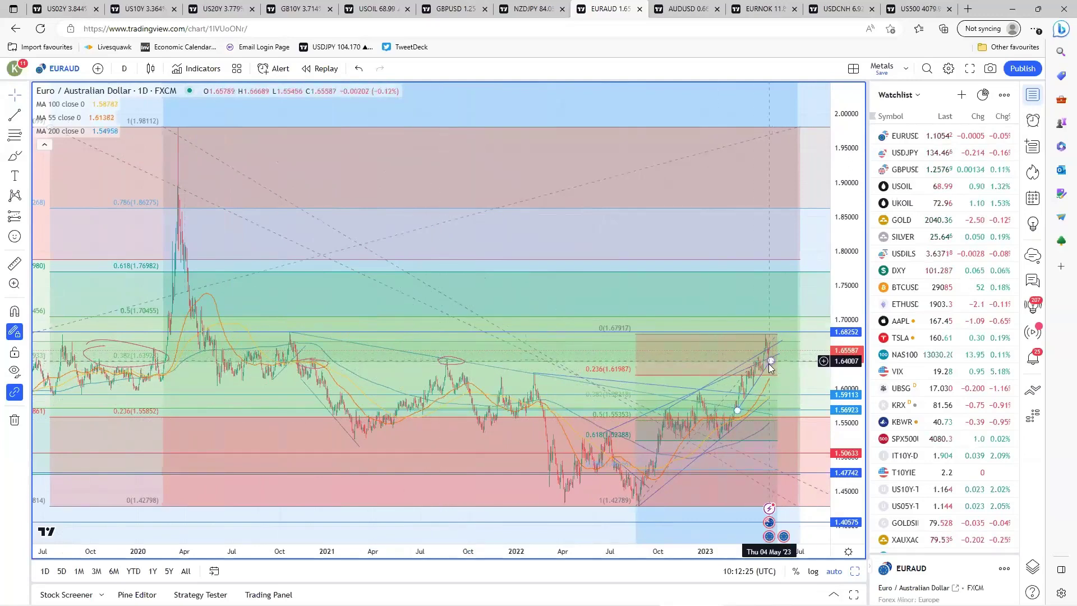
scroll(763, 369, "up", 5)
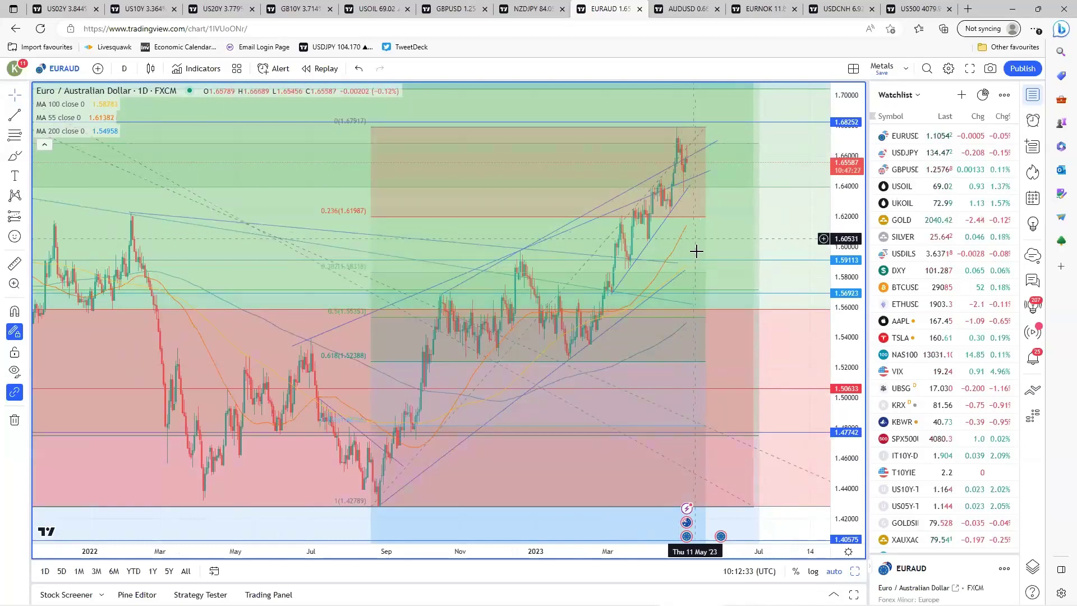
scroll(699, 303, "down", 6)
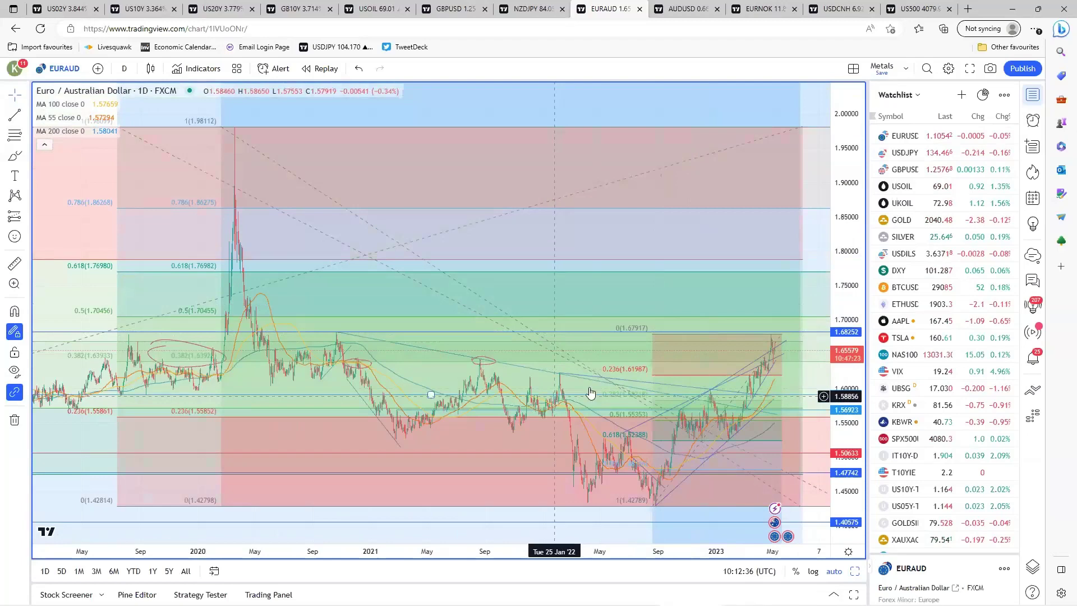
scroll(590, 392, "up", 4)
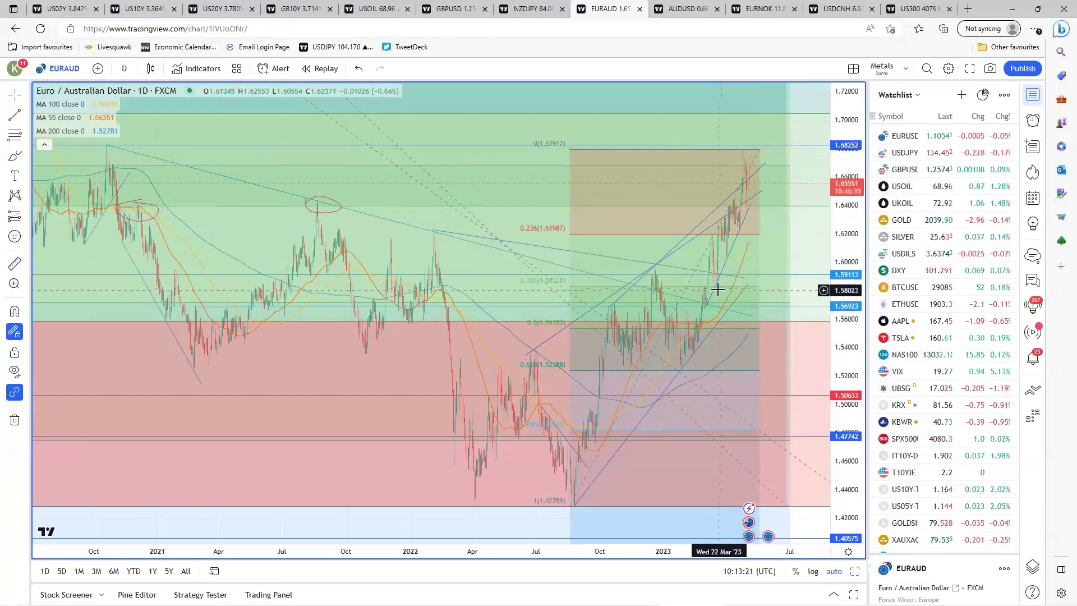
scroll(717, 290, "down", 2)
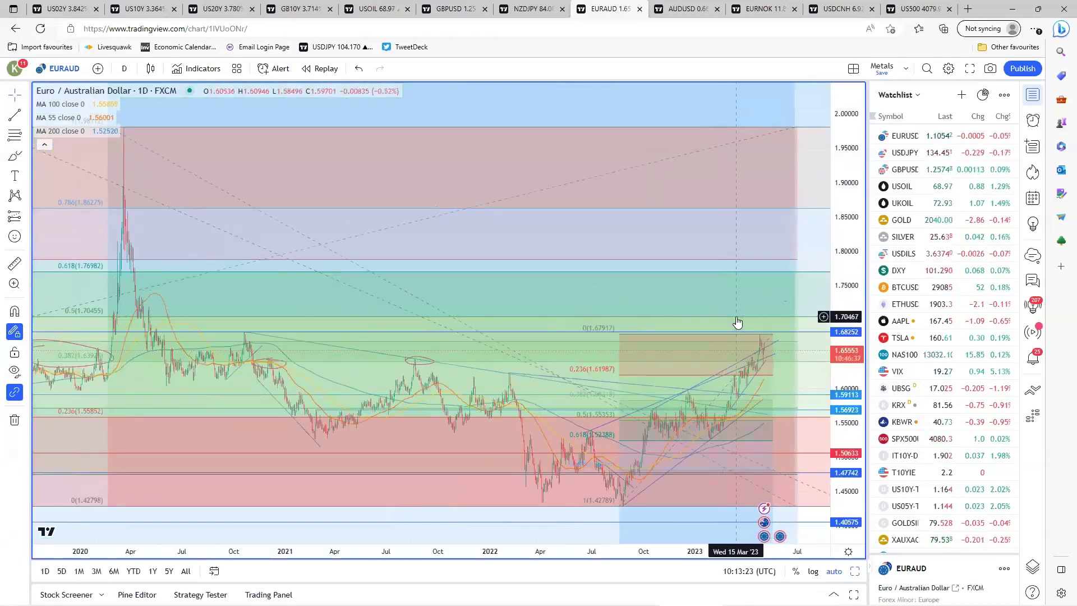
scroll(737, 322, "up", 3)
scroll(712, 365, "down", 3)
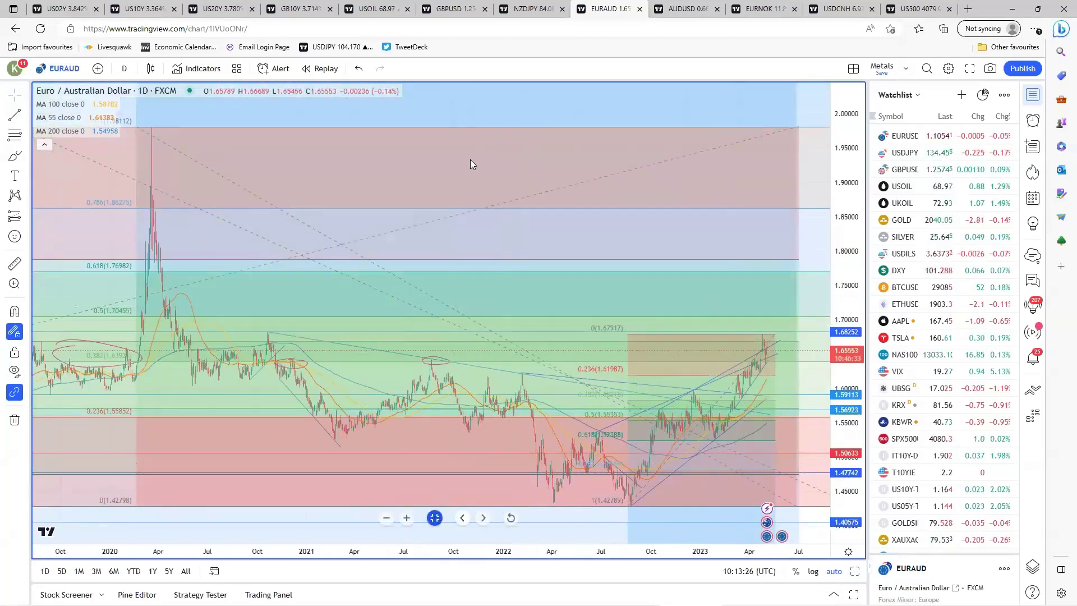
key("alt+Return")
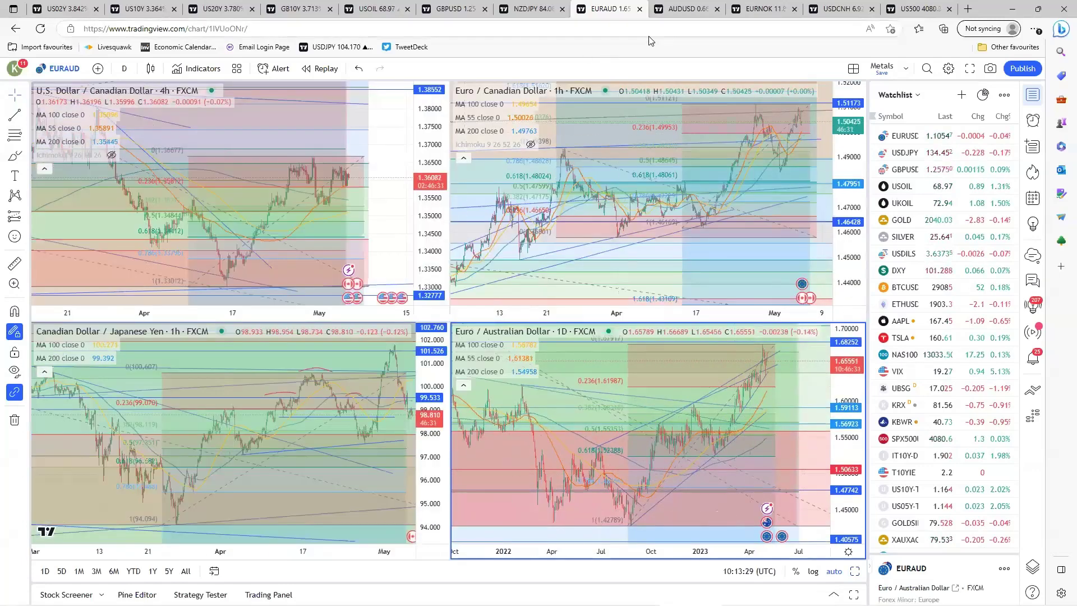
Move to the GBPUSD layout, enlarge EURGBP 4h to review it, then restore the four-chart grid.
left_click(449, 8)
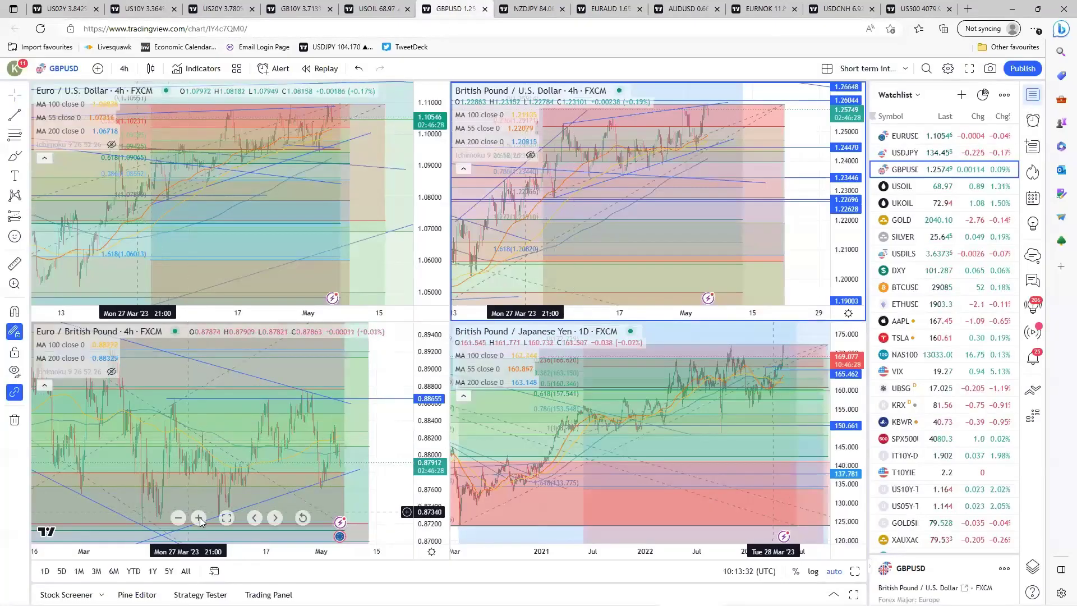
left_click(199, 518)
key("alt+Return")
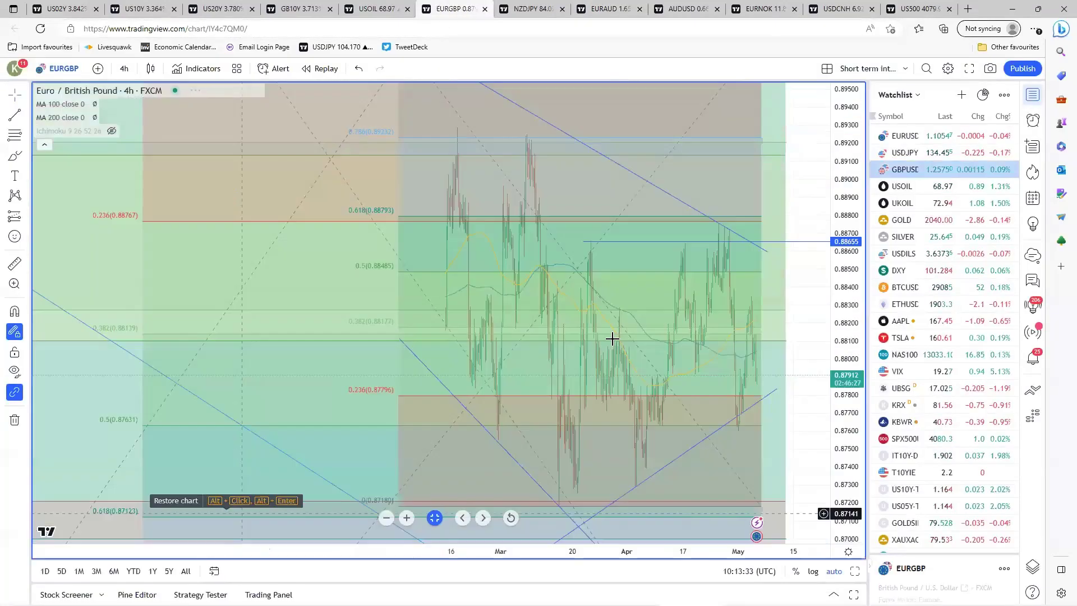
scroll(624, 377, "down", 2)
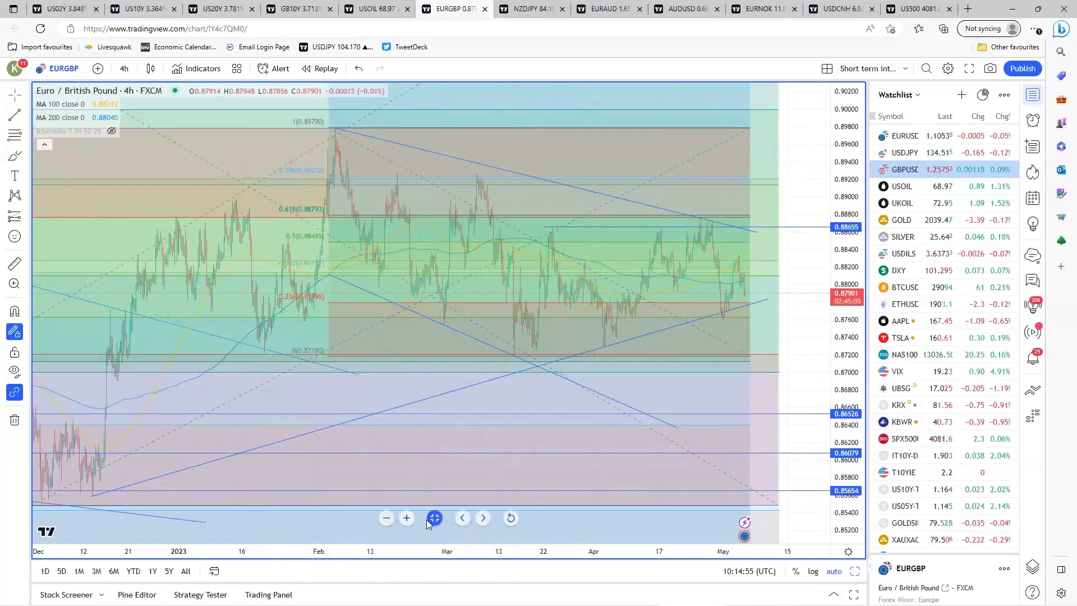
left_click(435, 517)
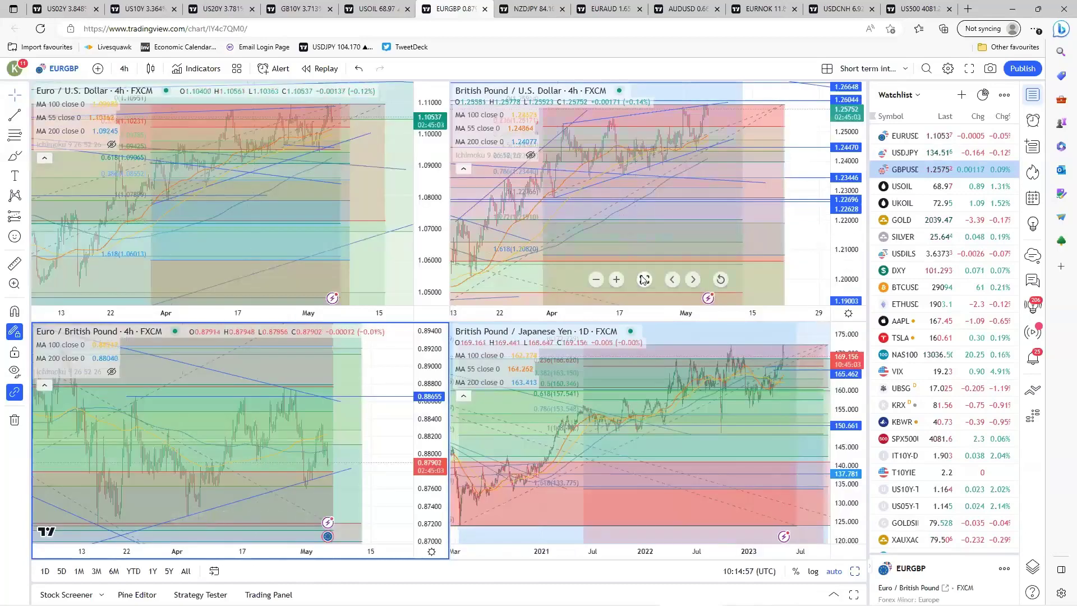
Enlarge GBPUSD across the layout, zoom the time axis and select its upper rising trend line.
left_click(642, 279)
scroll(544, 374, "up", 4)
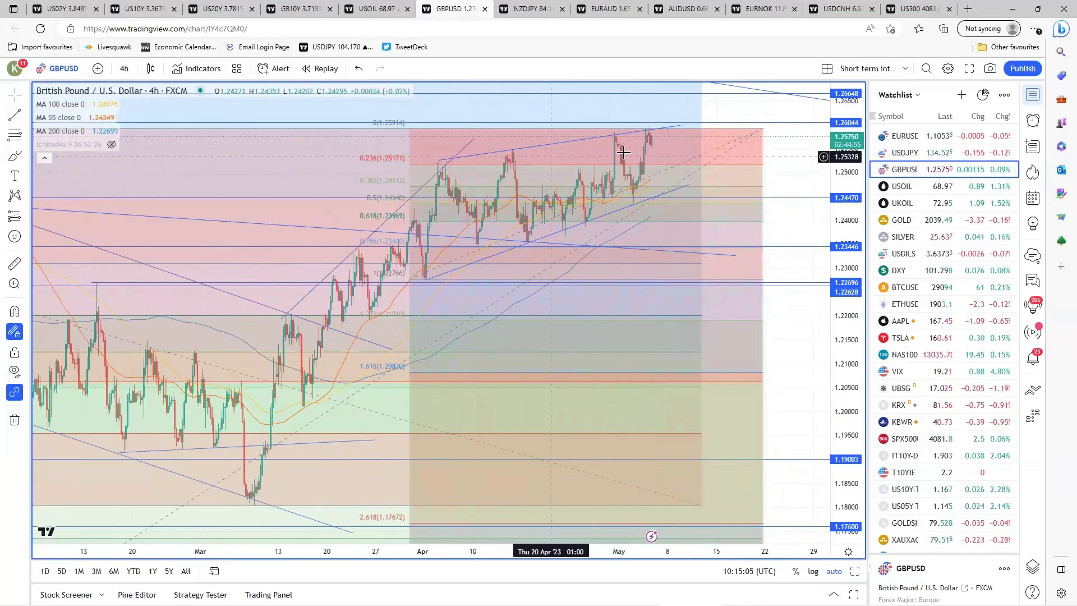
left_click(652, 133)
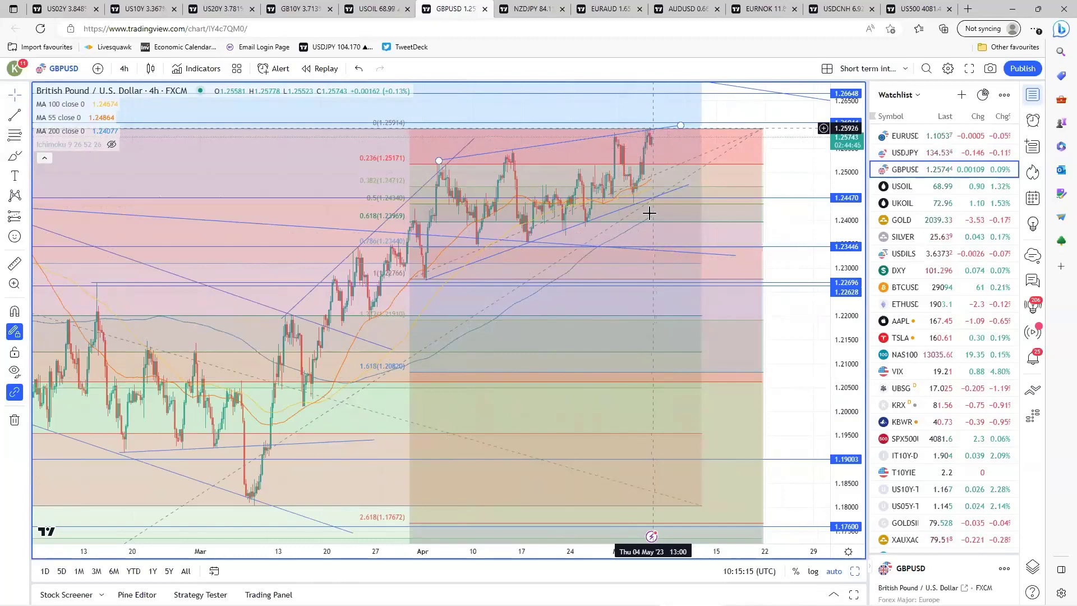
scroll(639, 288, "down", 4)
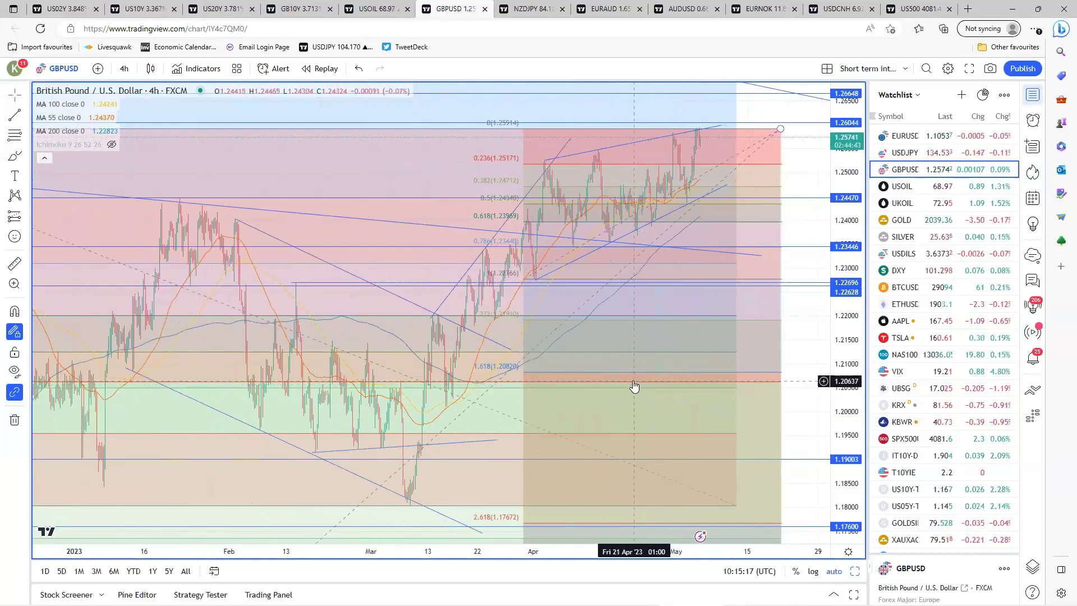
scroll(634, 386, "down", 5)
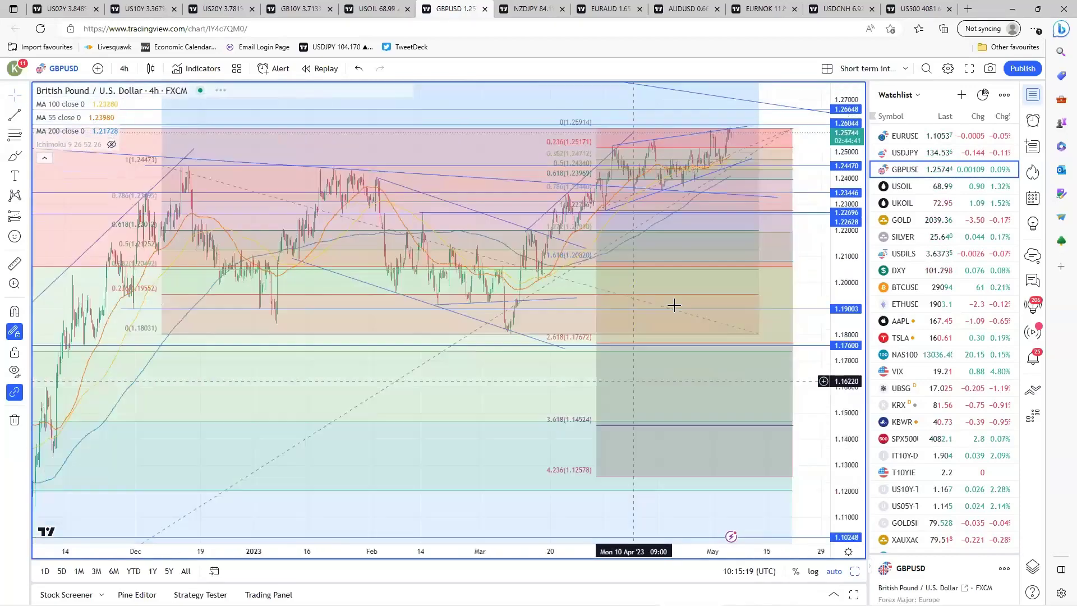
scroll(674, 305, "up", 1)
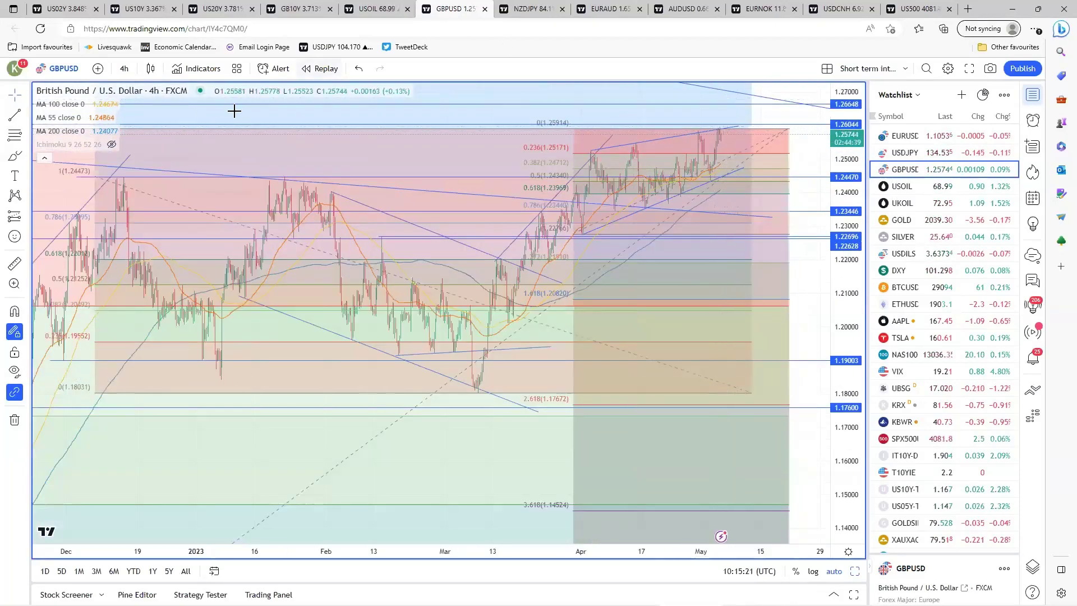
left_click(124, 68)
Switch GBPUSD to daily candles and select its descending trend line, high ray and another trend line.
left_click(153, 347)
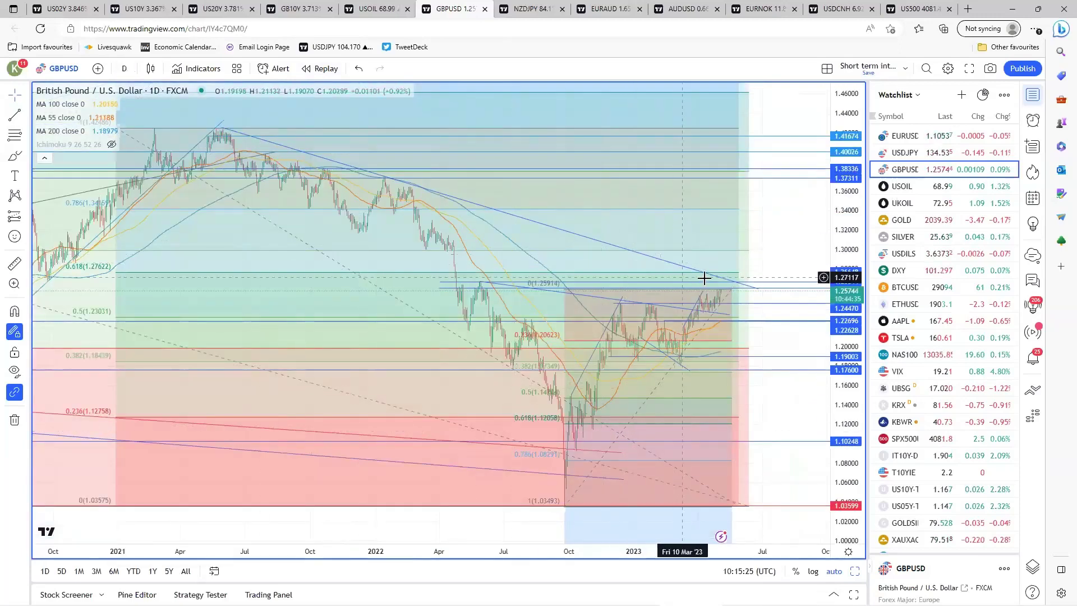
left_click(722, 278)
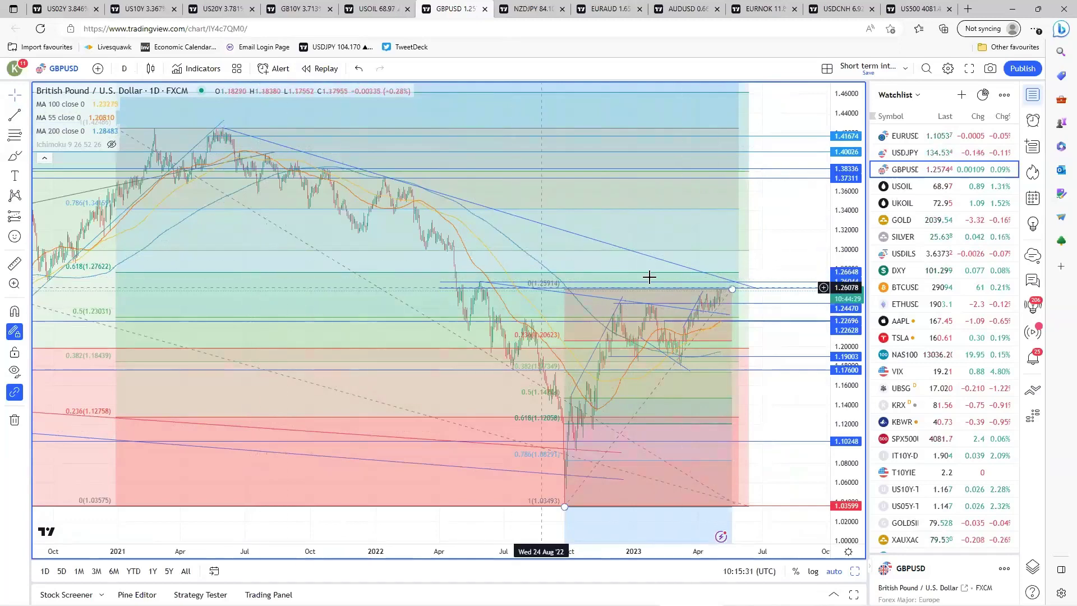
left_click(719, 284)
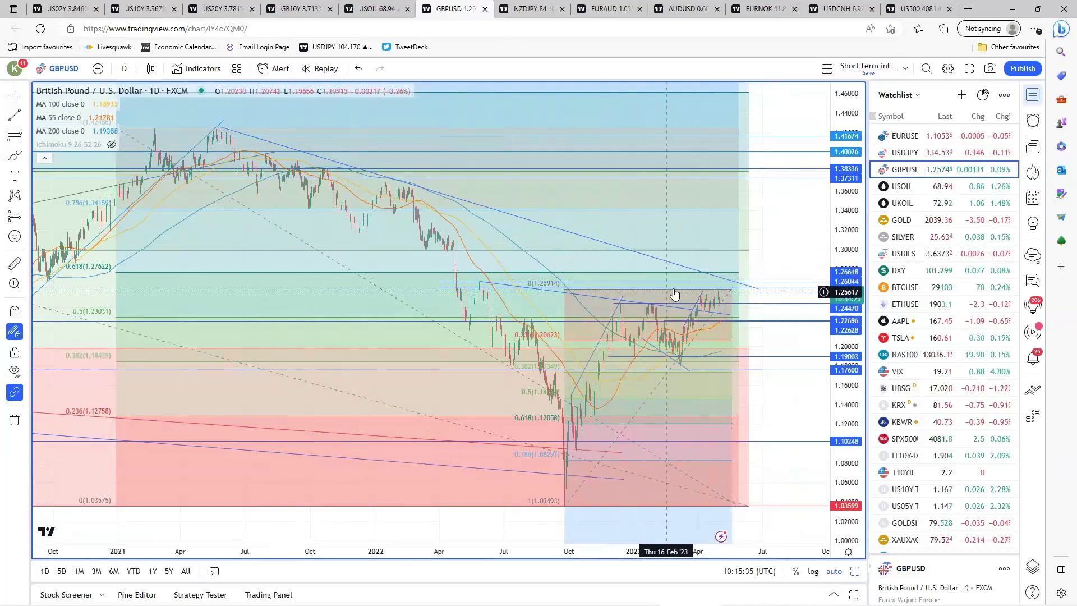
left_click(484, 285)
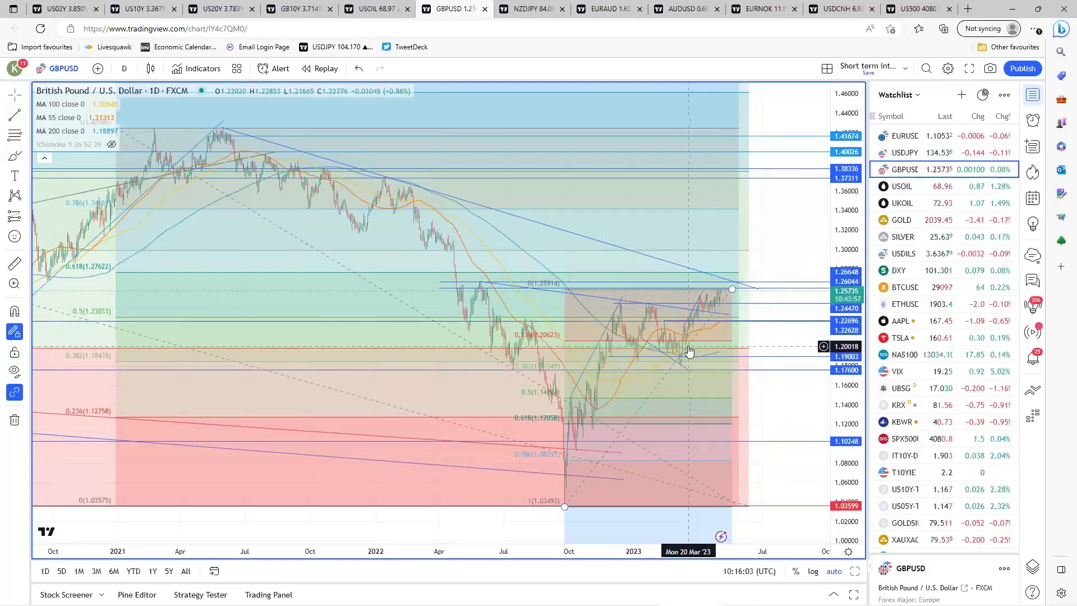
Zoom the daily GBPUSD chart, then restore the four-chart pound layout.
scroll(689, 351, "up", 2)
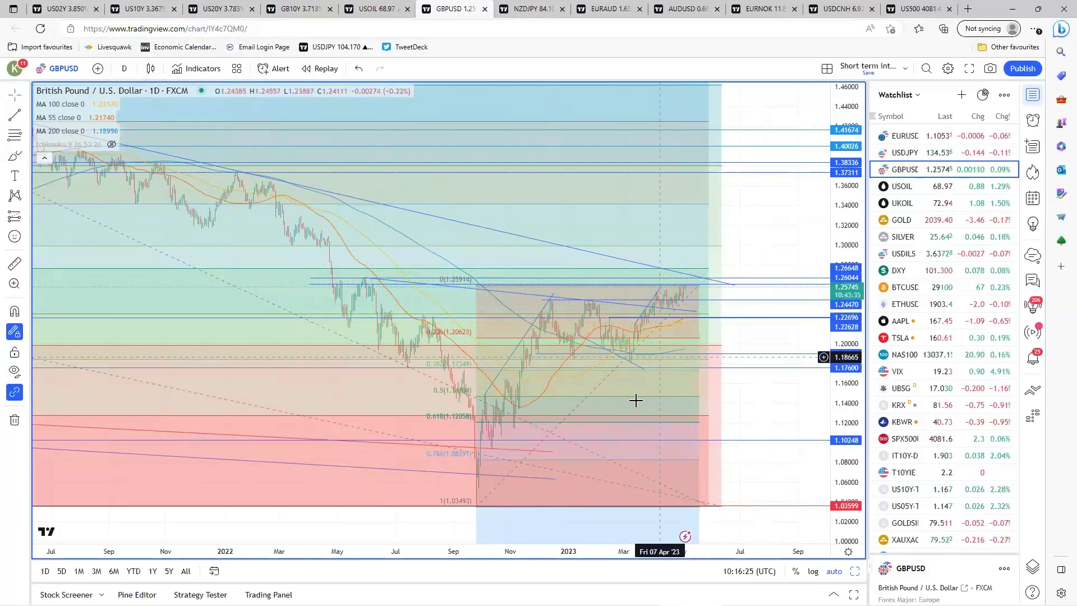
scroll(634, 399, "up", 5)
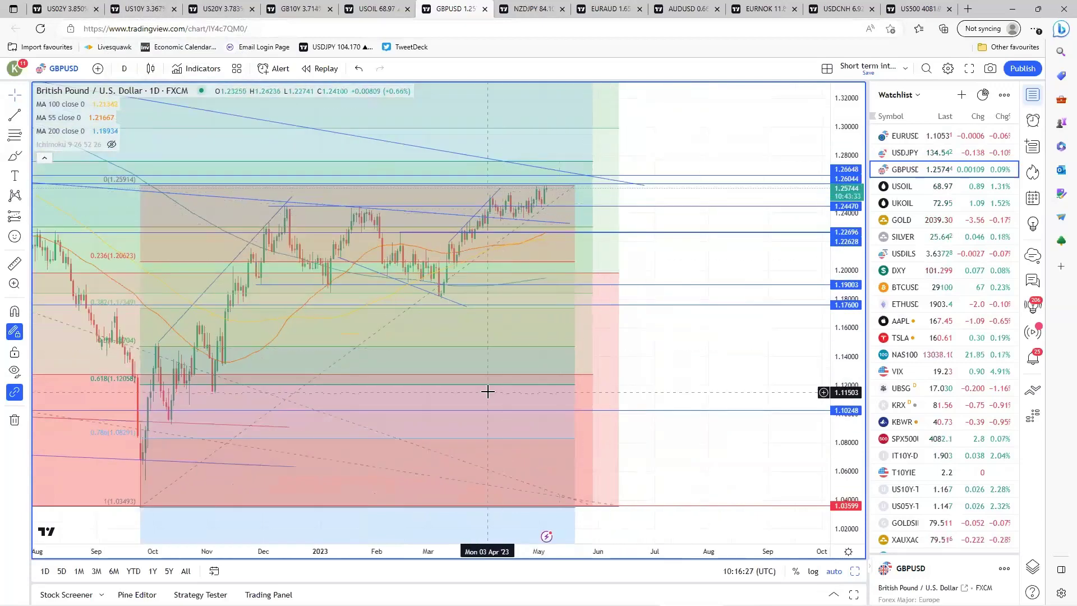
scroll(630, 281, "down", 3)
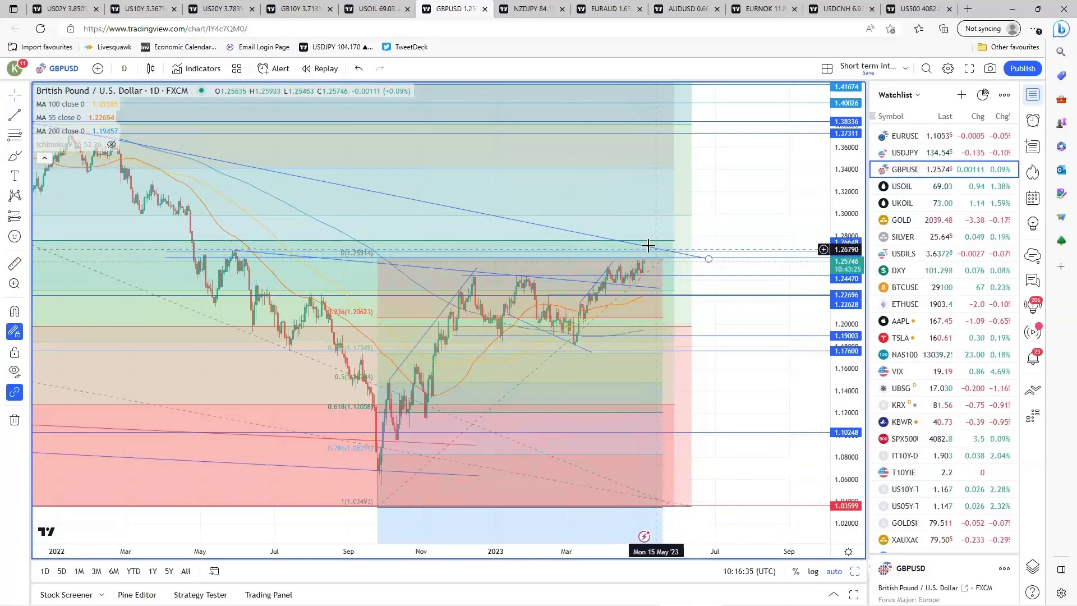
scroll(460, 451, "down", 1)
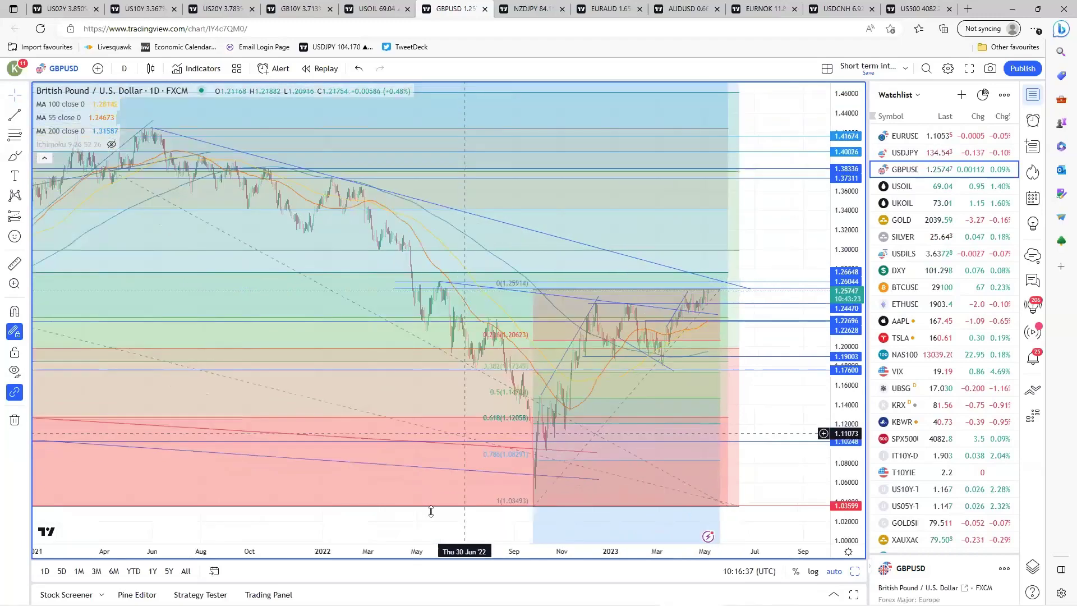
scroll(430, 513, "down", 1)
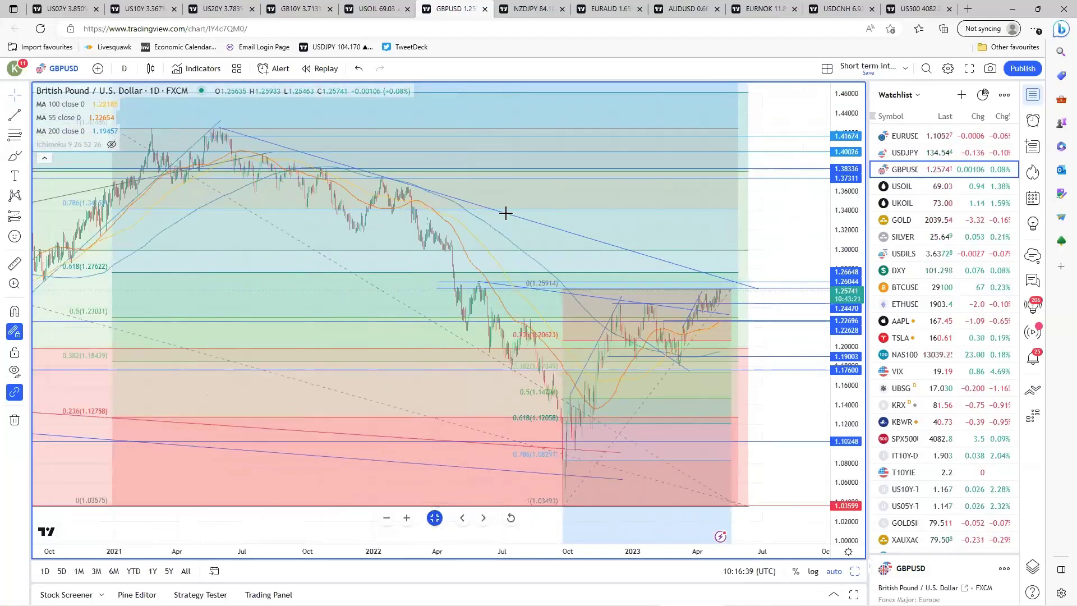
key("alt+Return")
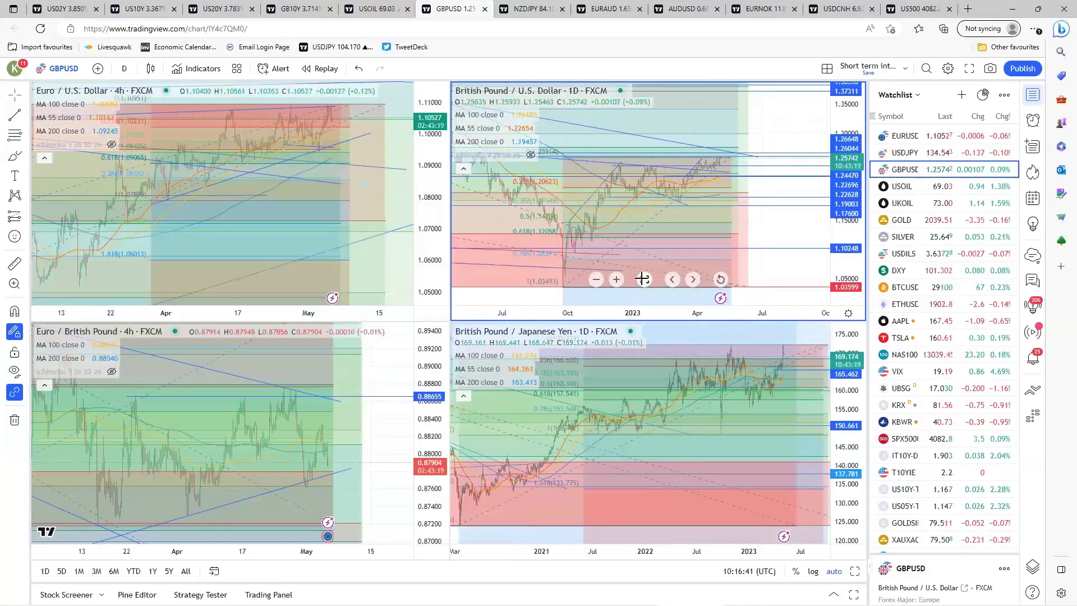
Maximize the bottom-right GBPJPY daily chart, trading near 169.18, to fill the layout.
key("alt+Return")
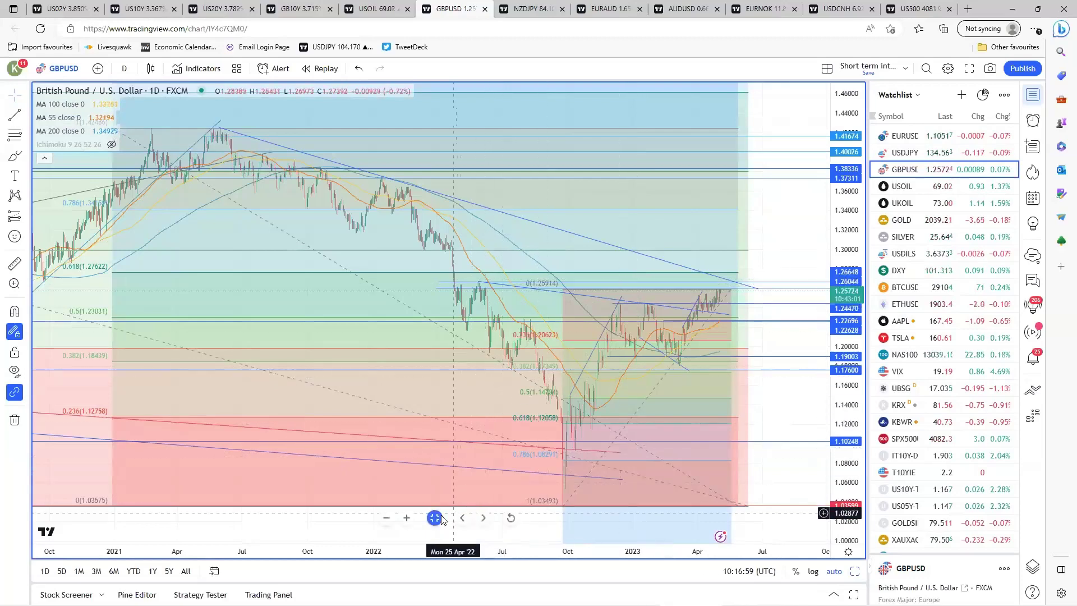
key("alt+Return")
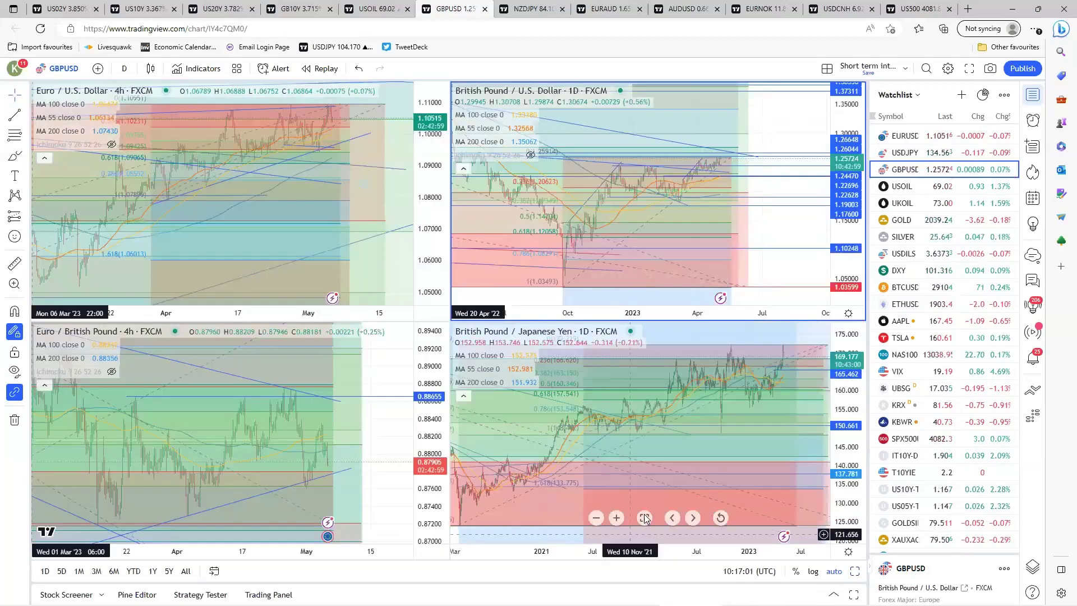
left_click(649, 524)
key("alt+Return")
scroll(550, 419, "up", 3)
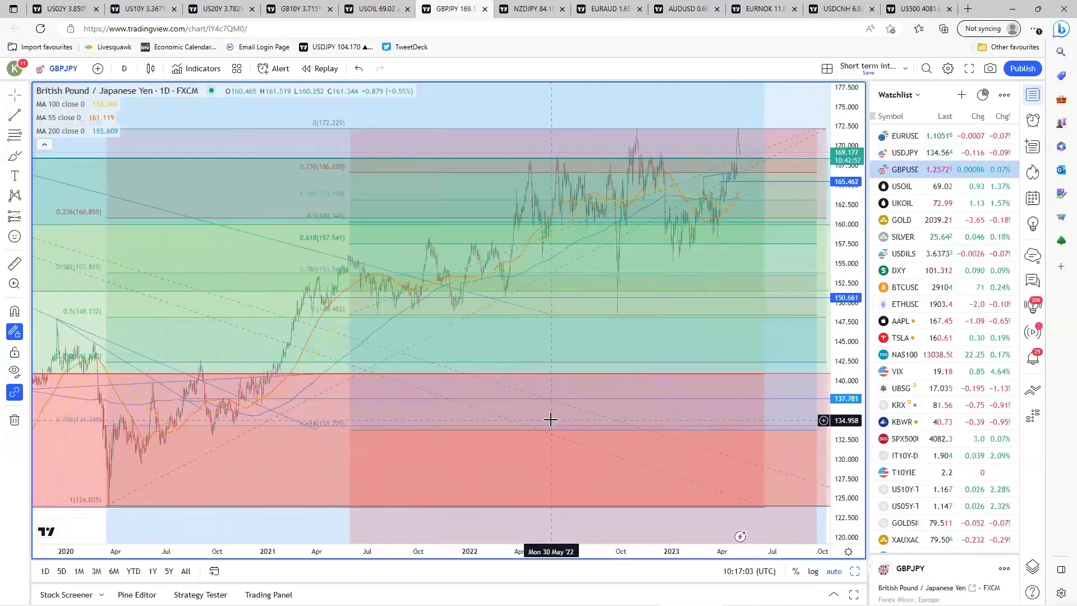
scroll(550, 419, "down", 5)
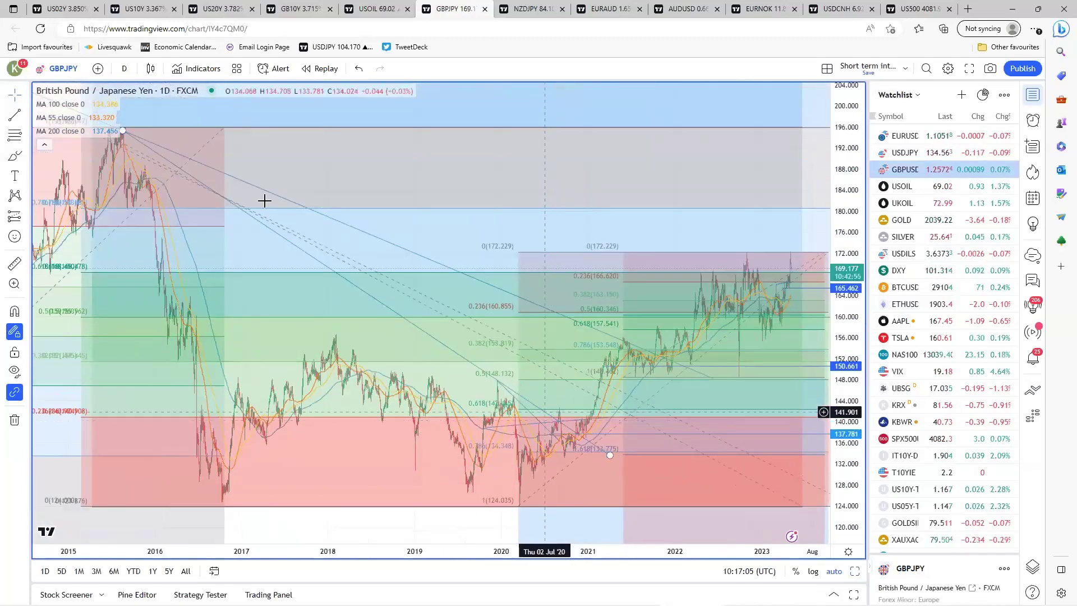
Apply the Ichimoku Cloud (9, 26, 52, 26) indicator from the Technicals list to GBPJPY daily.
left_click(191, 69)
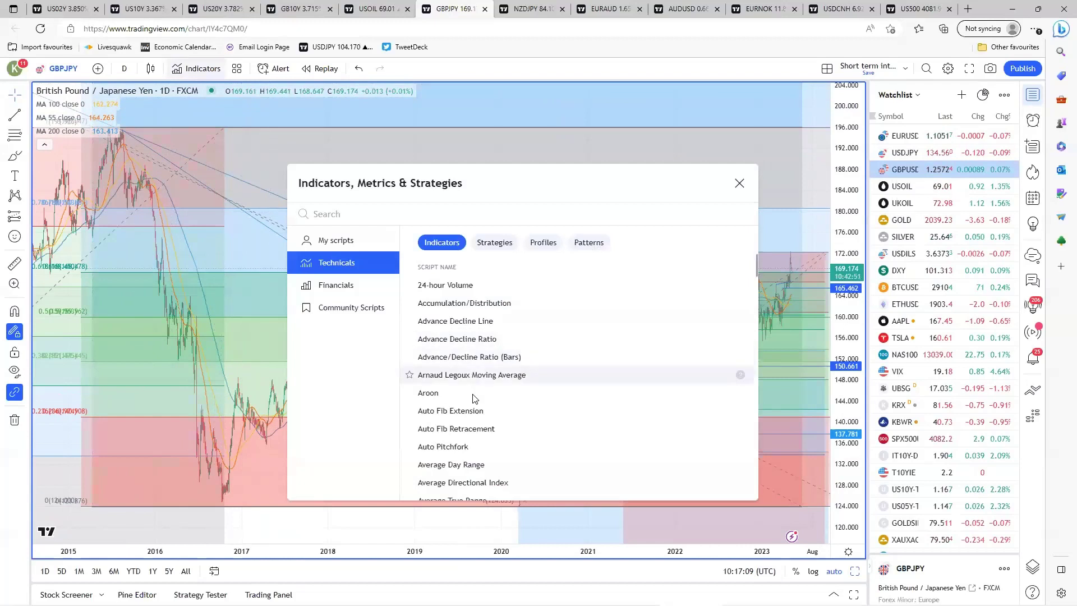
scroll(473, 398, "down", 10)
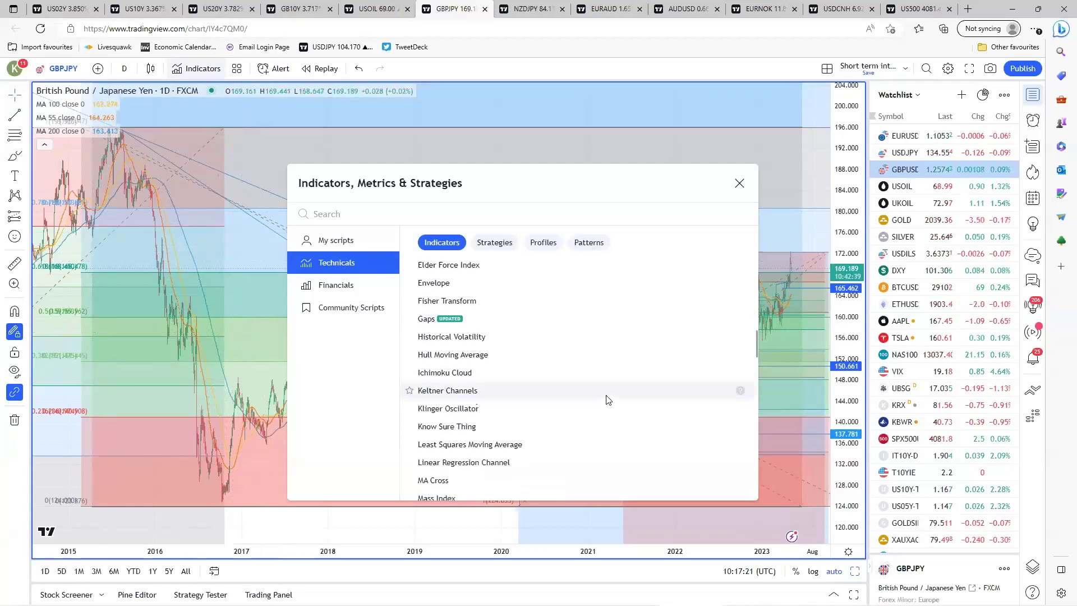
left_click(426, 373)
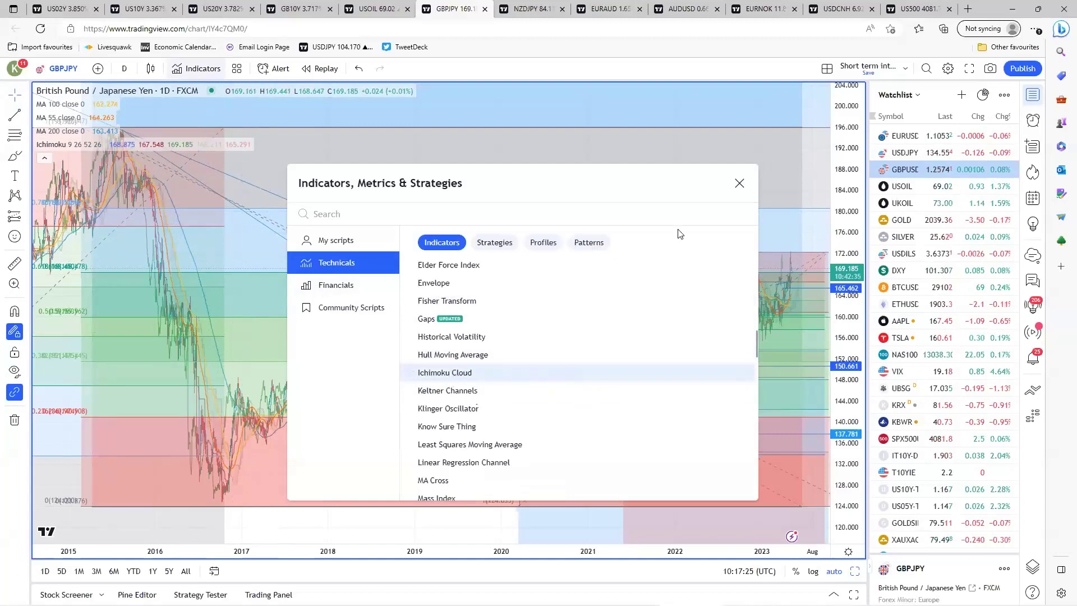
left_click(739, 182)
Hide the Ichimoku Cloud with its legend eye icon, leaving the entry in the legend.
scroll(708, 415, "up", 8)
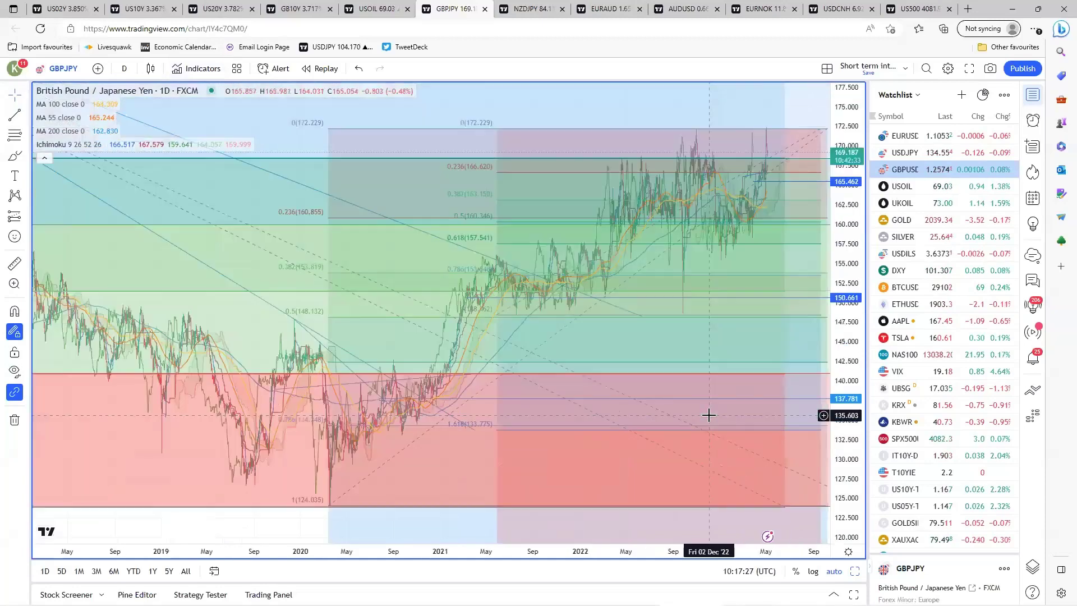
scroll(666, 390, "down", 3)
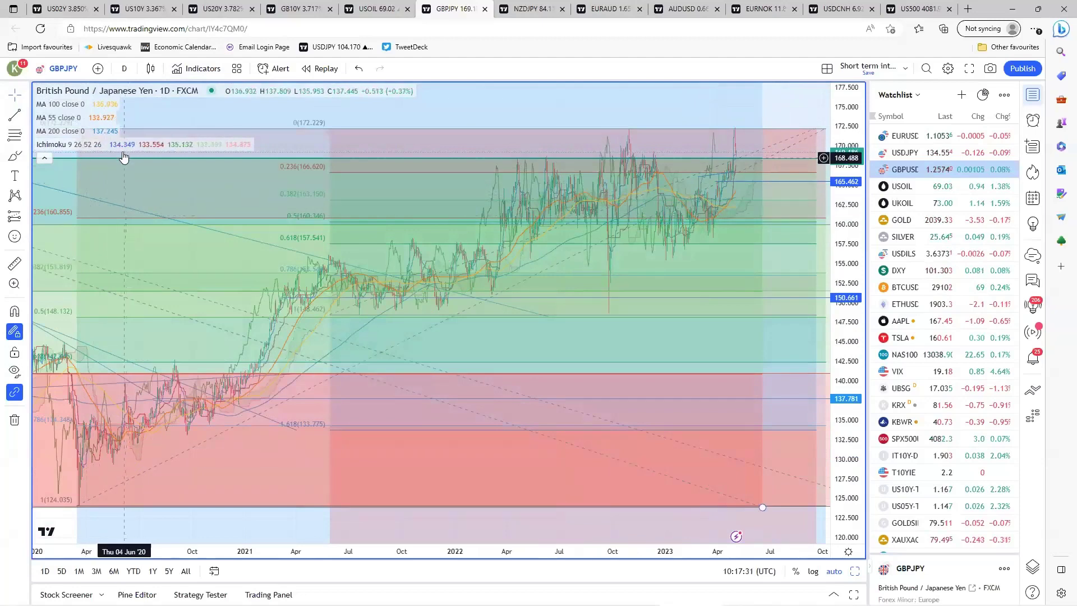
left_click(112, 145)
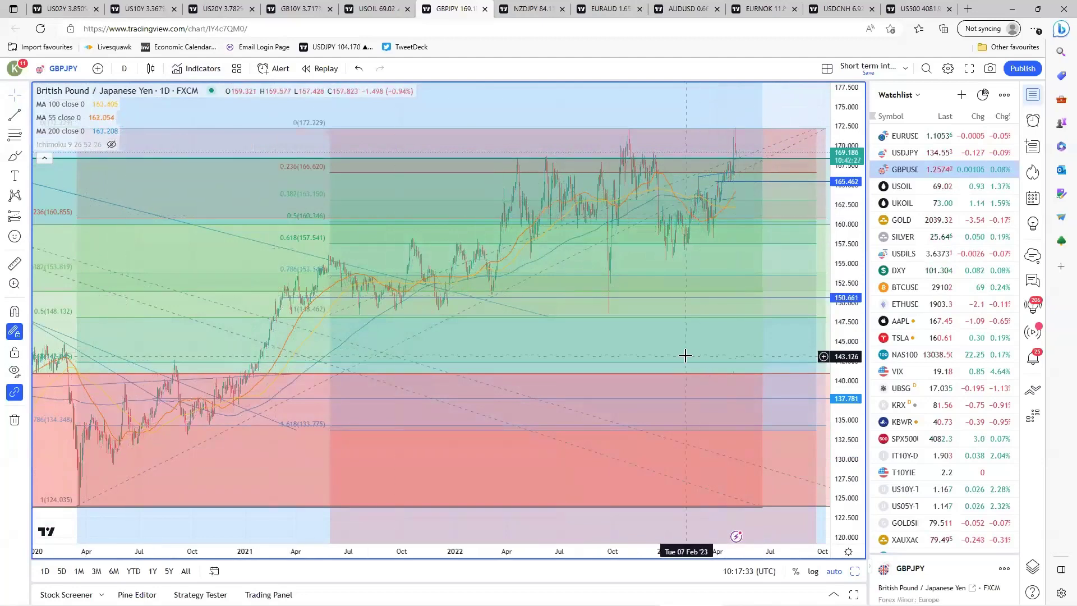
scroll(685, 355, "down", 5)
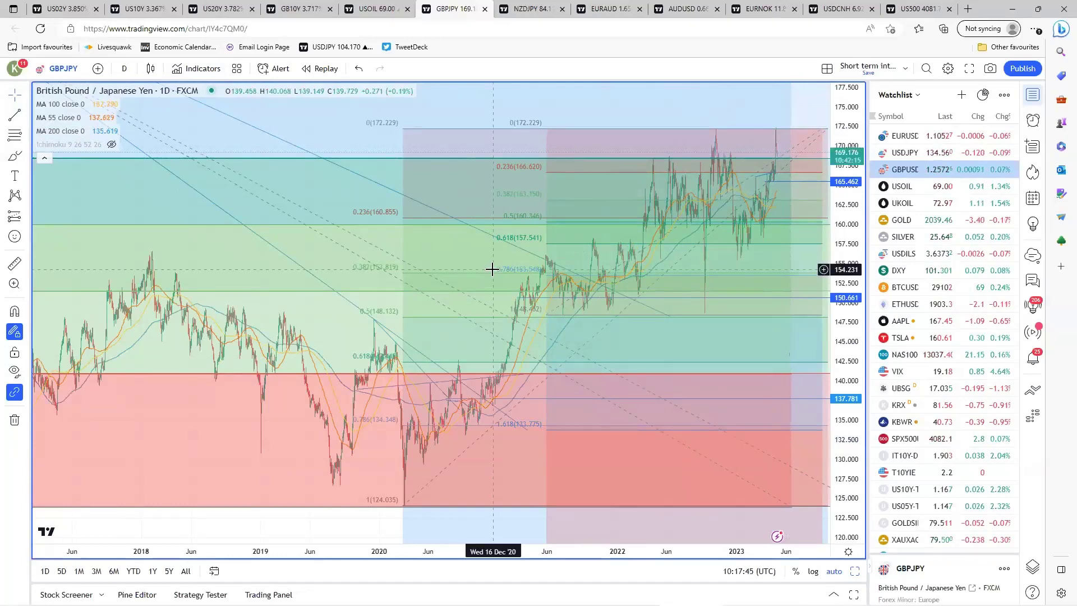
scroll(492, 269, "up", 2)
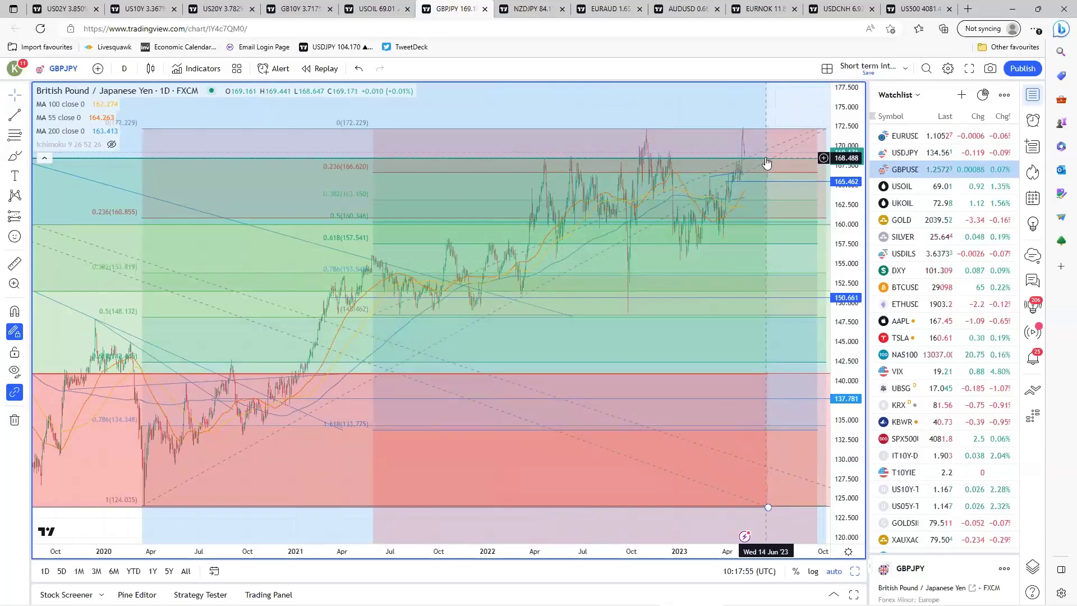
scroll(637, 373, "up", 4)
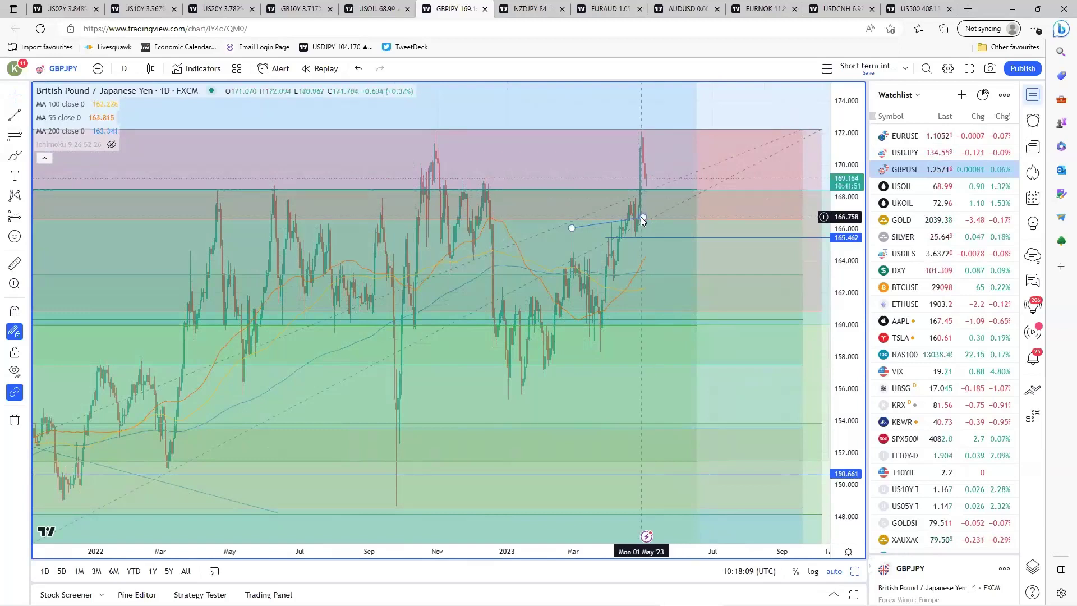
Drag the short blue trendline's right endpoint further right into May on GBPJPY.
left_click_drag(640, 218, 667, 214)
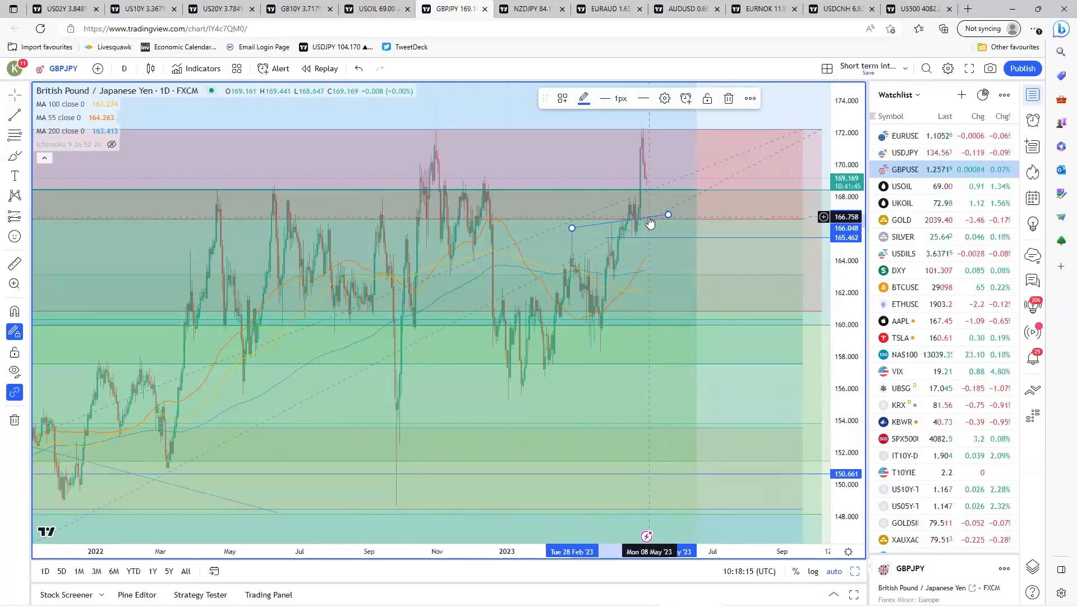
scroll(654, 360, "down", 5)
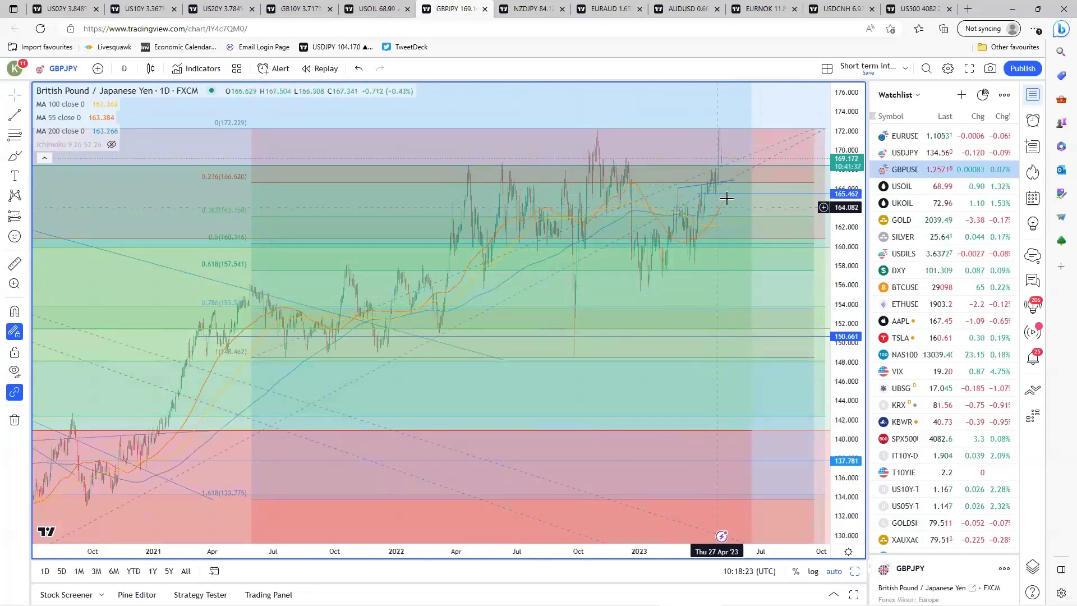
scroll(572, 355, "down", 8)
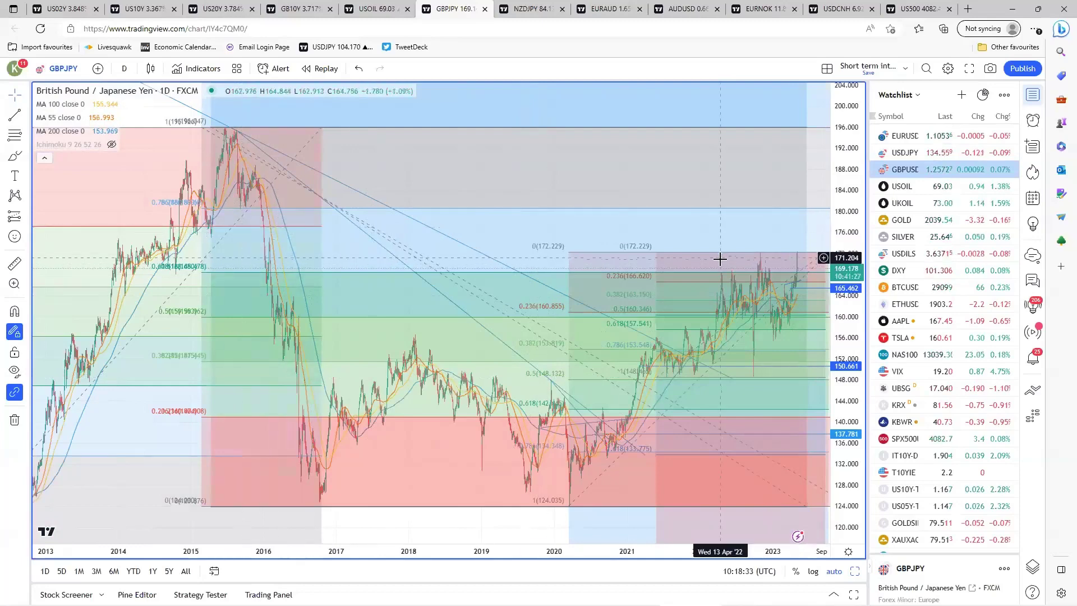
scroll(313, 395, "up", 2)
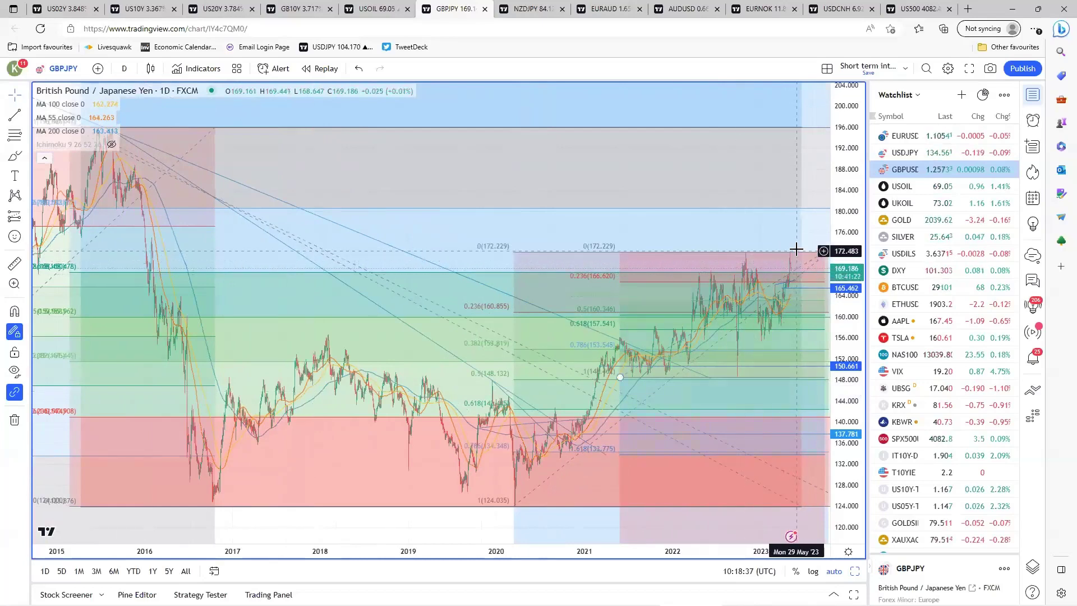
scroll(536, 324, "down", 2)
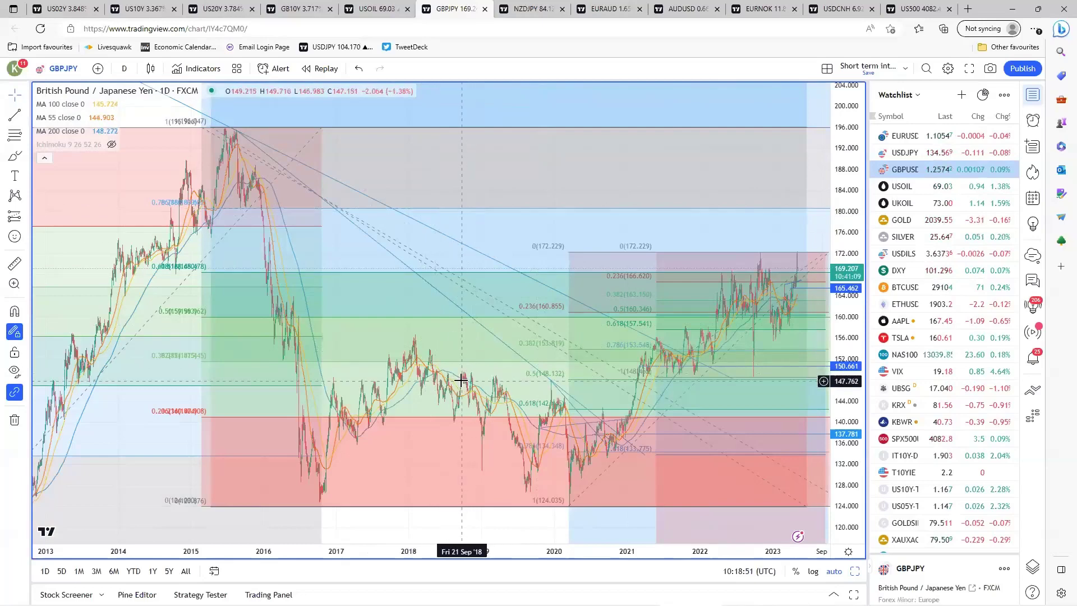
scroll(462, 384, "up", 2)
scroll(462, 385, "up", 2)
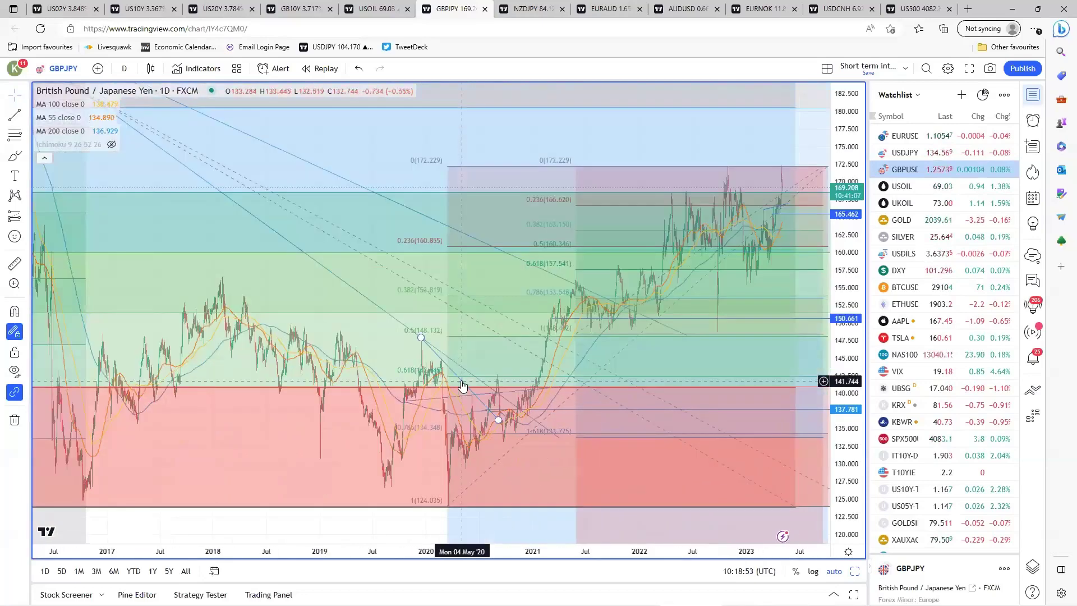
scroll(462, 385, "down", 2)
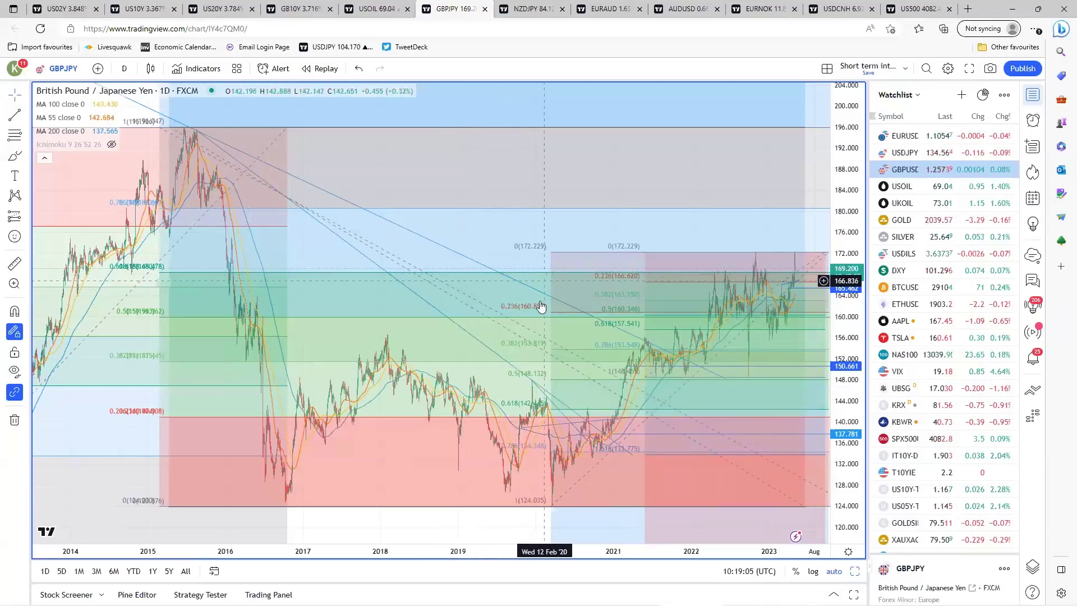
Restore the grid and switch to the yen layout: USDJPY, EURJPY, AUDJPY and NZDJPY.
mouse_move(436, 517)
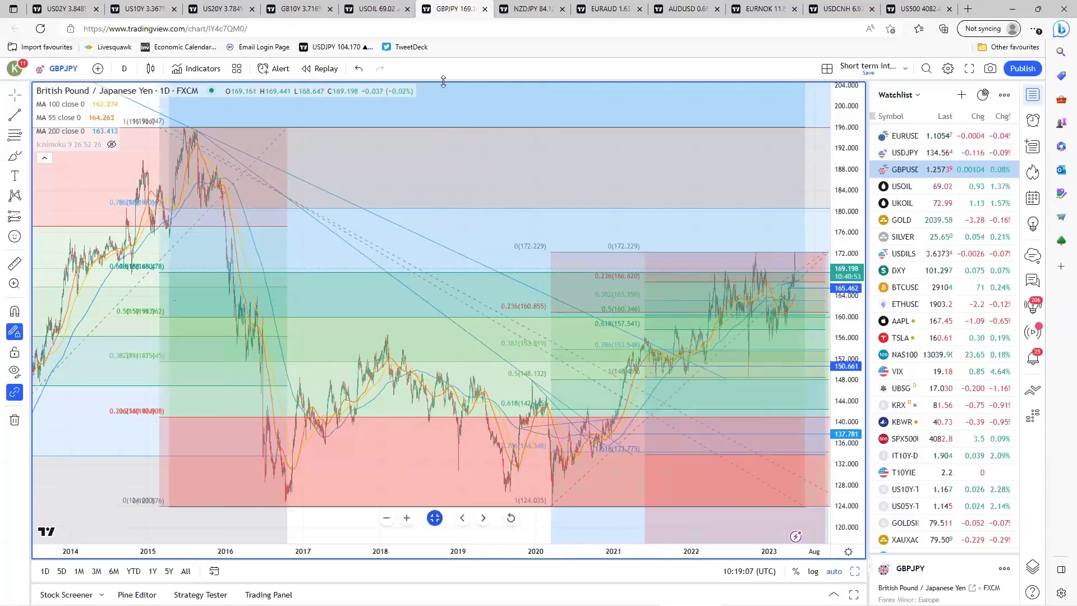
key("alt+Return")
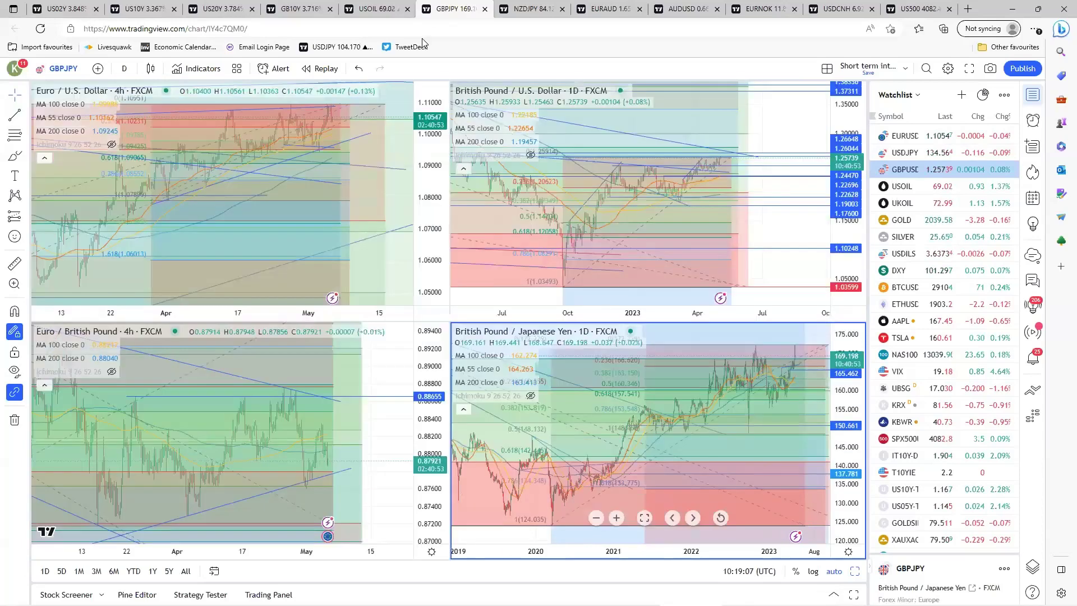
left_click(526, 15)
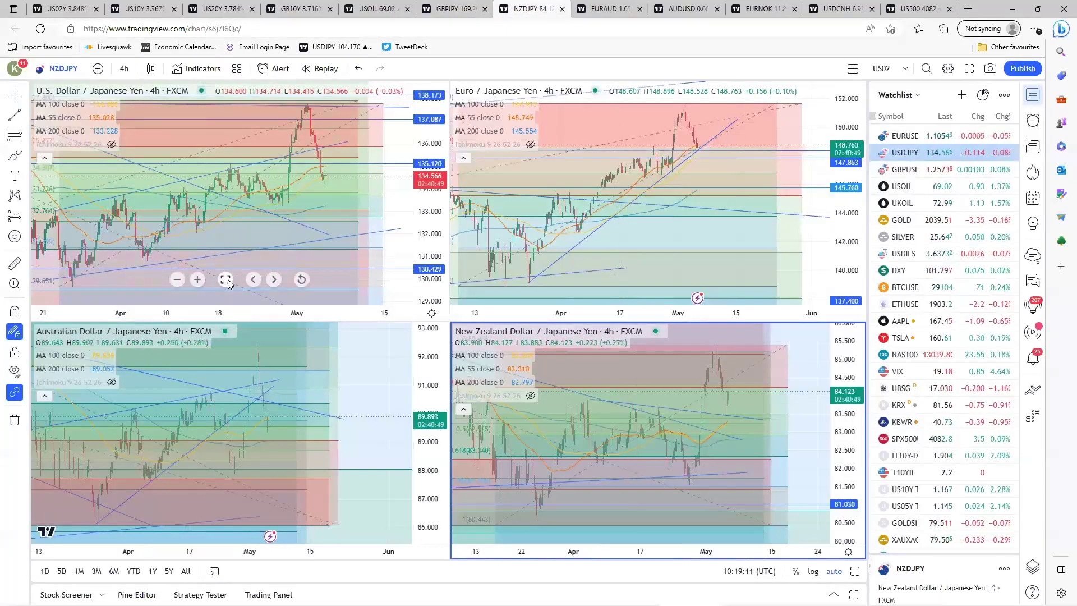
left_click(225, 279)
scroll(528, 433, "down", 3)
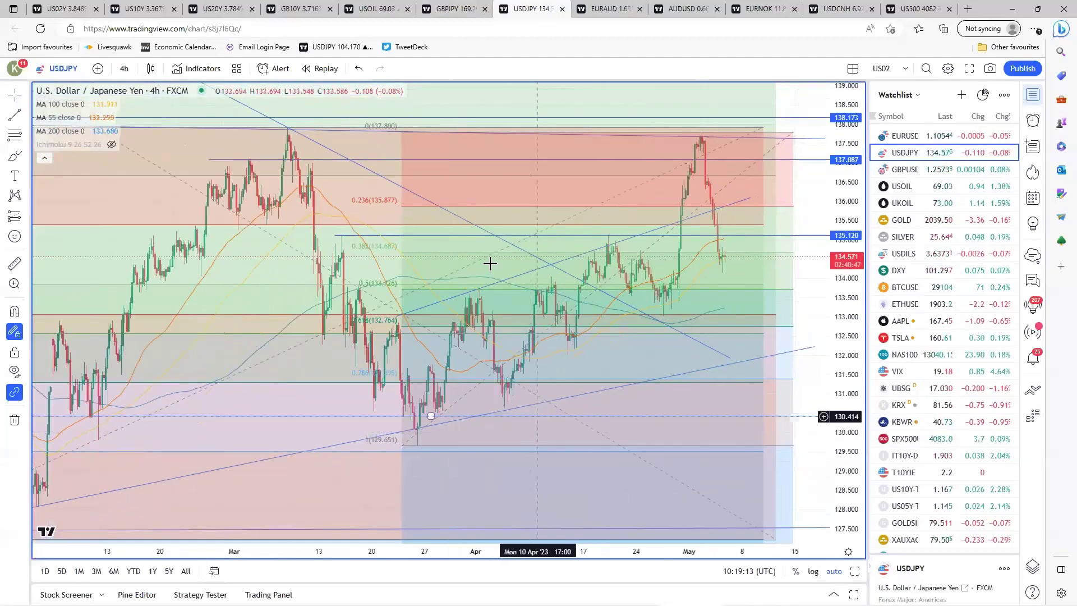
left_click(504, 409)
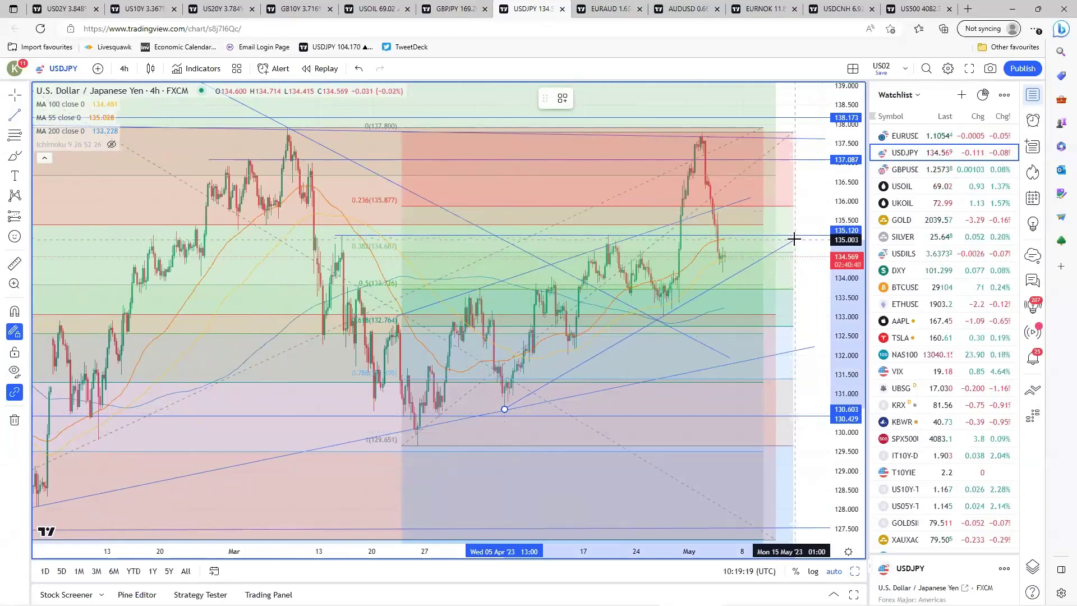
left_click(794, 239)
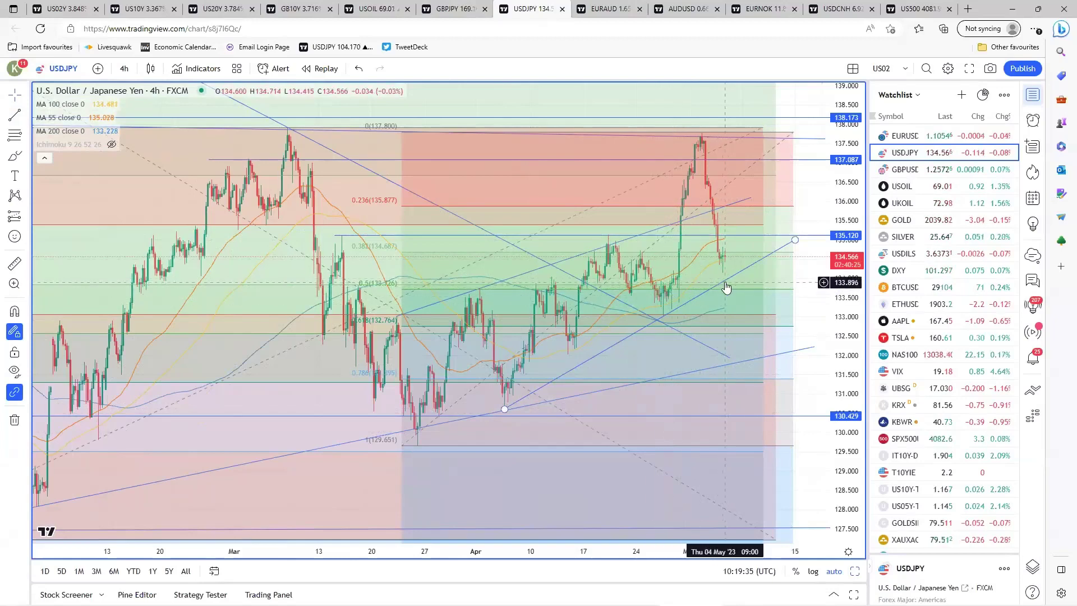
left_click(727, 321)
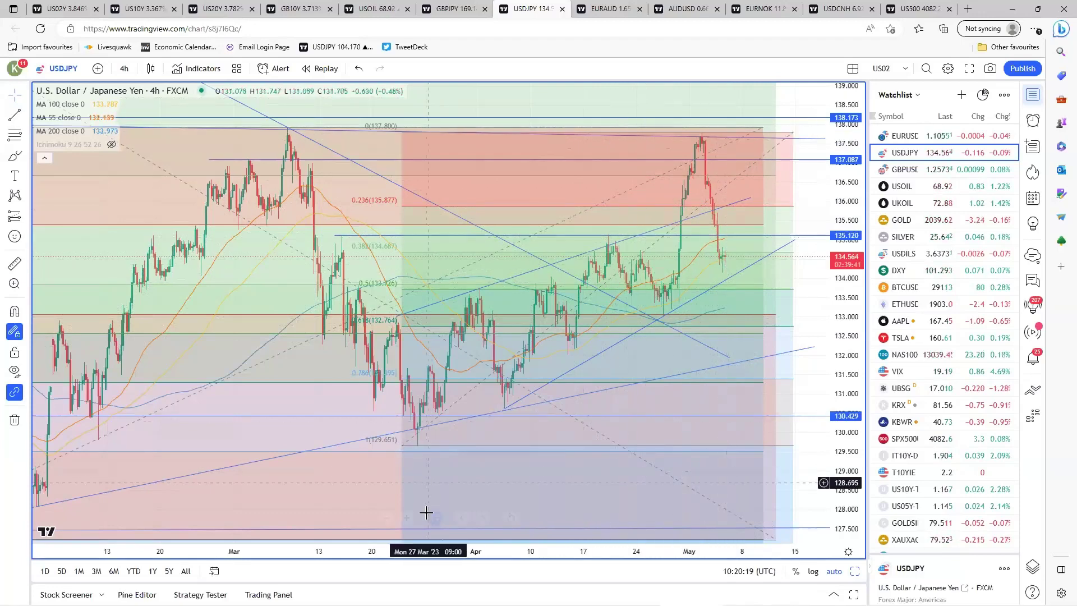
mouse_move(434, 517)
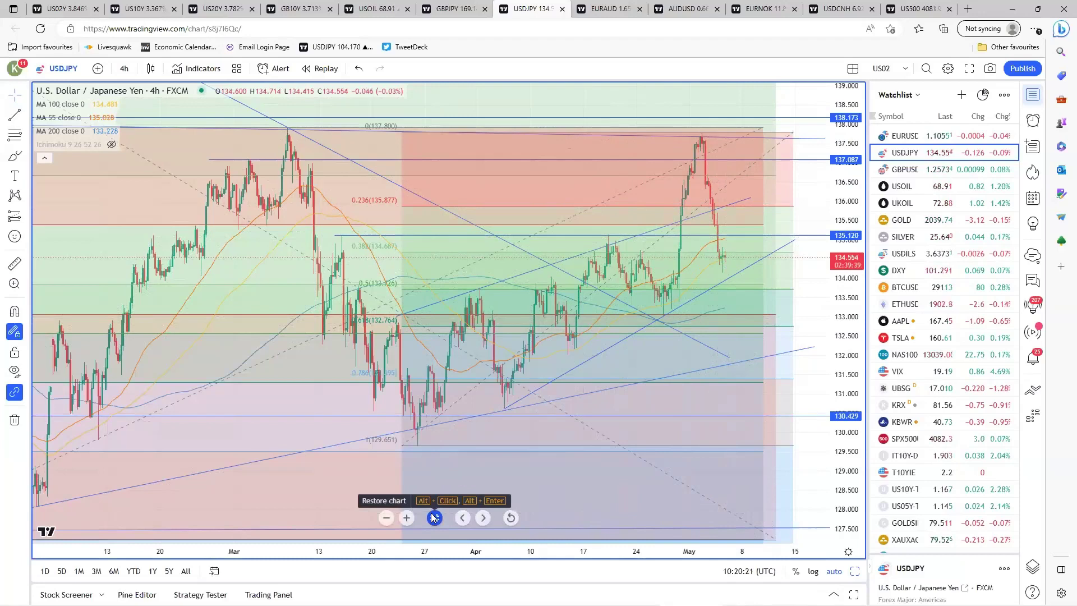
Restore the JPY grid, zoom EURJPY, and switch to the USDCAD/EURCAD/CADJPY/EURAUD layout.
left_click(434, 518)
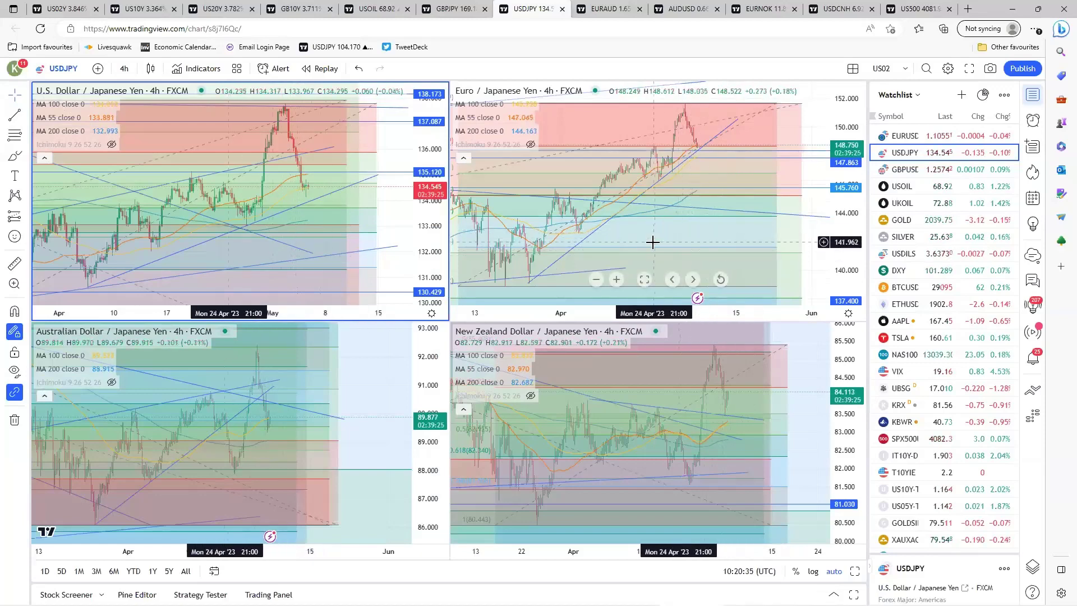
scroll(653, 242, "down", 2)
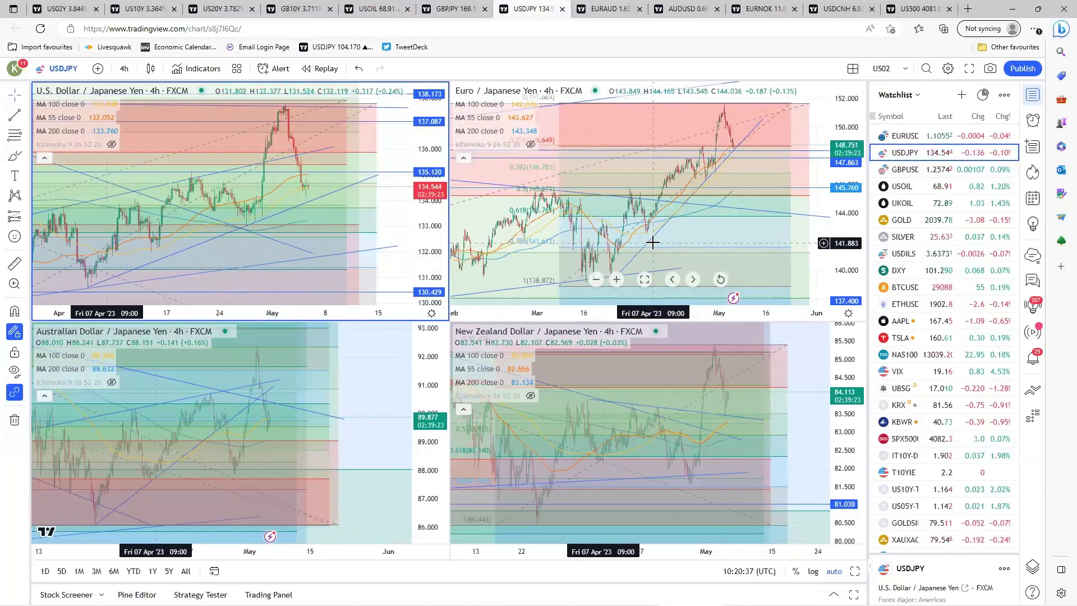
scroll(652, 242, "down", 2)
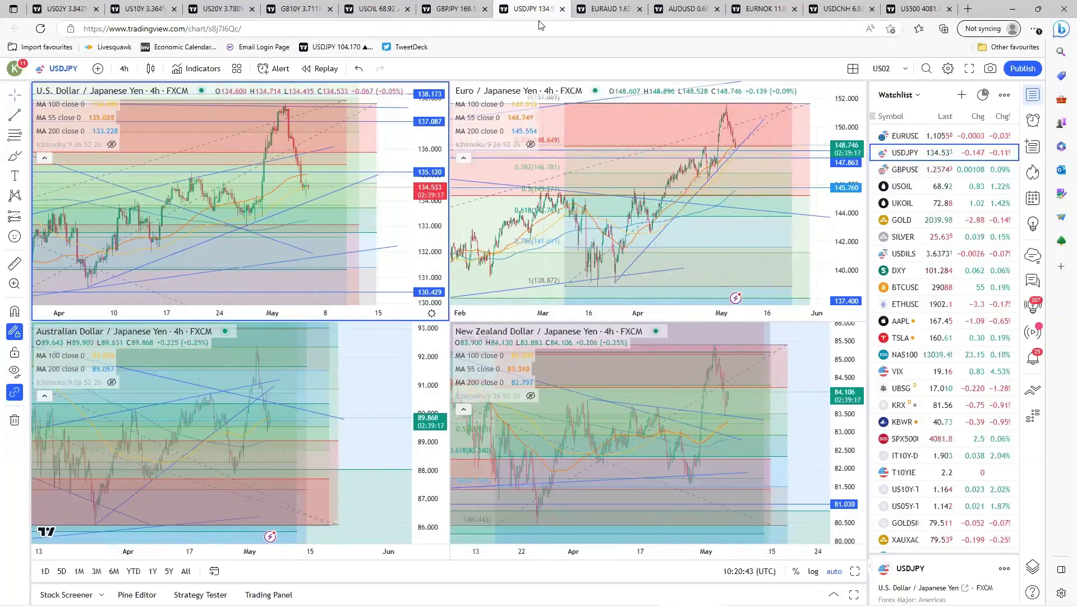
left_click(598, 8)
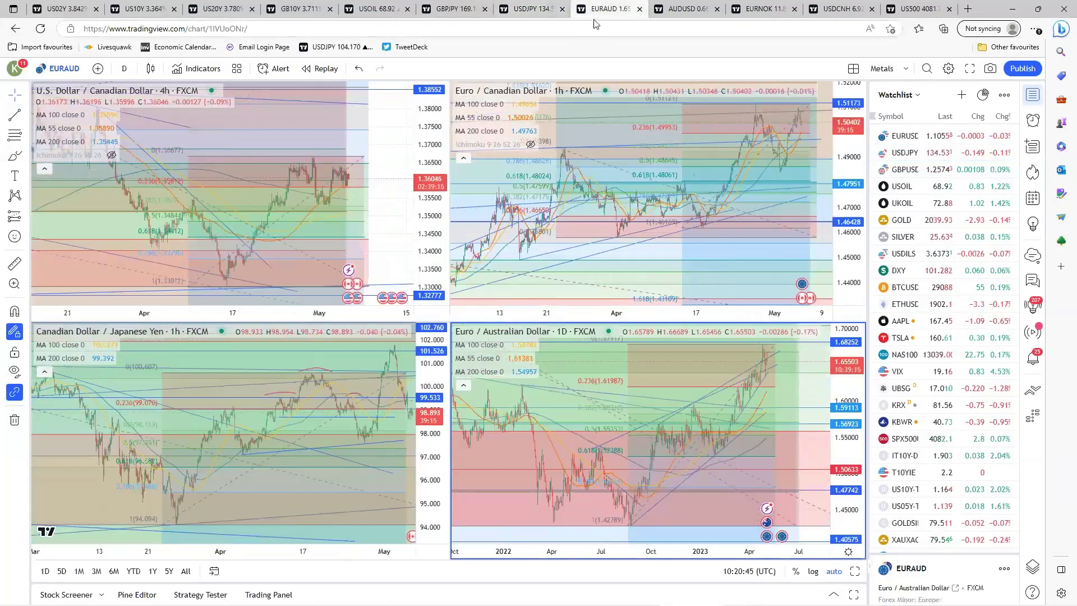
Maximize the EURCAD 1h chart and zoom into its recent prices.
left_click(628, 258)
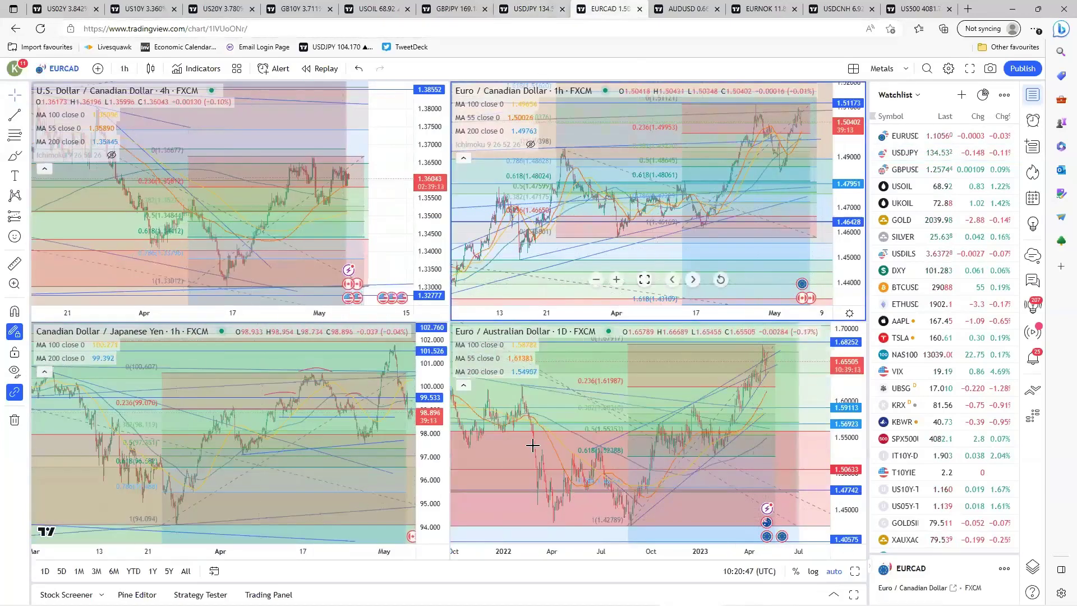
key("alt+Return")
scroll(518, 443, "up", 3)
scroll(518, 438, "up", 3)
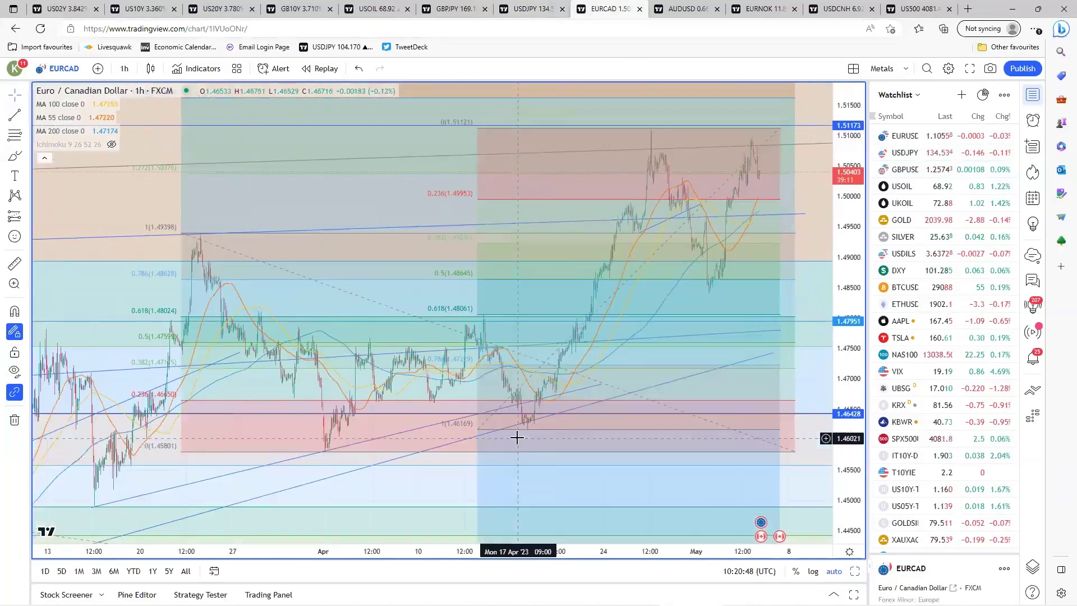
Draw a rising trendline from 25 April to around 8 May on EURCAD.
left_click(660, 217)
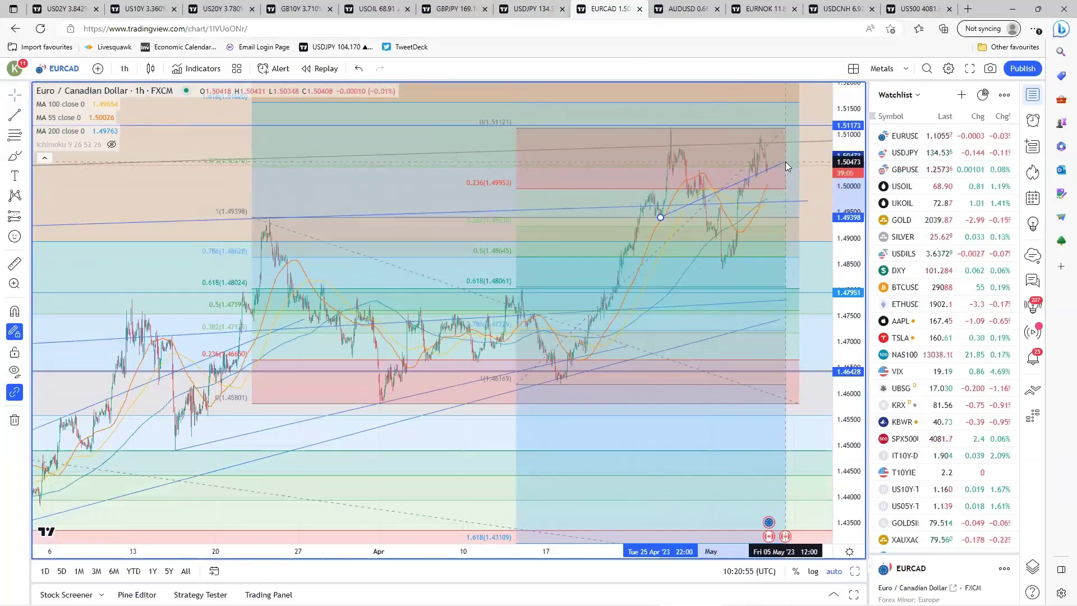
left_click(780, 165)
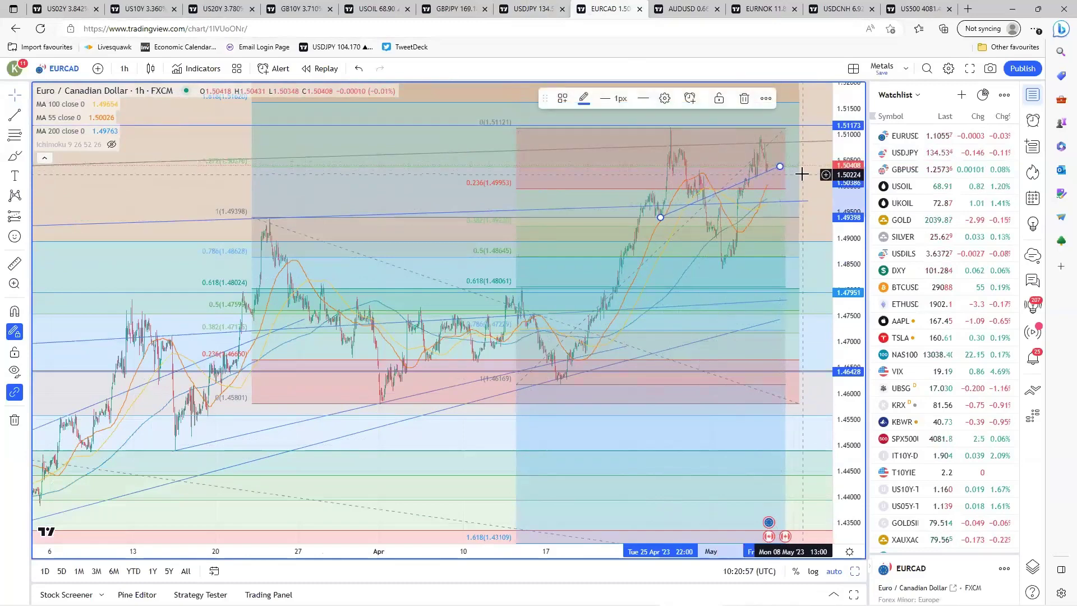
left_click(801, 174)
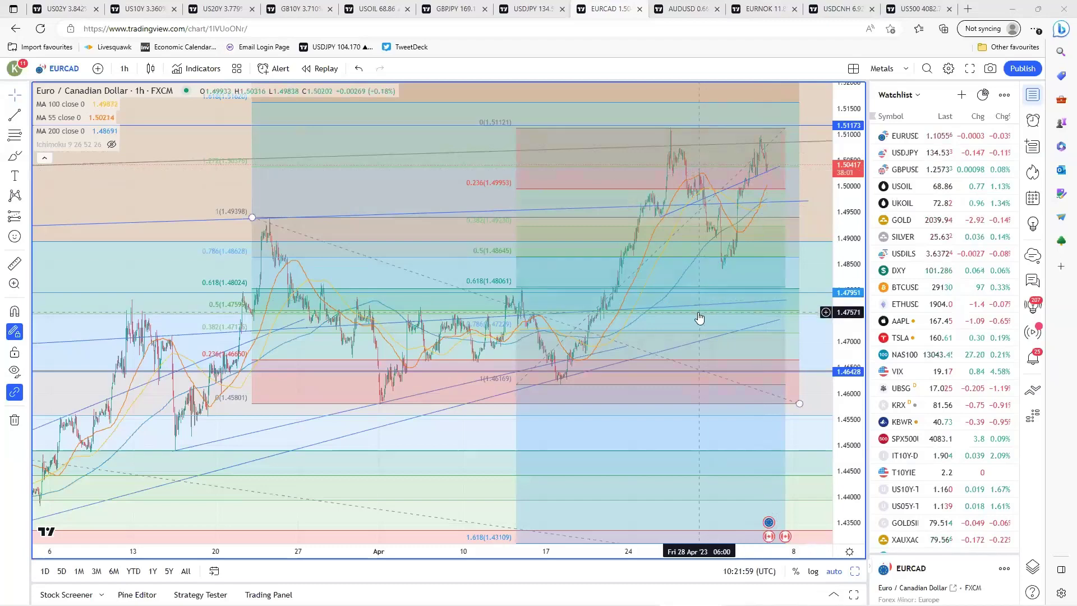
Zoom around the EURCAD chart, then return it to the four-chart layout.
scroll(698, 318, "up", 1)
scroll(699, 318, "down", 1)
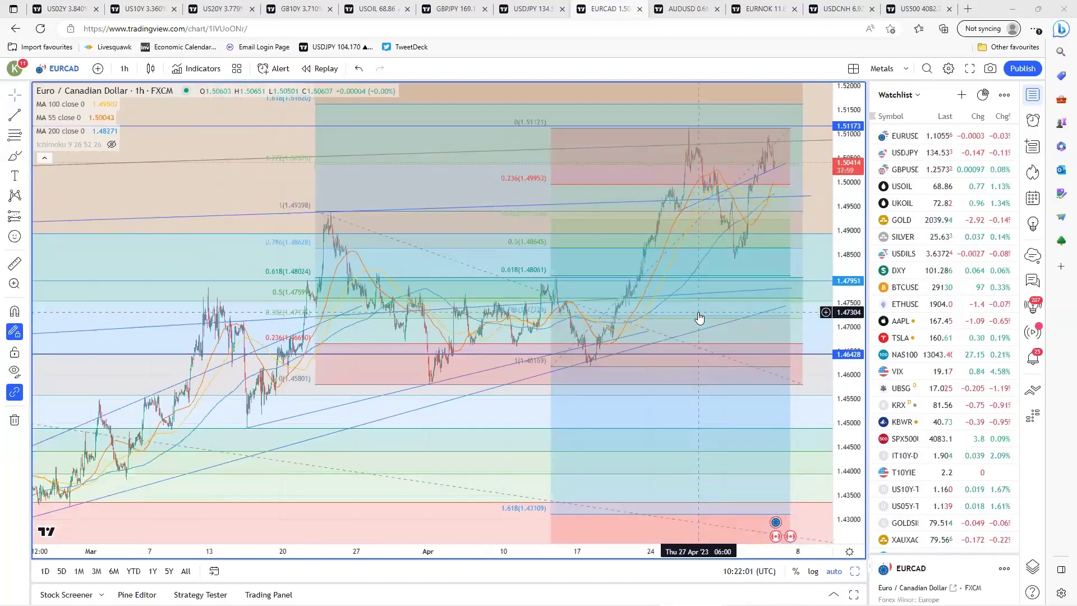
scroll(699, 318, "up", 3)
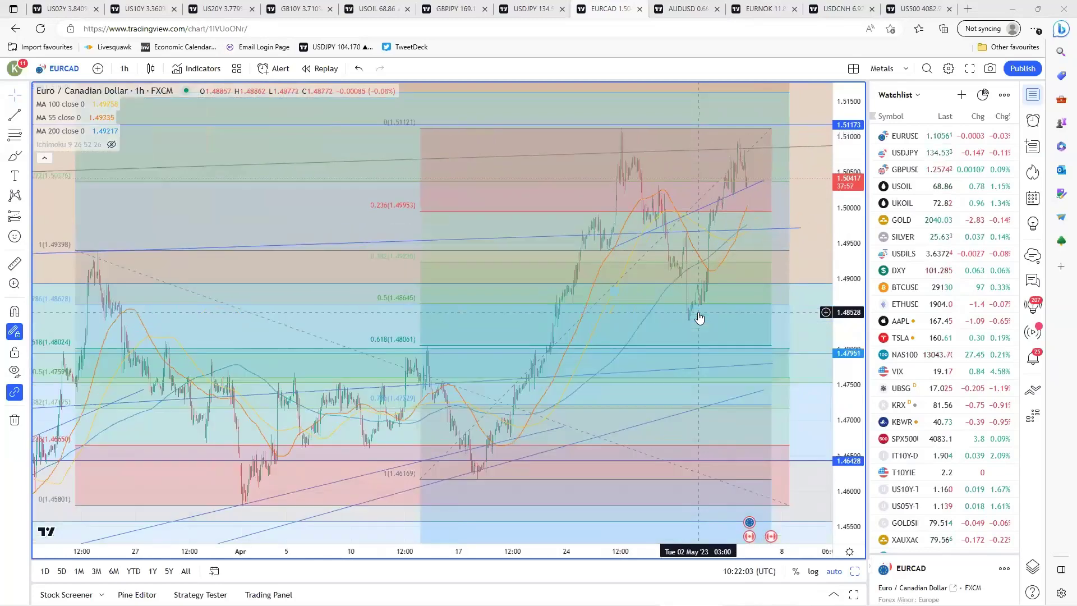
scroll(699, 318, "down", 3)
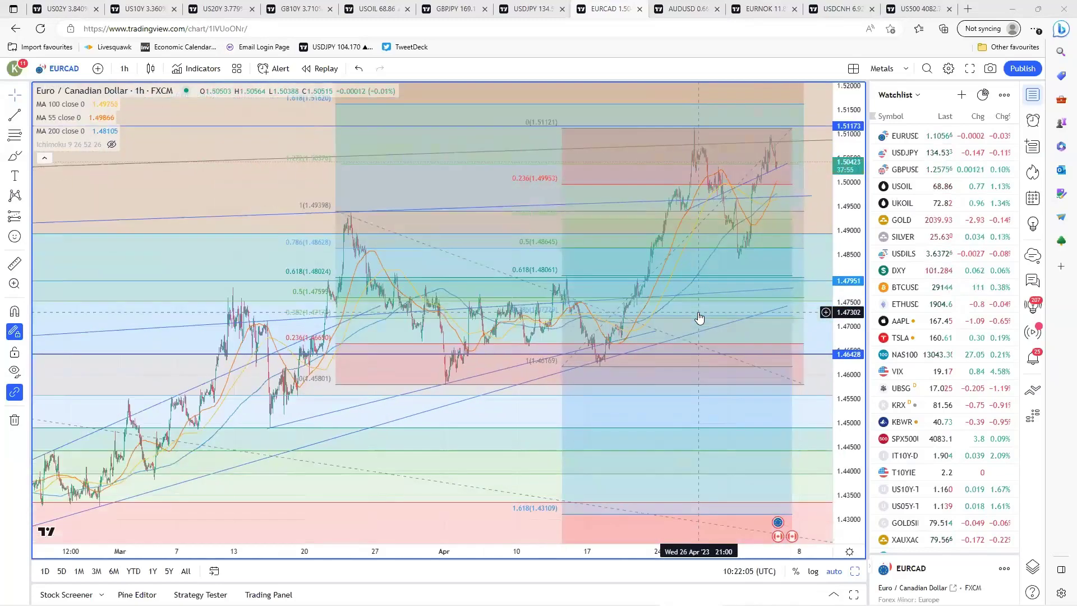
scroll(699, 318, "up", 3)
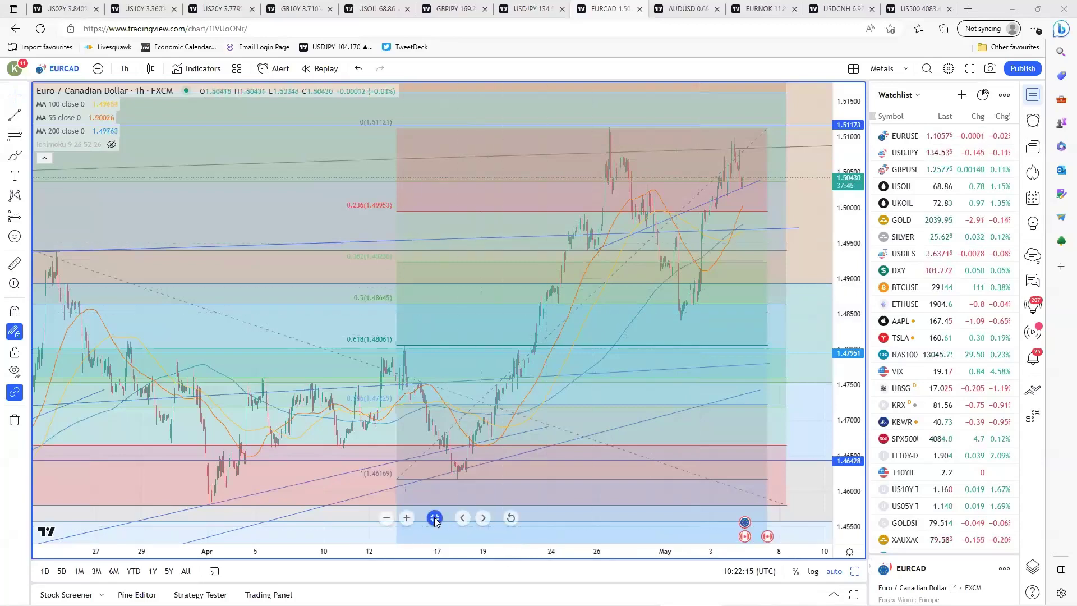
left_click(434, 517)
Open the EURNOK charts, maximize the EURNOK chart and switch it from 4h to 1-hour.
left_click(763, 9)
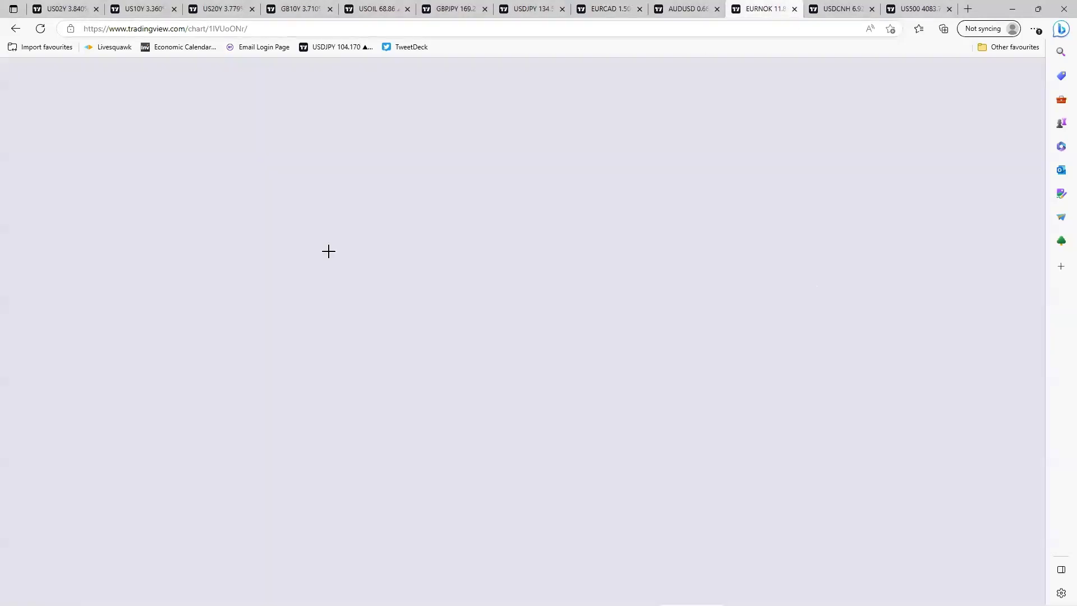
key("alt+Return")
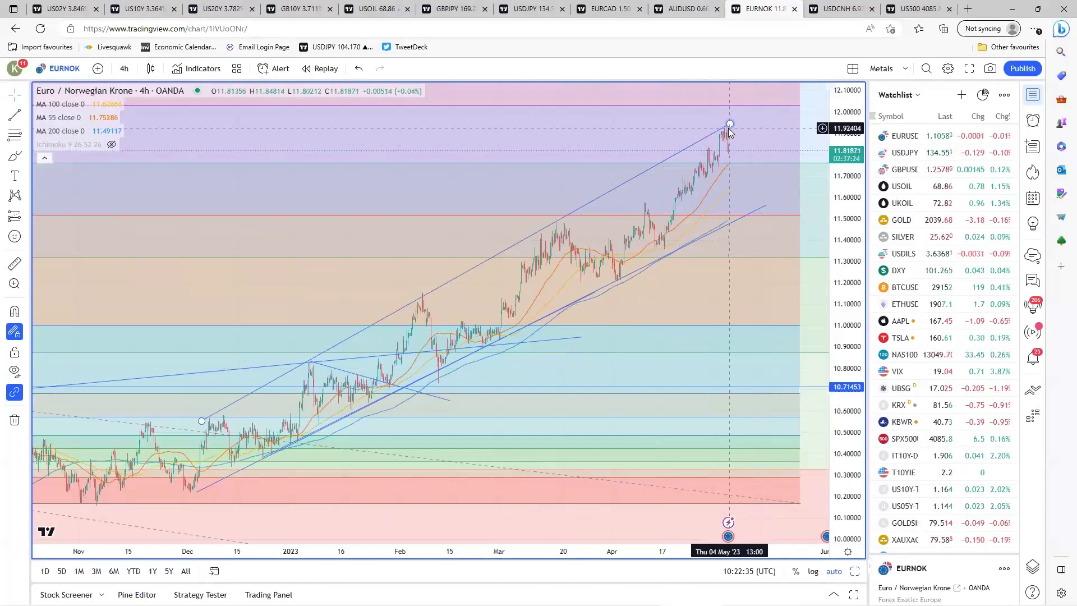
scroll(646, 421, "up", 5)
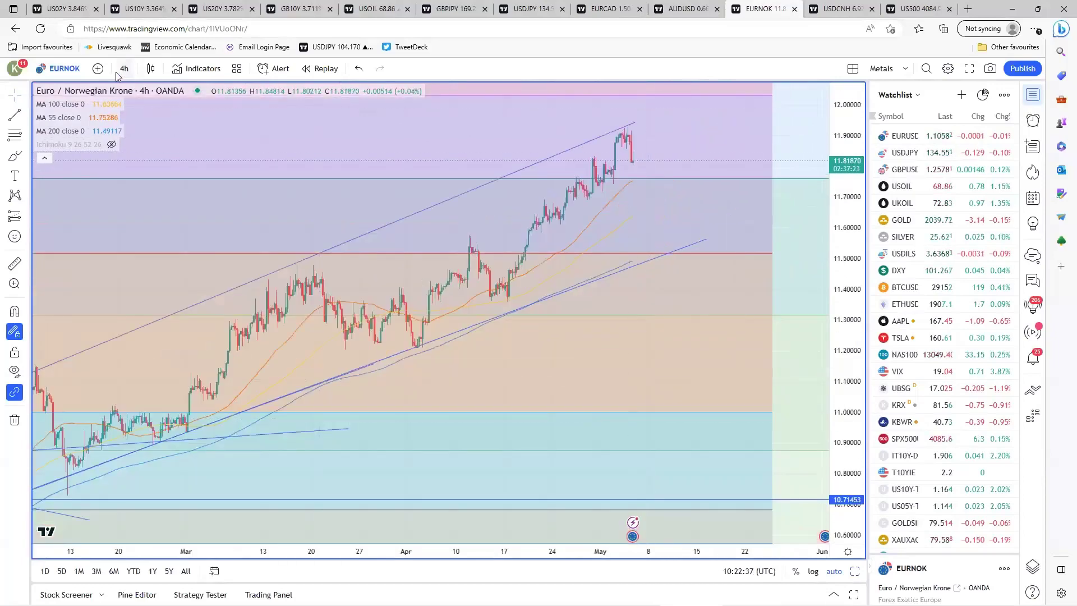
left_click(123, 69)
left_click(146, 254)
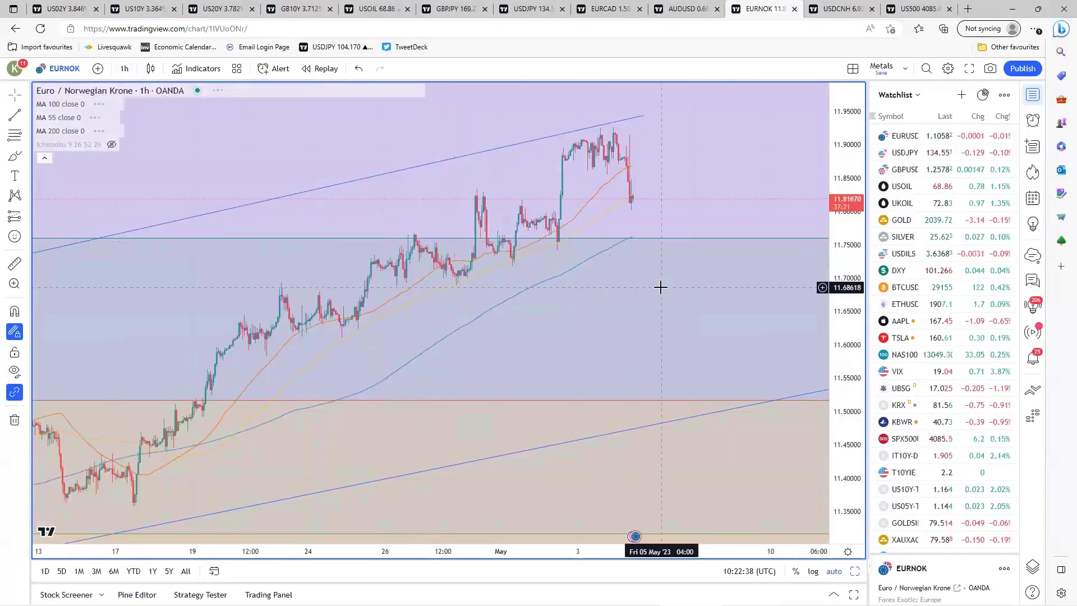
scroll(679, 258, "down", 3)
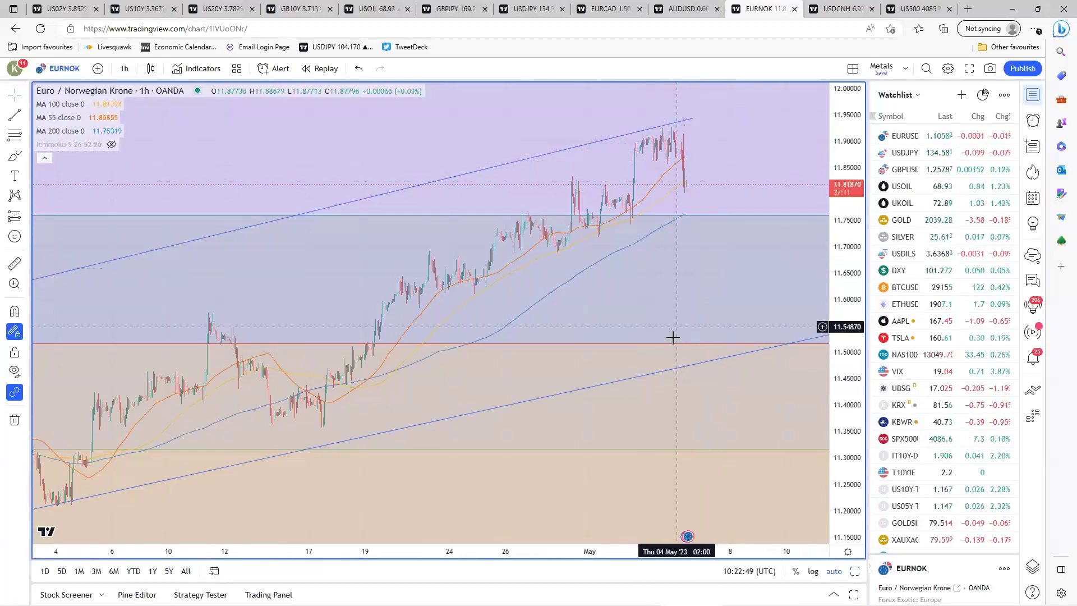
scroll(673, 337, "down", 4)
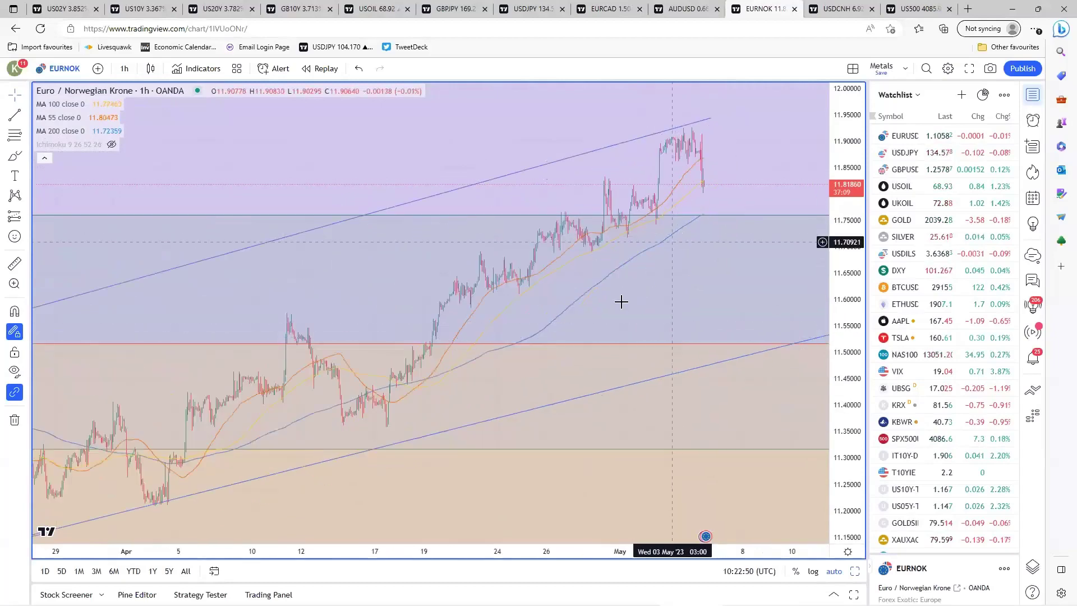
scroll(620, 305, "down", 4)
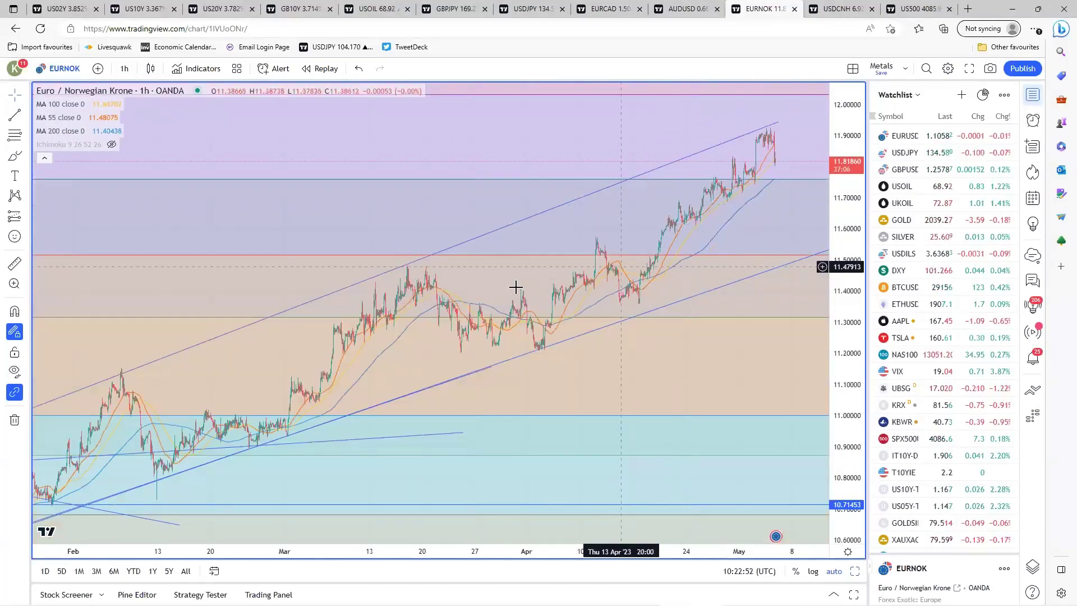
scroll(679, 213, "up", 4)
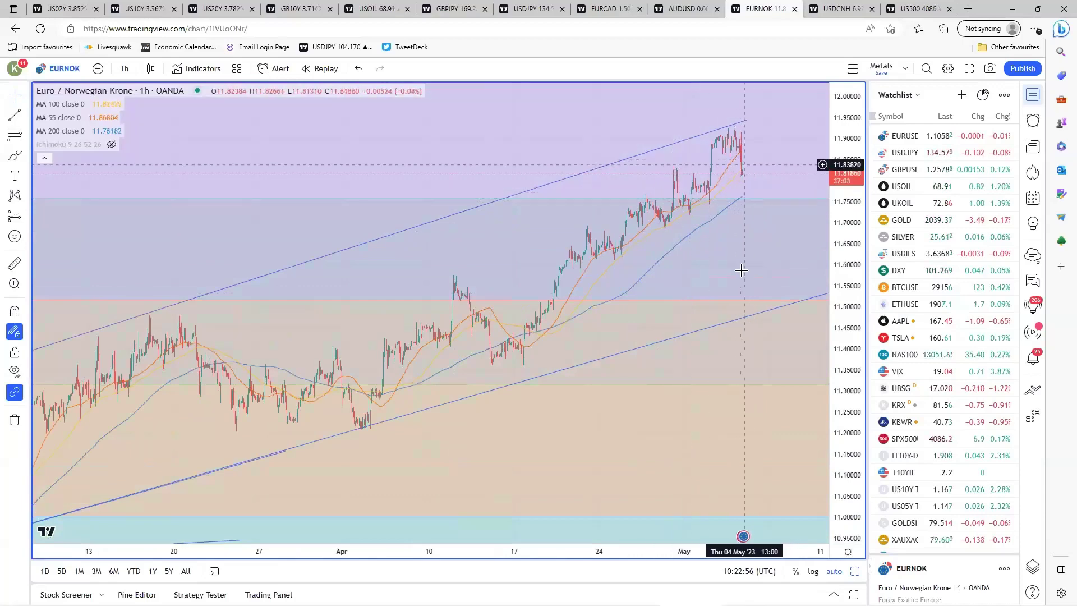
scroll(389, 354, "down", 6)
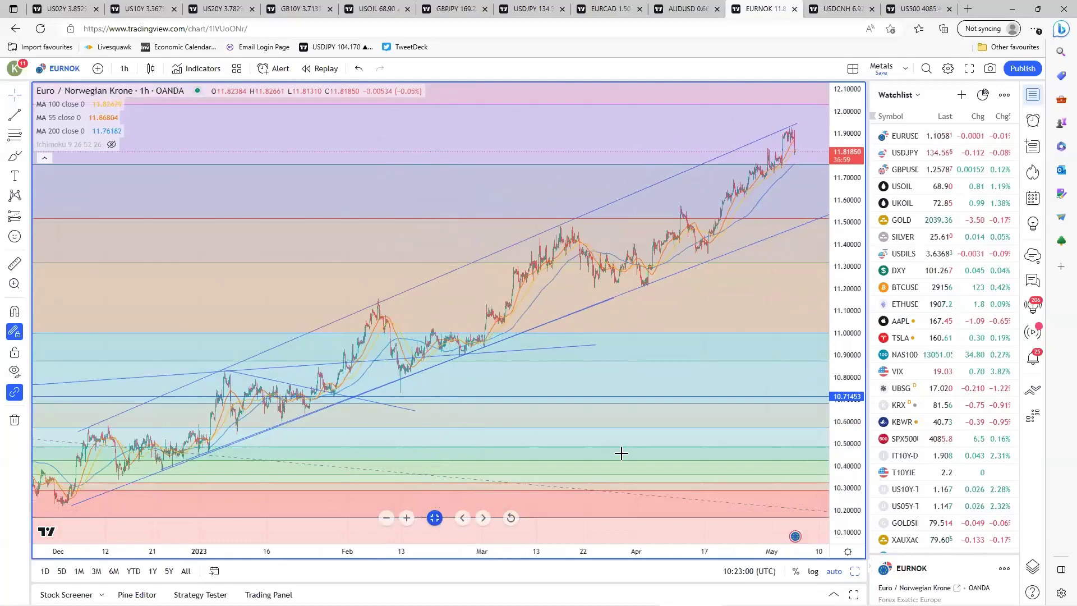
Restore the grid and show the USDNOK 4h chart full-size.
key("alt+Return")
left_click(644, 498)
key("alt+Return")
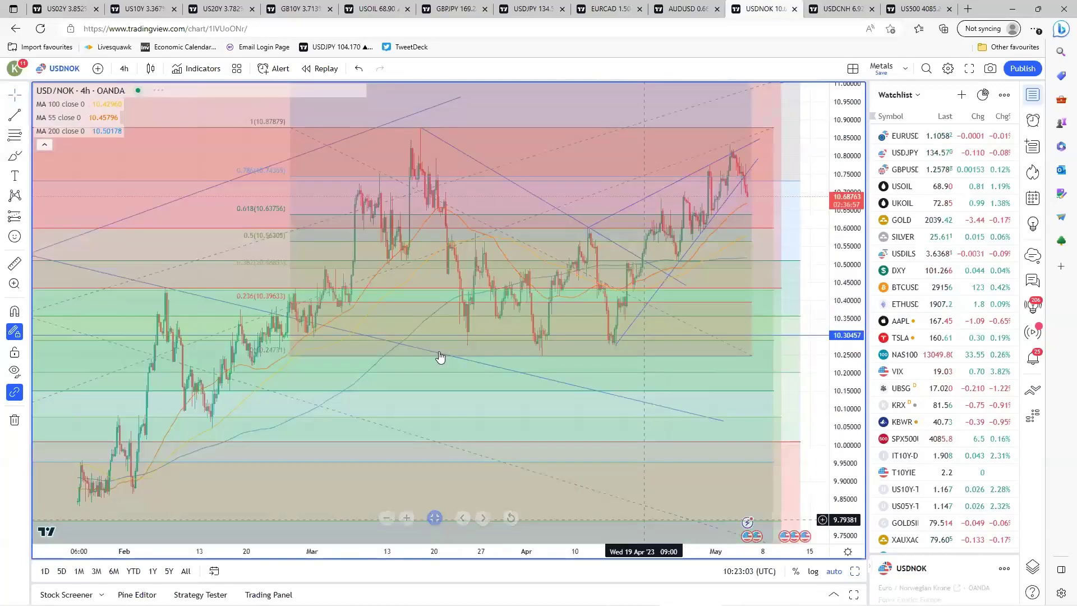
scroll(440, 358, "up", 4)
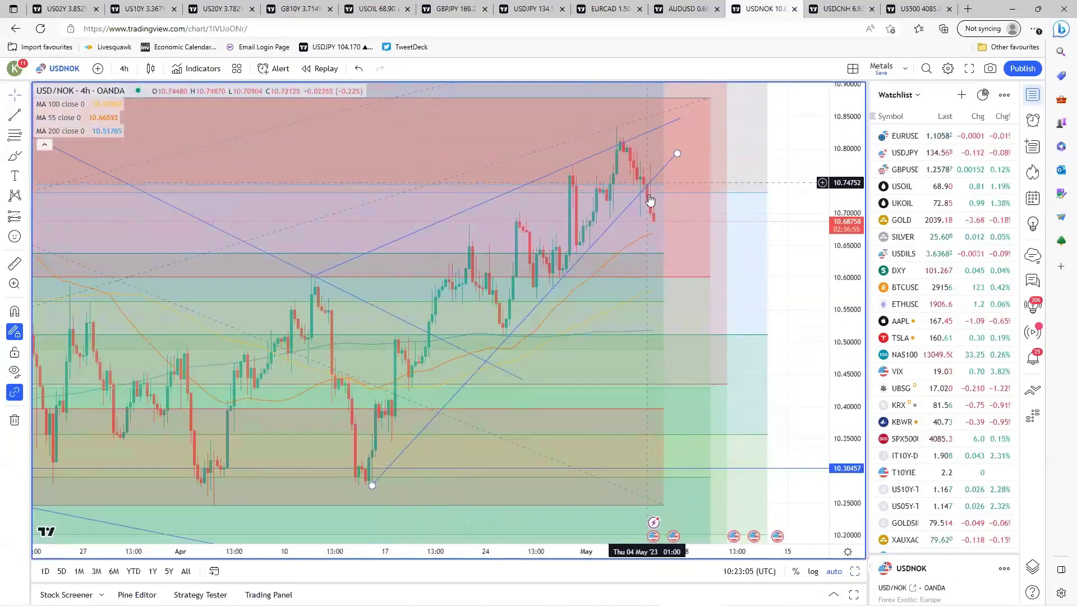